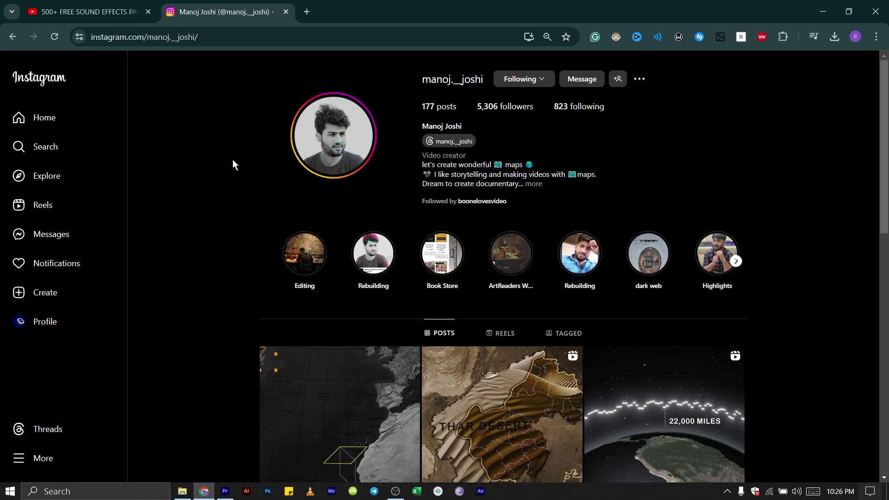
Step: Scroll down the map creator's Instagram grid and open the Russia and China globe post
{"action": "scroll", "coordinate": [233, 160], "scroll_direction": "down", "scroll_amount": 5}
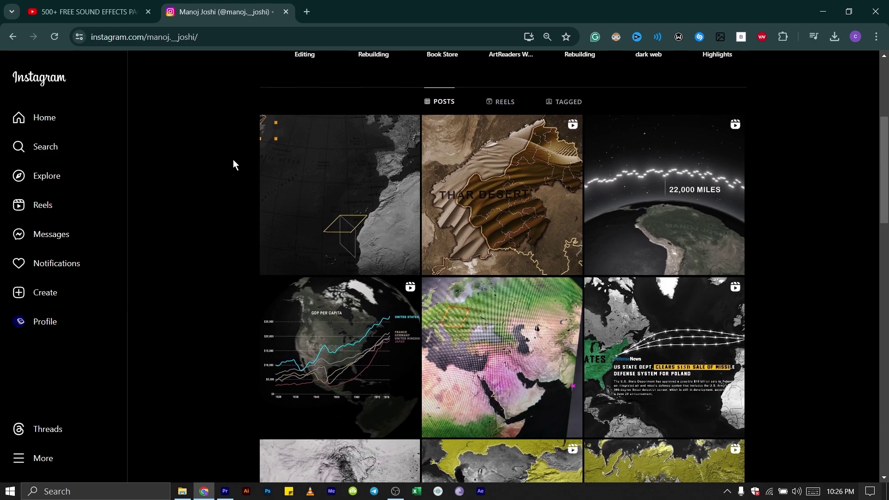
{"action": "scroll", "coordinate": [233, 160], "scroll_direction": "down", "scroll_amount": 4}
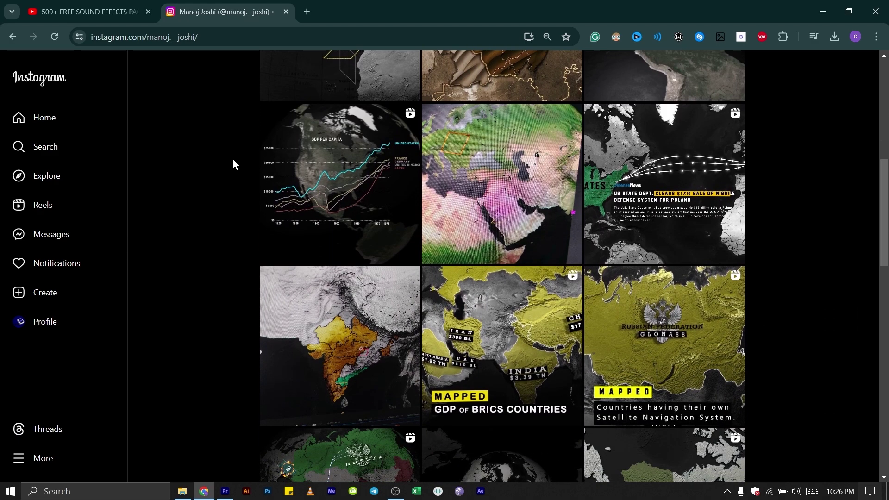
{"action": "scroll", "coordinate": [232, 162], "scroll_direction": "down", "scroll_amount": 3}
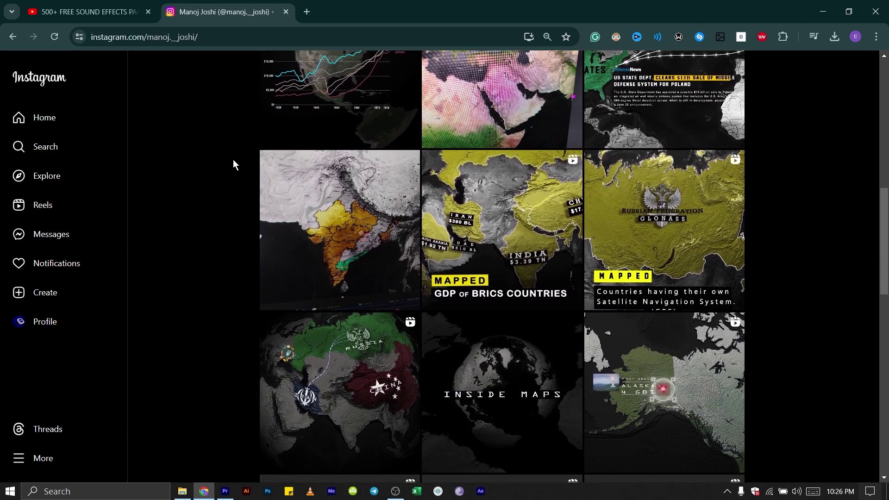
{"action": "left_click", "coordinate": [393, 381]}
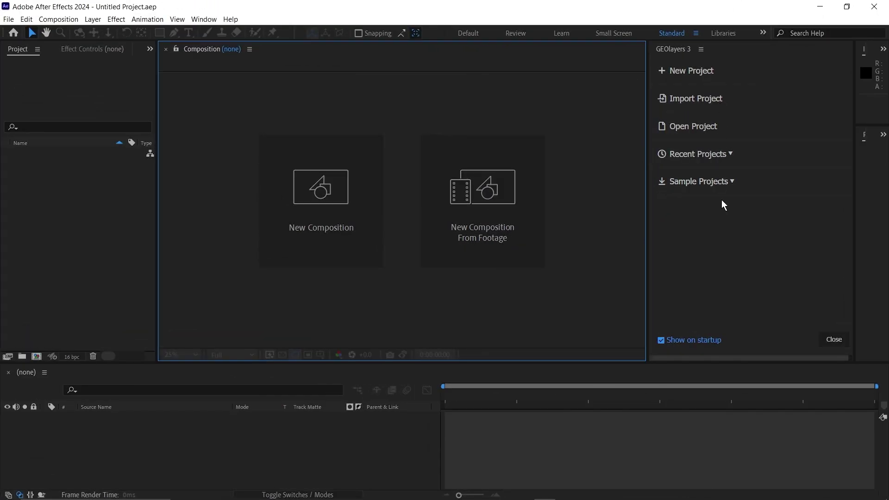
Step: Load the GEOlayers 3 Globe sample project in its standard VC Orb version
{"action": "left_click", "coordinate": [711, 182]}
{"action": "scroll", "coordinate": [703, 241], "scroll_direction": "down", "scroll_amount": 6}
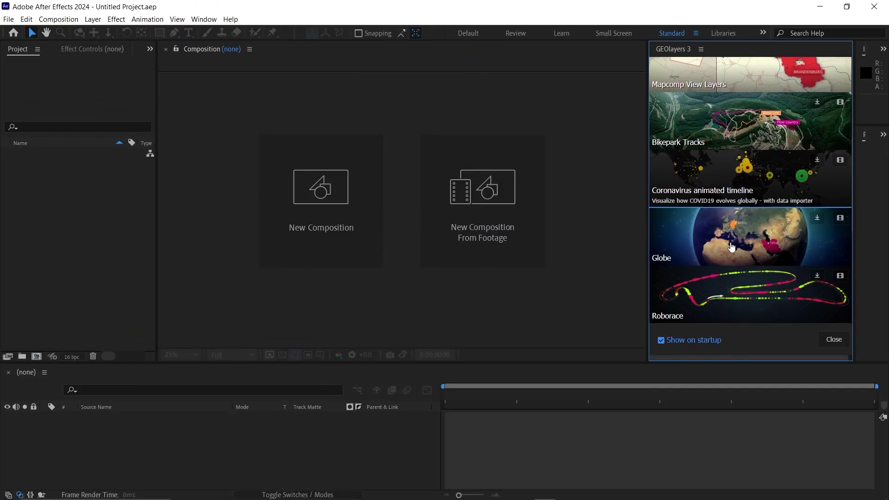
{"action": "left_click", "coordinate": [728, 245]}
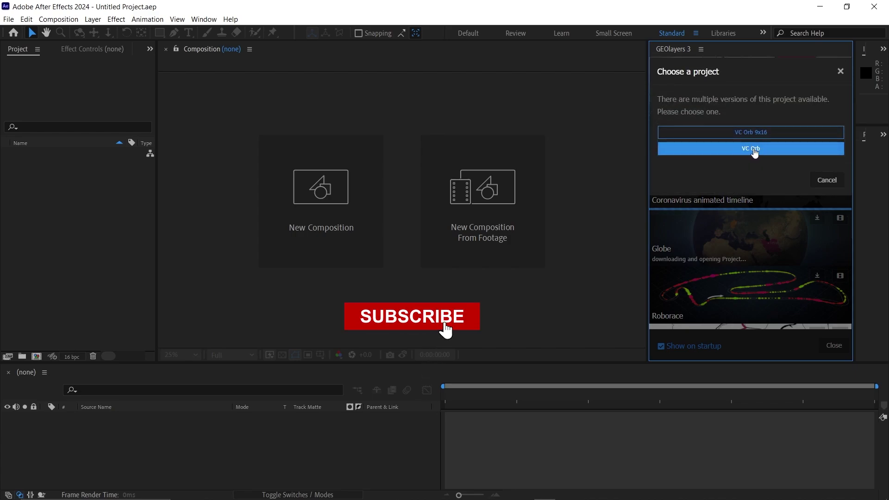
{"action": "left_click", "coordinate": [755, 149]}
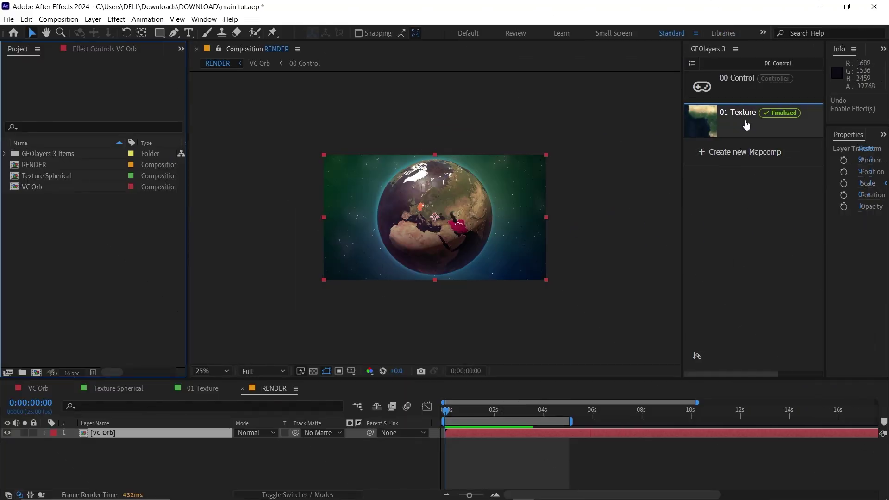
Step: Delete the Tehran and Berlin label layers from the VC Orb composition
{"action": "left_click", "coordinate": [738, 114]}
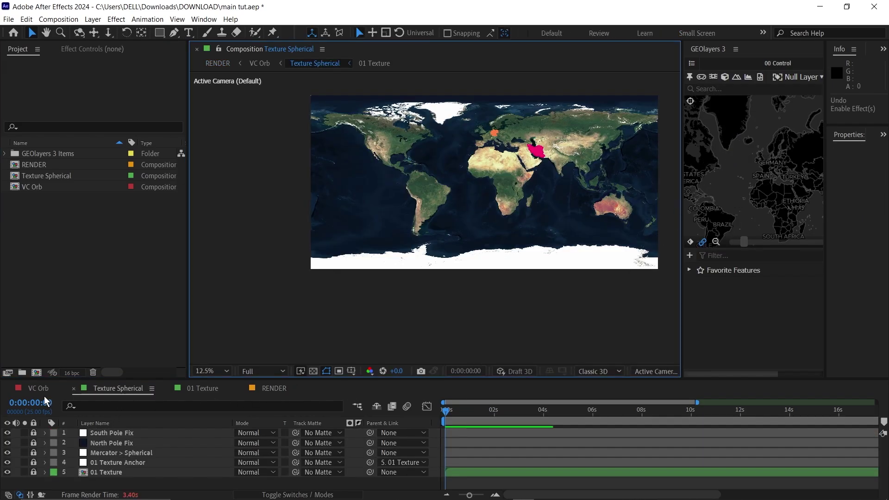
{"action": "left_click", "coordinate": [36, 387]}
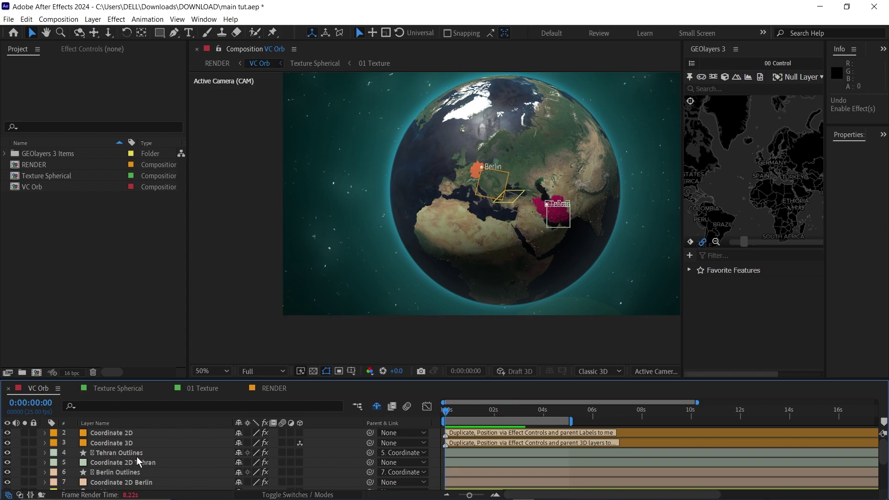
{"action": "left_click", "coordinate": [113, 457]}
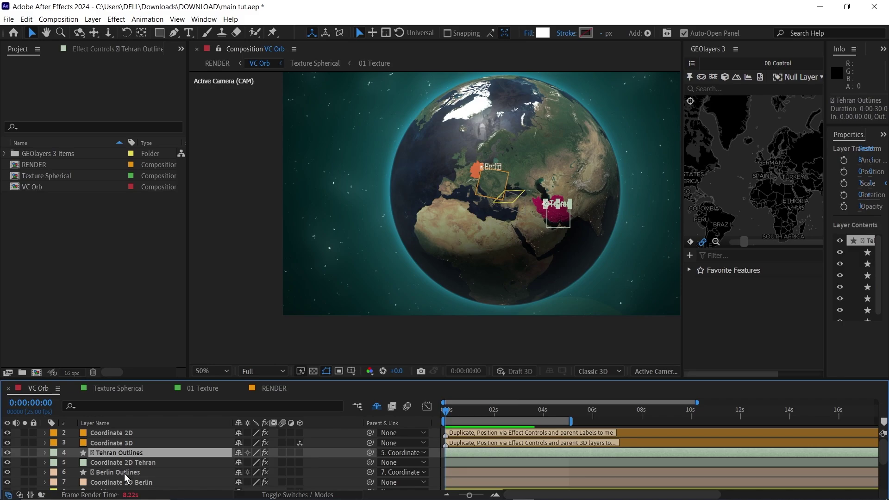
{"action": "left_click", "coordinate": [124, 482], "text": "shift"}
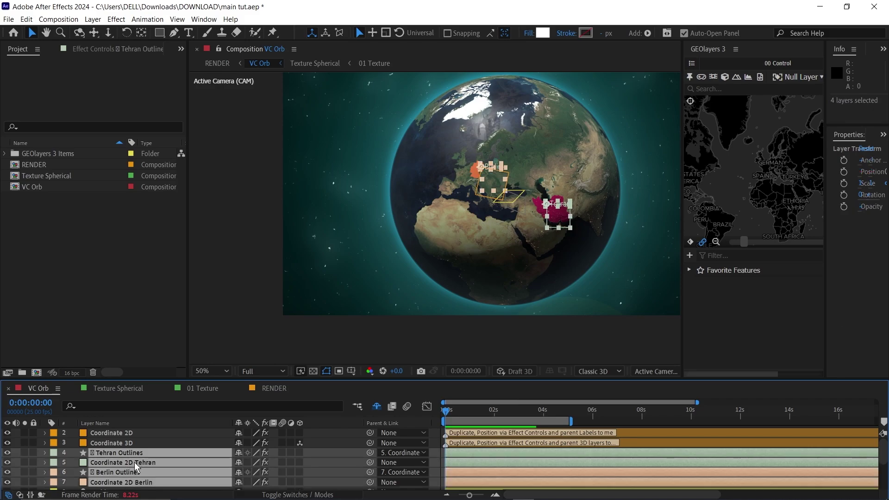
{"action": "key", "text": "Delete"}
Step: Unlock and delete the BG Stars background layer
{"action": "scroll", "coordinate": [108, 458], "scroll_direction": "down", "scroll_amount": 1}
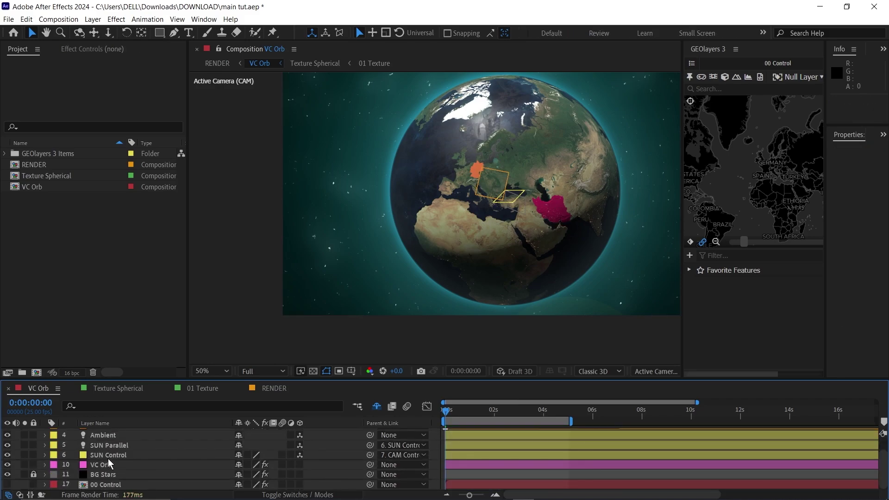
{"action": "left_click", "coordinate": [33, 475]}
{"action": "left_click", "coordinate": [95, 475]}
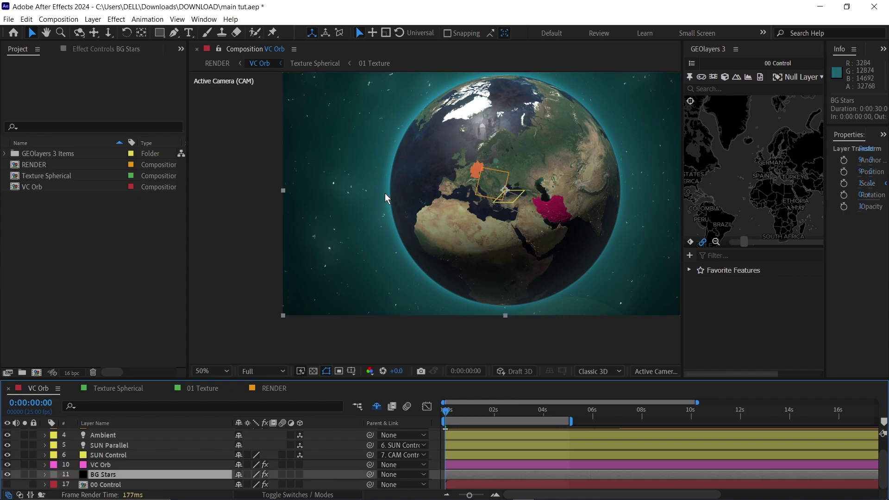
{"action": "key", "text": "Delete"}
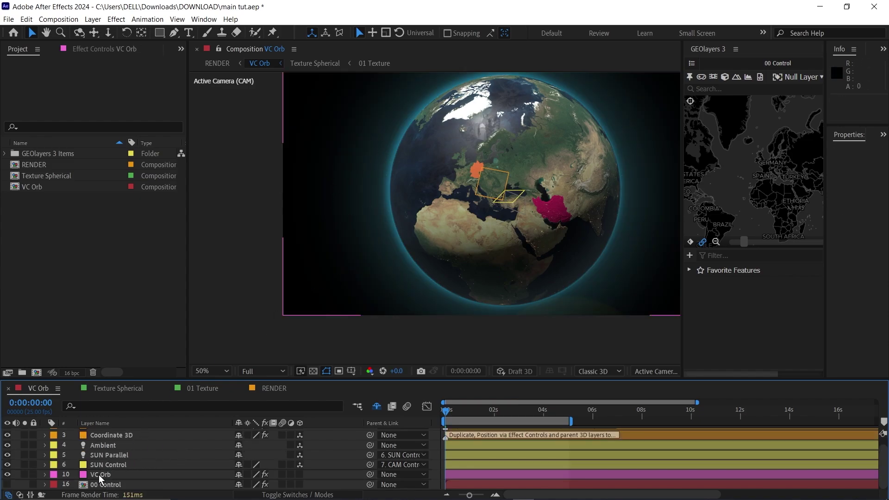
Step: Remove the Core Shine and Fade Shine effects from the VC Orb layer
{"action": "left_click", "coordinate": [113, 476]}
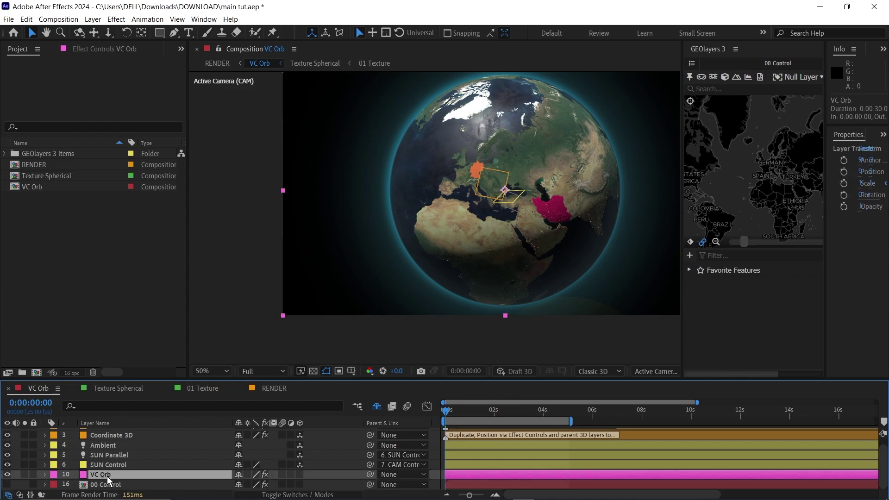
{"action": "left_click", "coordinate": [113, 49]}
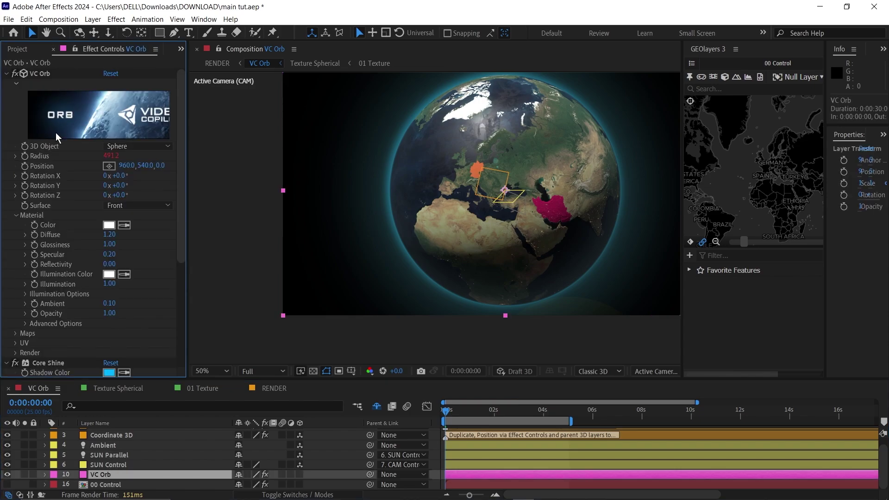
{"action": "scroll", "coordinate": [55, 274], "scroll_direction": "down", "scroll_amount": 5}
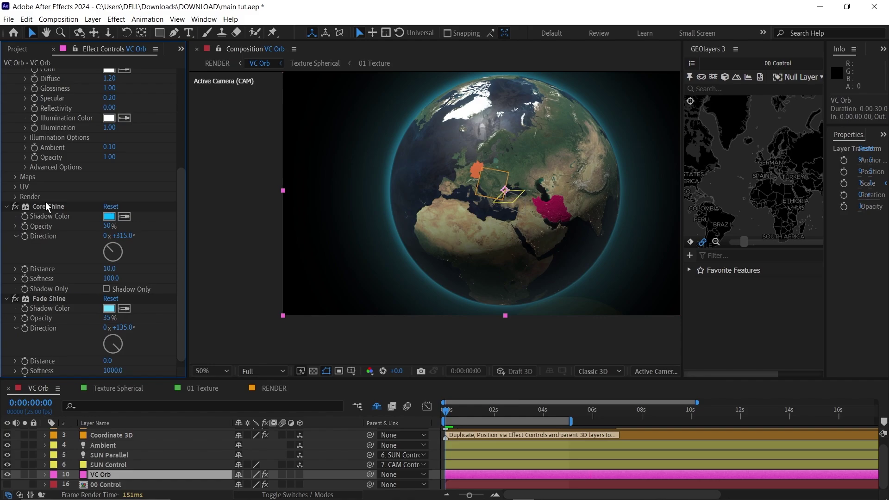
{"action": "left_click", "coordinate": [48, 205]}
{"action": "key", "text": "Delete"}
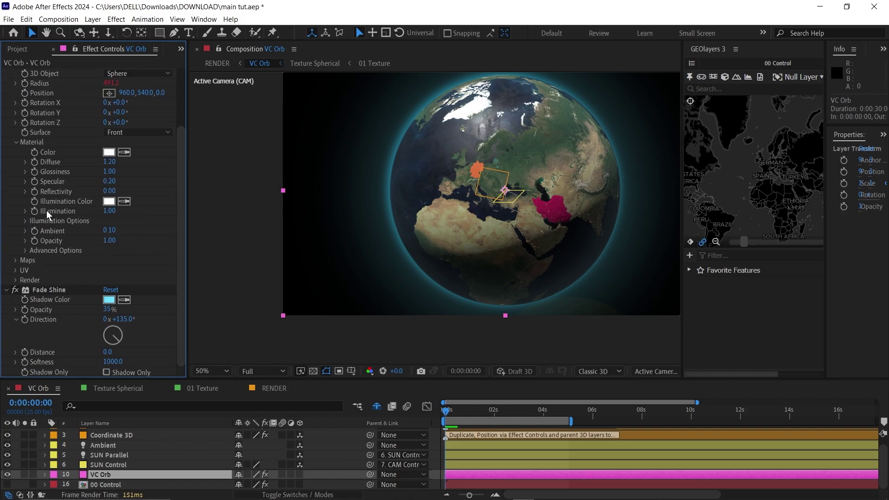
{"action": "left_click", "coordinate": [40, 290]}
{"action": "key", "text": "Delete"}
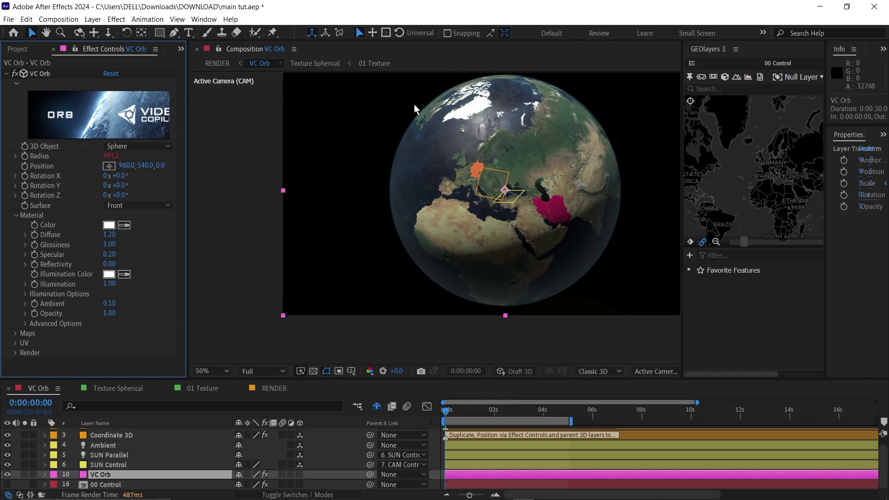
Step: Set preview resolution to Half and delete the Germany and Iran highlight layers in 01 Texture
{"action": "left_click", "coordinate": [262, 371]}
{"action": "left_click", "coordinate": [265, 382]}
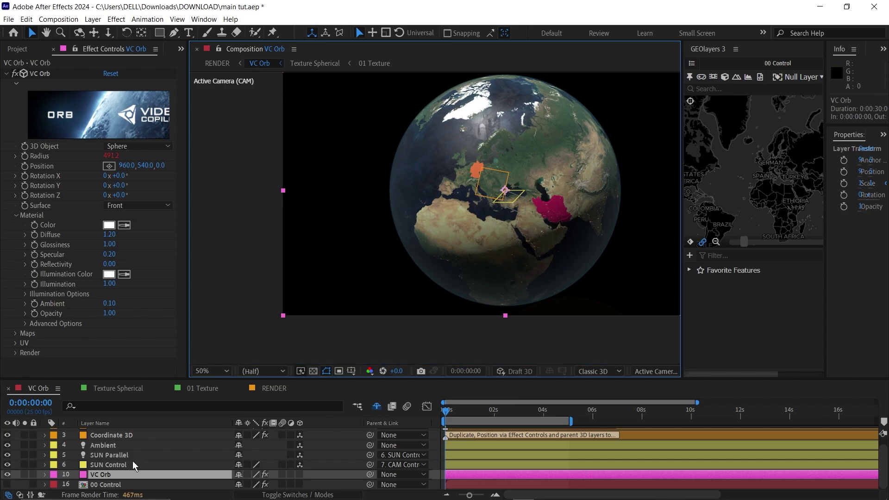
{"action": "left_click", "coordinate": [205, 389]}
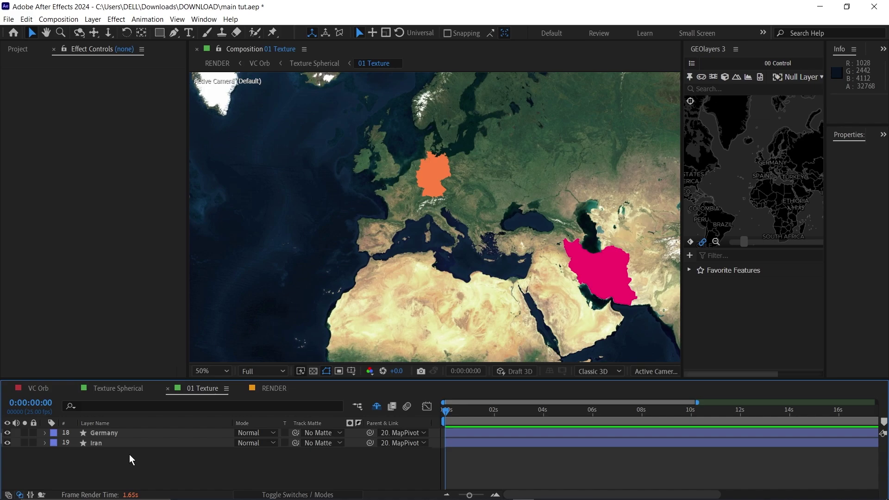
{"action": "left_click_drag", "start_coordinate": [129, 454], "coordinate": [127, 431]}
{"action": "key", "text": "Delete"}
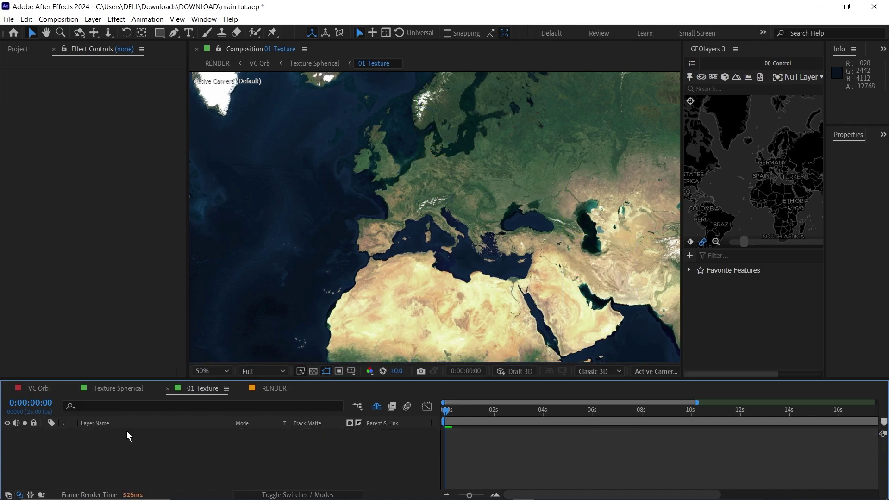
Step: Delete the 00 Control layer's Latitude, Longitude and Zoom keyframes in VC Orb
{"action": "left_click", "coordinate": [40, 388]}
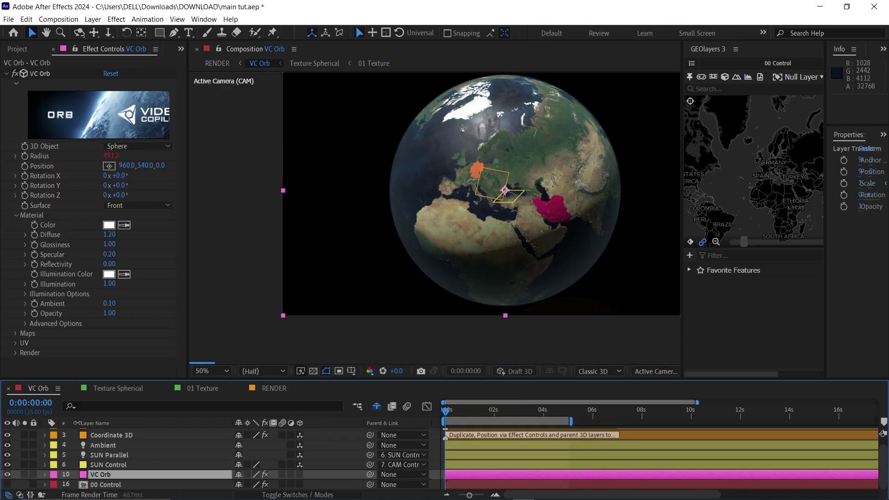
{"action": "left_click", "coordinate": [119, 487]}
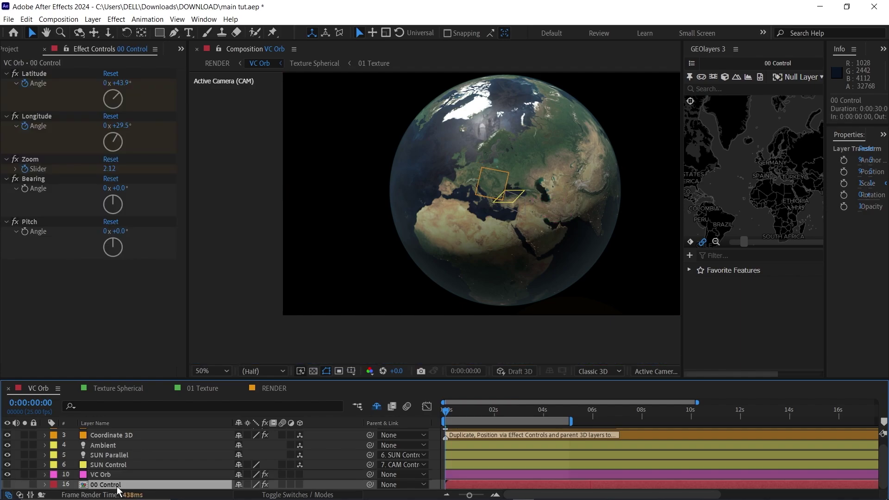
{"action": "key", "text": "e"}
{"action": "scroll", "coordinate": [180, 451], "scroll_direction": "down", "scroll_amount": 3}
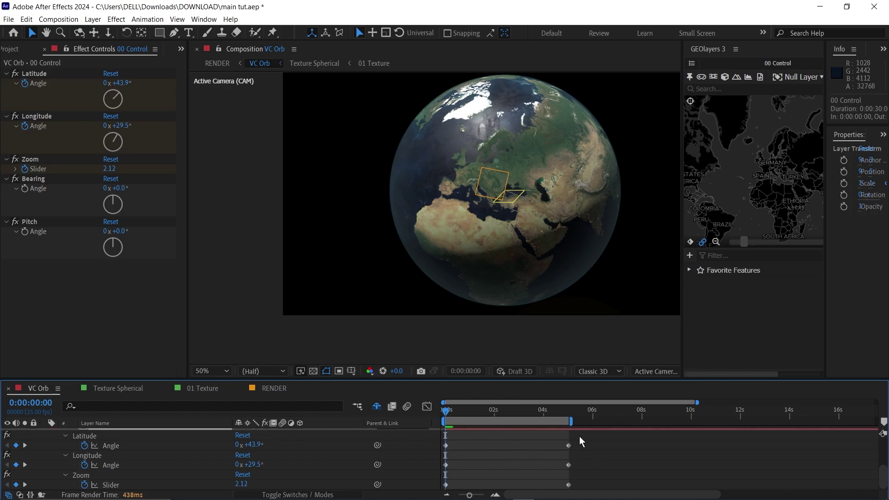
{"action": "left_click_drag", "start_coordinate": [583, 435], "coordinate": [440, 489]}
{"action": "key", "text": "Delete"}
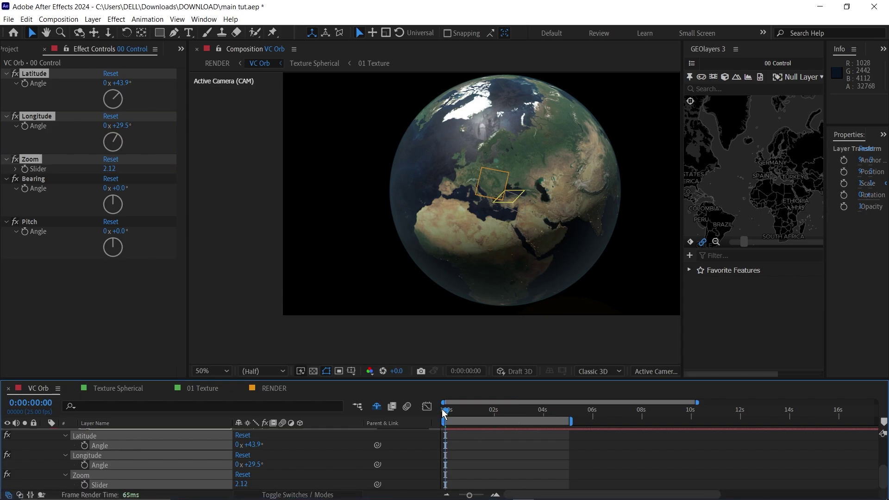
{"action": "scroll", "coordinate": [107, 463], "scroll_direction": "down", "scroll_amount": 5}
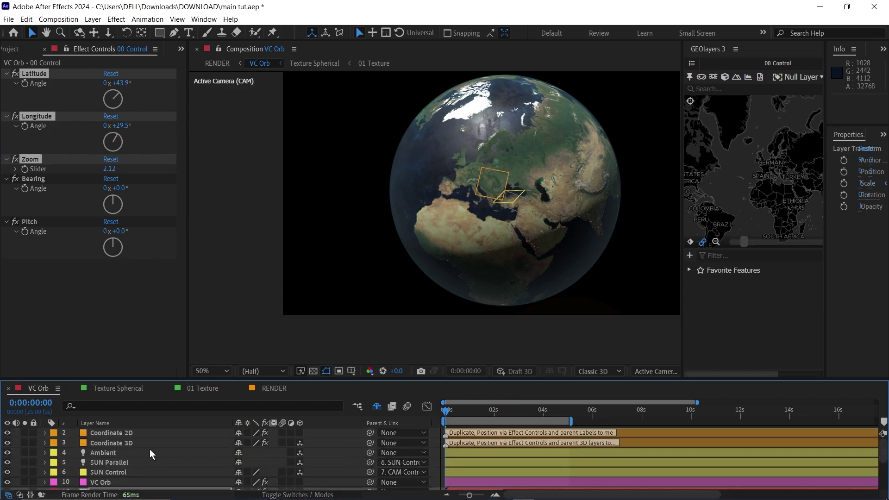
Step: Remove the 4-Color Gradient effect from the RENDER composition's globe
{"action": "left_click", "coordinate": [261, 389]}
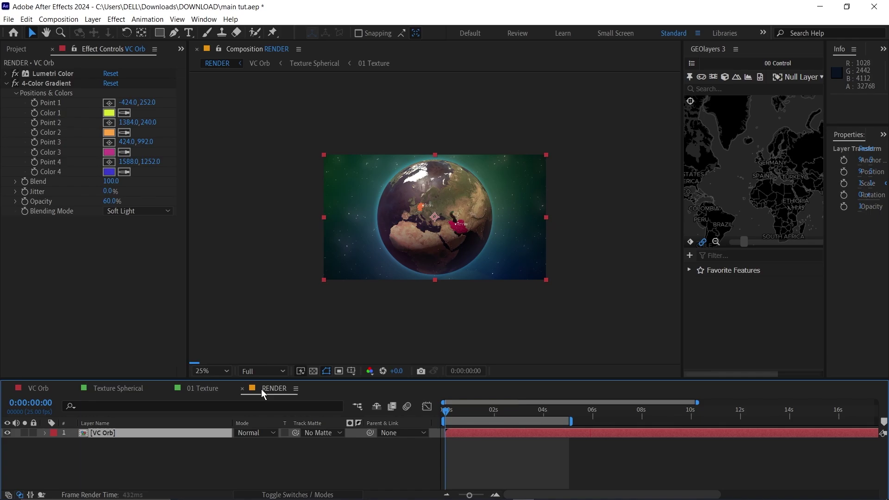
{"action": "left_click", "coordinate": [37, 83]}
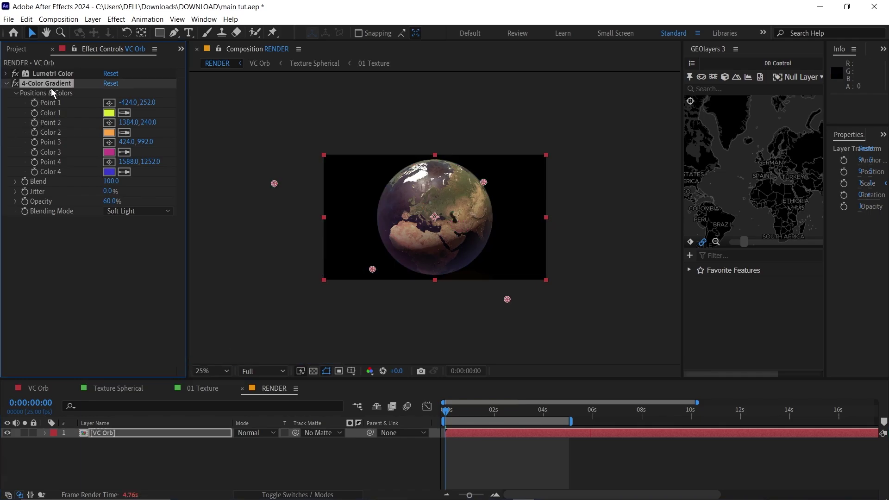
{"action": "key", "text": "Delete"}
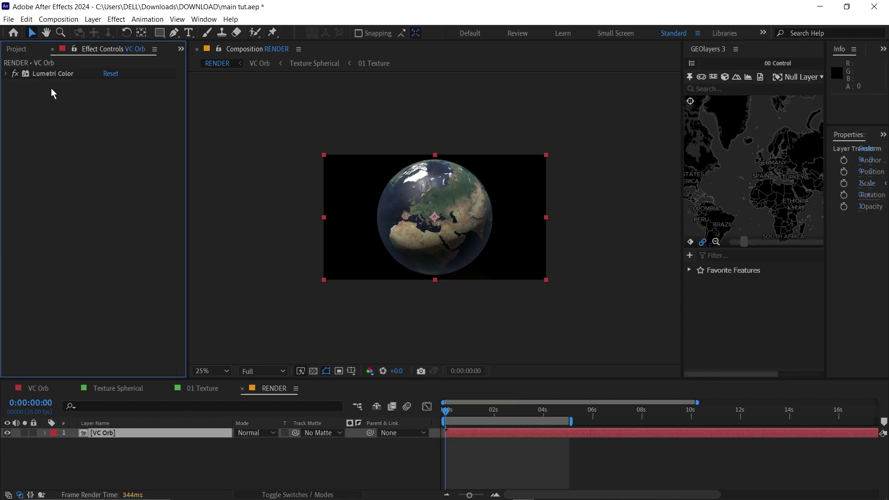
{"action": "left_click", "coordinate": [48, 388]}
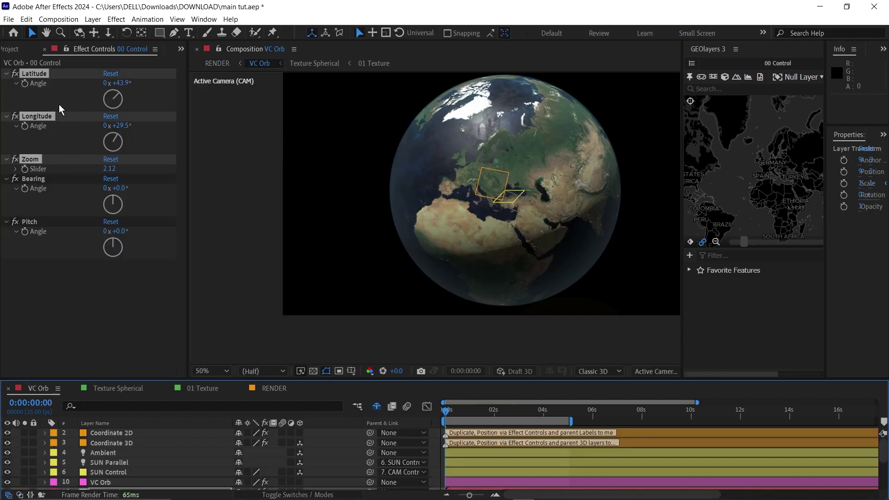
Step: Open the 01 Texture precomp and its map view in GEOlayers
{"action": "left_click", "coordinate": [17, 48]}
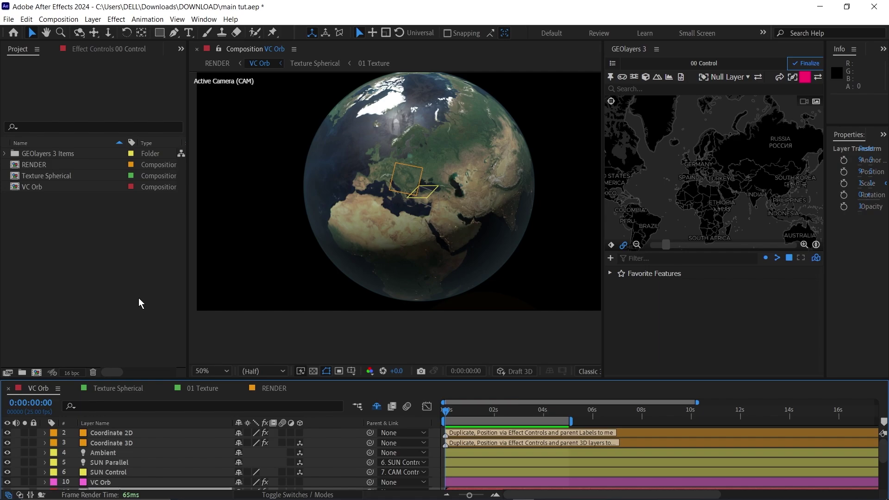
{"action": "left_click", "coordinate": [198, 387]}
{"action": "left_click", "coordinate": [115, 390]}
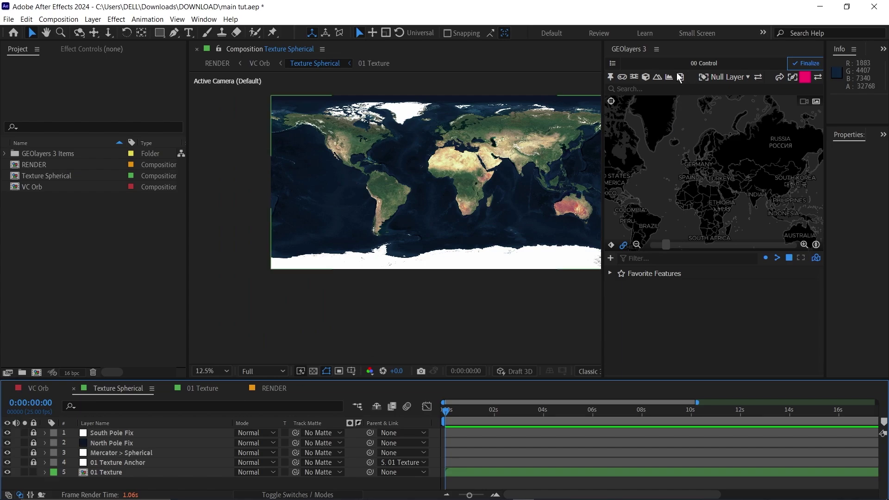
{"action": "left_click", "coordinate": [612, 65]}
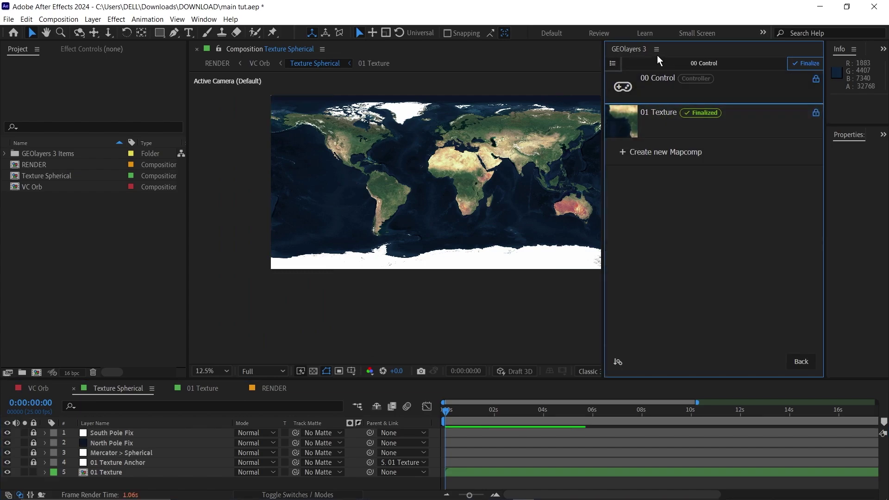
{"action": "left_click", "coordinate": [659, 116]}
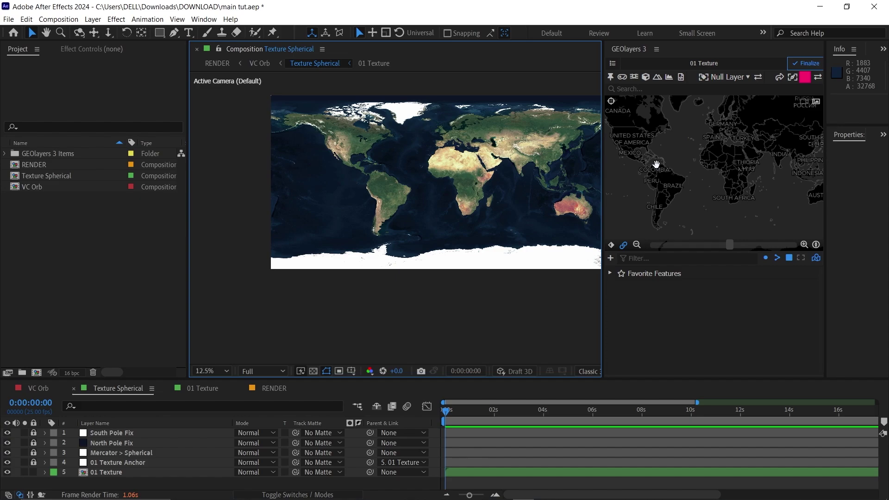
{"action": "double_click", "coordinate": [121, 472]}
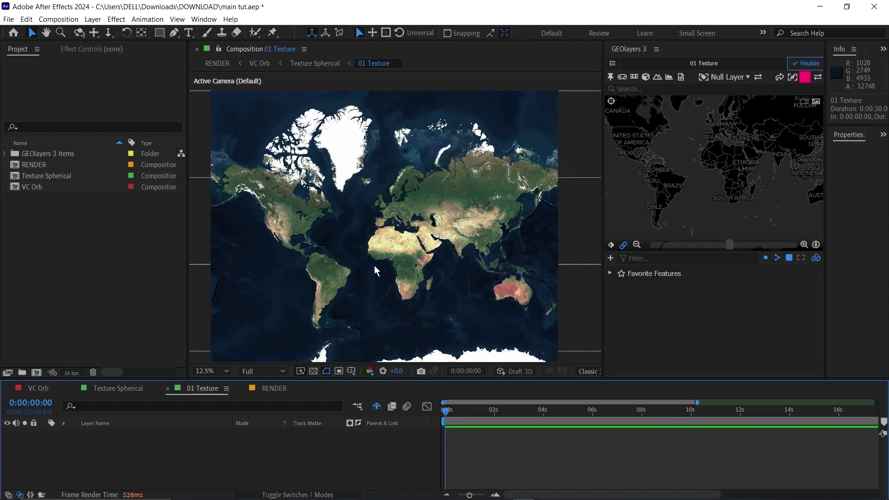
Step: Search for Iran and draw it as a shape layer with Inside Mapcomp unchecked
{"action": "left_click", "coordinate": [666, 90]}
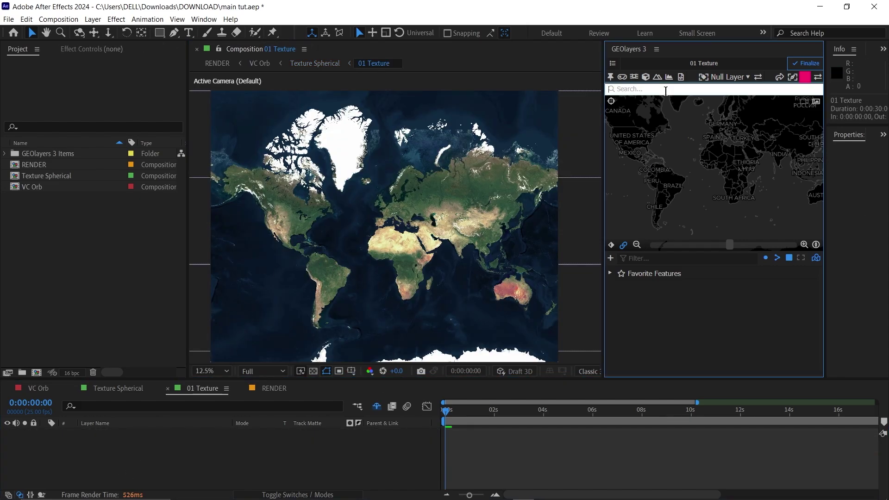
{"action": "type", "text": "iran"}
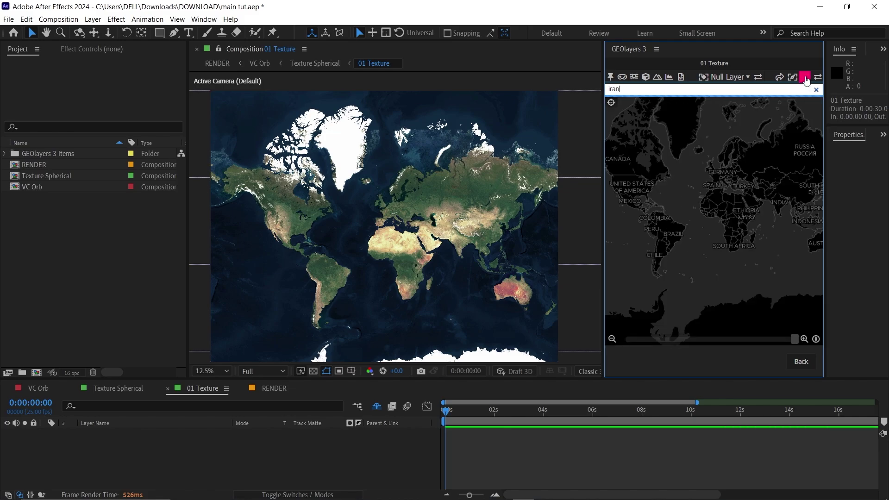
{"action": "left_click", "coordinate": [805, 77]}
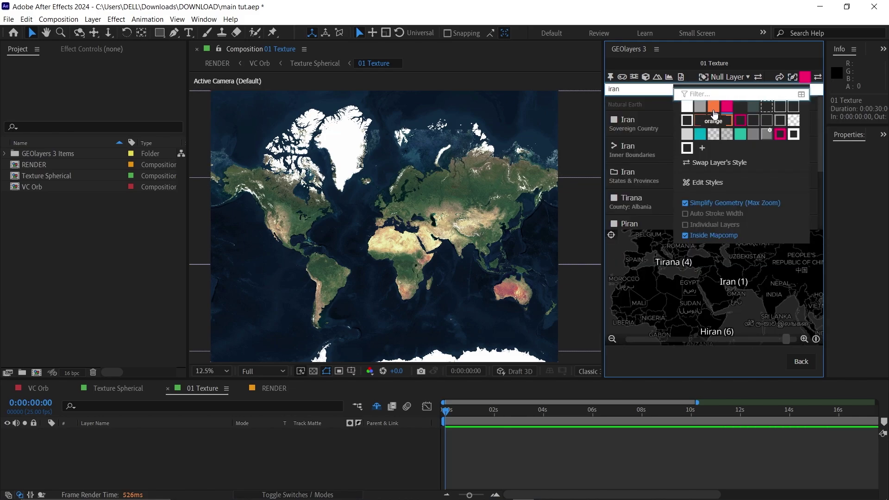
{"action": "left_click", "coordinate": [687, 235]}
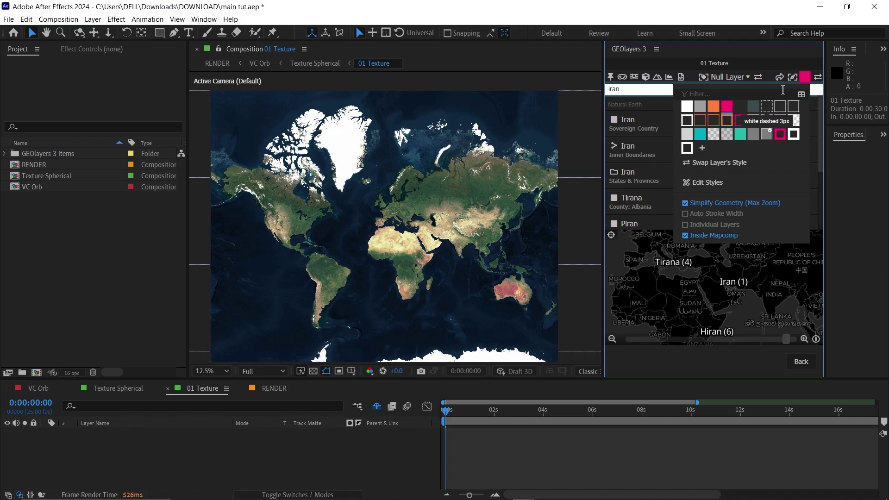
{"action": "left_click", "coordinate": [806, 77]}
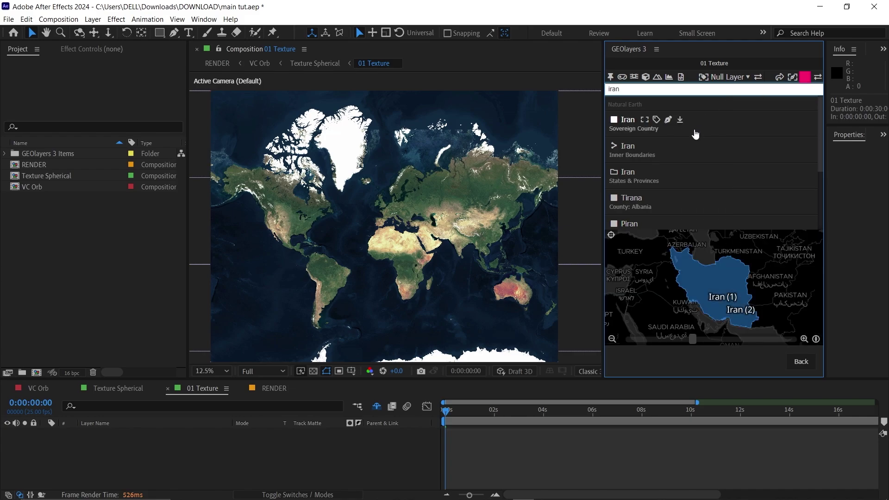
{"action": "left_click", "coordinate": [672, 121]}
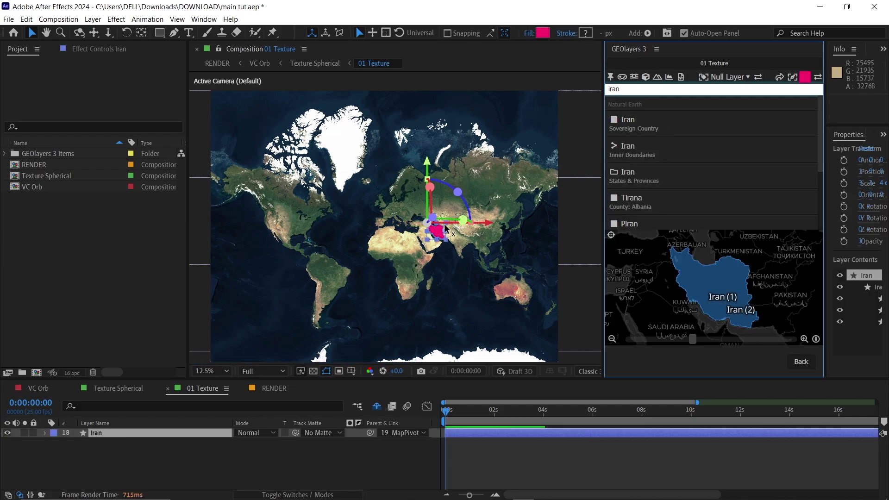
Step: Draw Russia with an orange fill and China as shape layers
{"action": "double_click", "coordinate": [613, 89]}
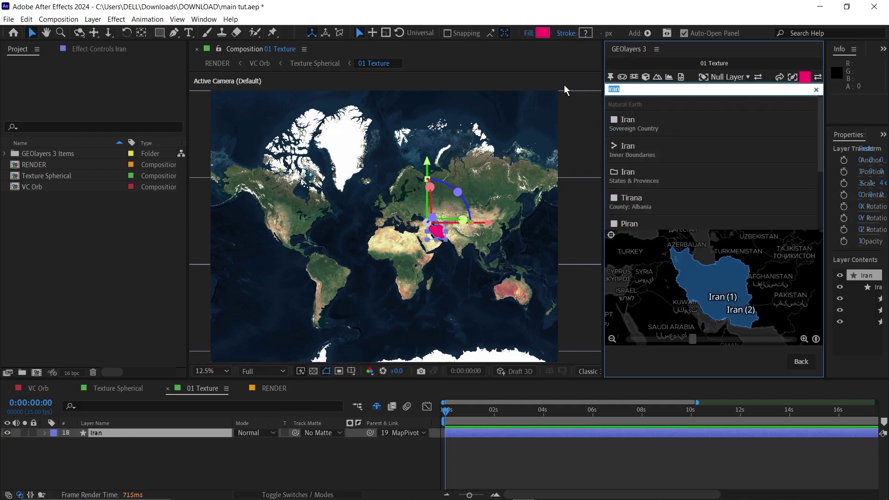
{"action": "type", "text": "russia"}
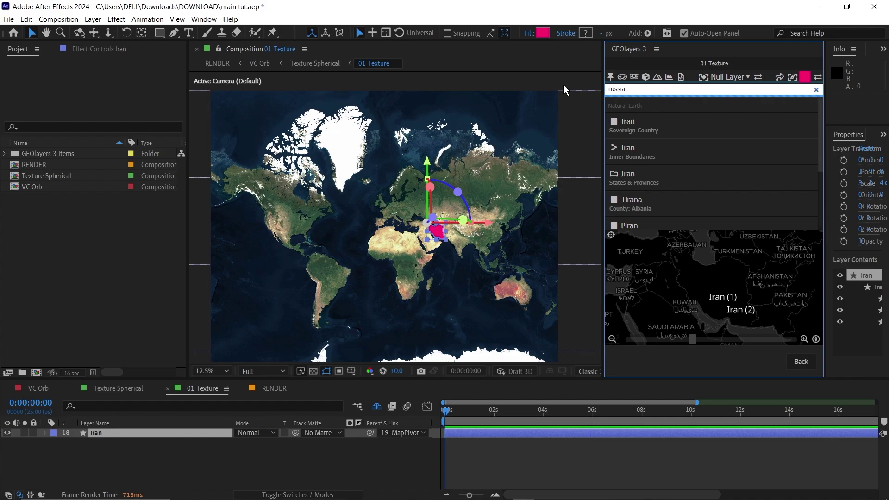
{"action": "left_click", "coordinate": [806, 76]}
{"action": "left_click", "coordinate": [676, 119]}
{"action": "left_click", "coordinate": [677, 120]}
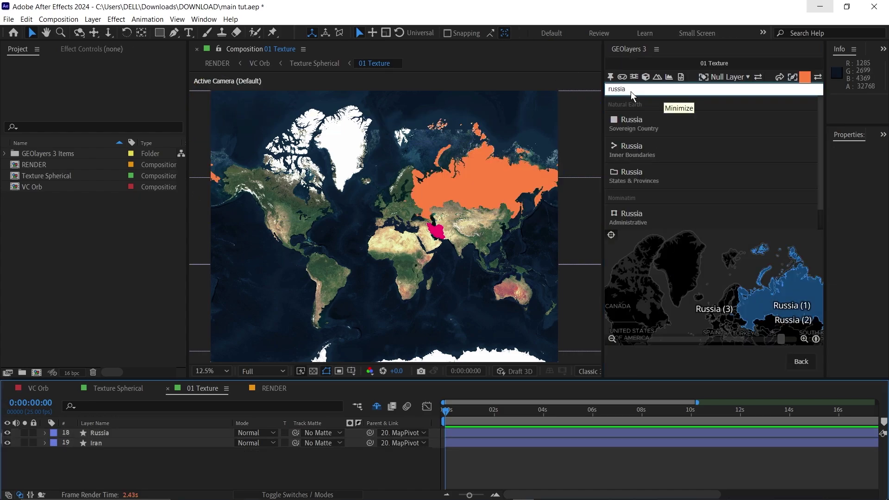
{"action": "double_click", "coordinate": [631, 91]}
{"action": "type", "text": "china"}
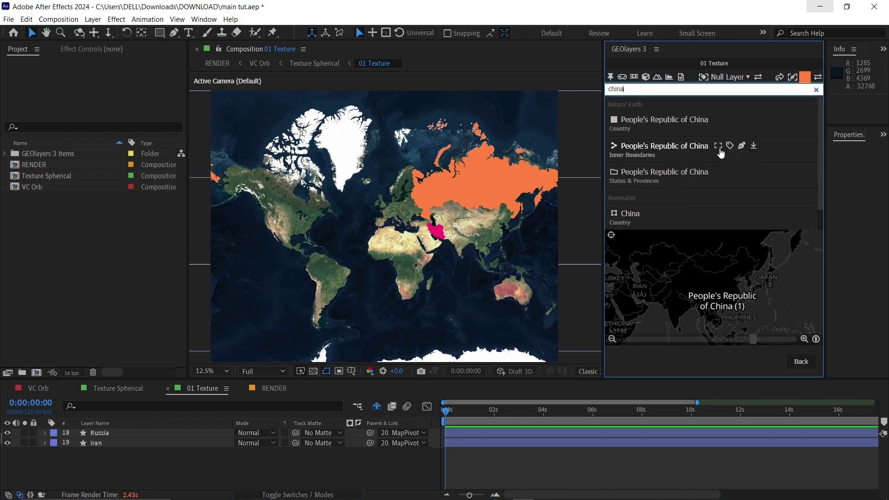
{"action": "left_click", "coordinate": [742, 120]}
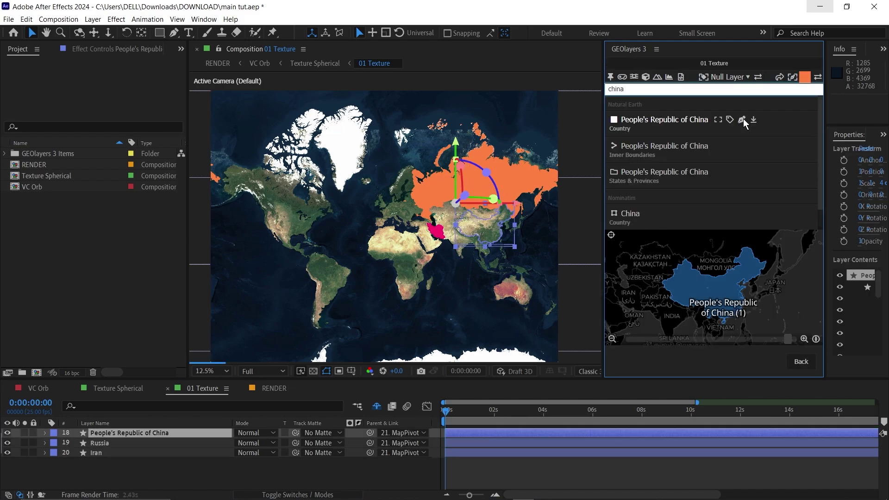
Step: Fill China dark red, Russia green and Iran dark blue
{"action": "left_click", "coordinate": [148, 433]}
{"action": "left_click", "coordinate": [544, 33]}
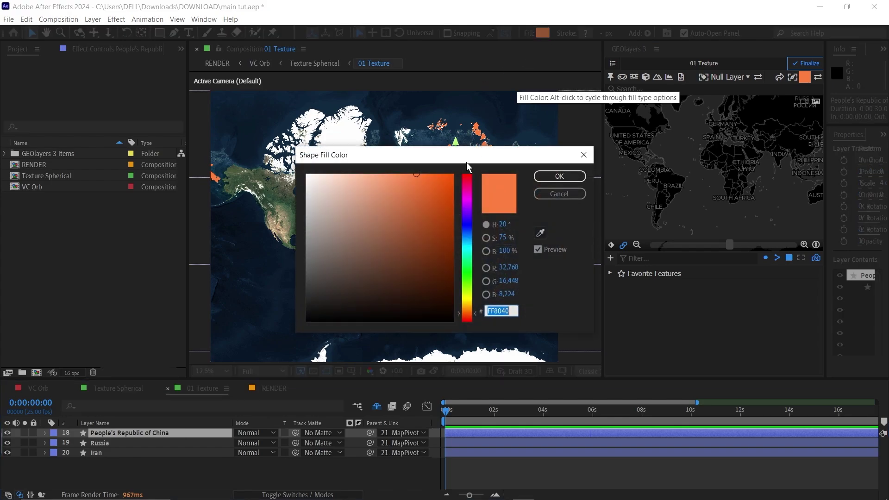
{"action": "left_click", "coordinate": [471, 211]}
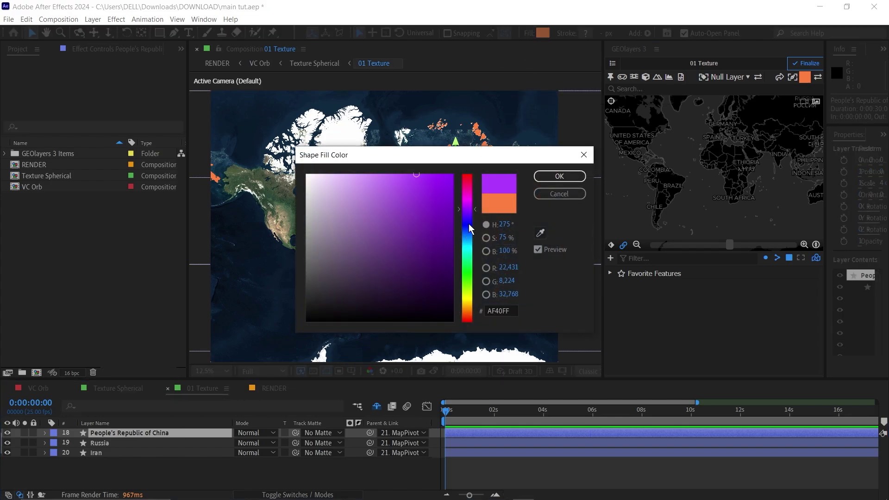
{"action": "left_click", "coordinate": [563, 178]}
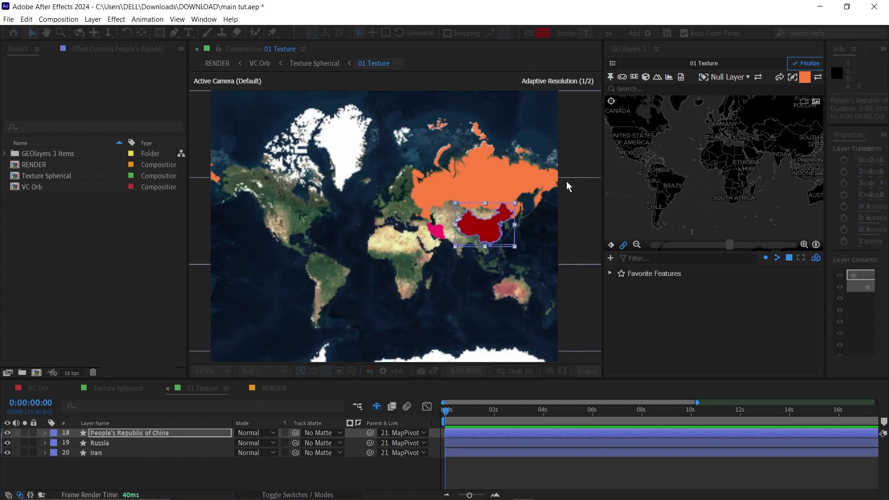
{"action": "left_click", "coordinate": [176, 442]}
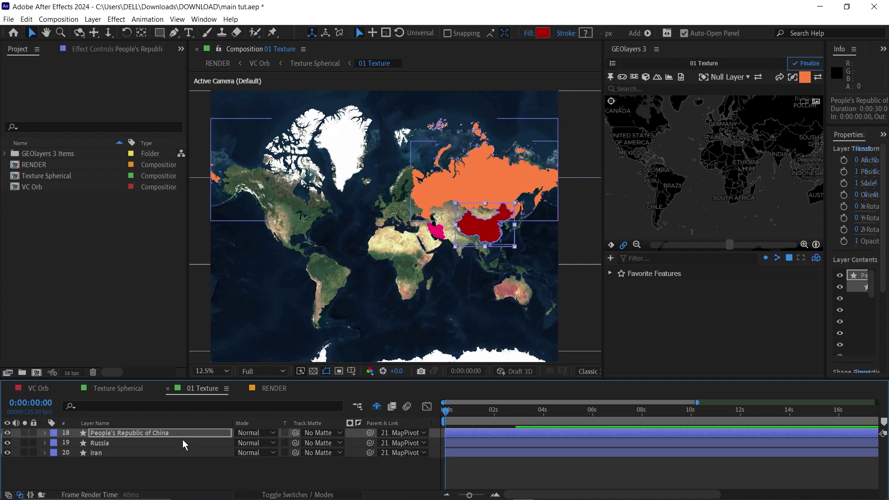
{"action": "left_click", "coordinate": [542, 32]}
{"action": "left_click", "coordinate": [472, 222]}
{"action": "left_click", "coordinate": [562, 178]}
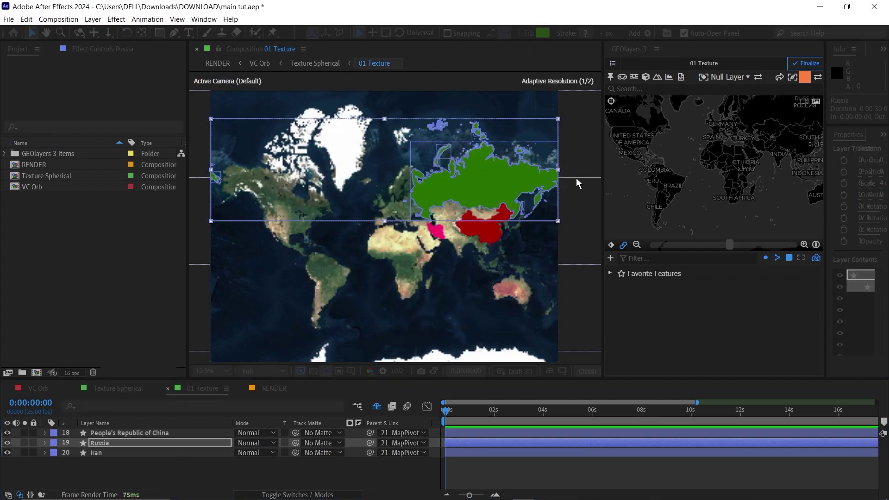
{"action": "left_click", "coordinate": [174, 452]}
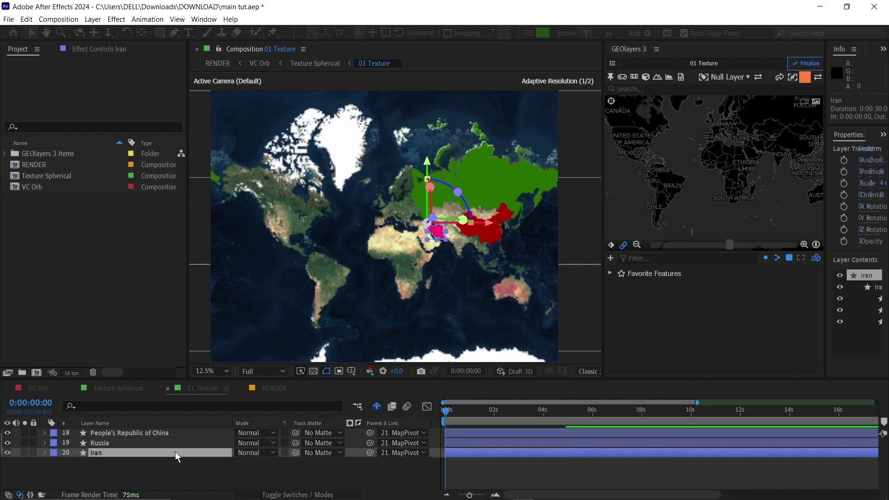
{"action": "left_click", "coordinate": [542, 33]}
{"action": "left_click", "coordinate": [470, 199]}
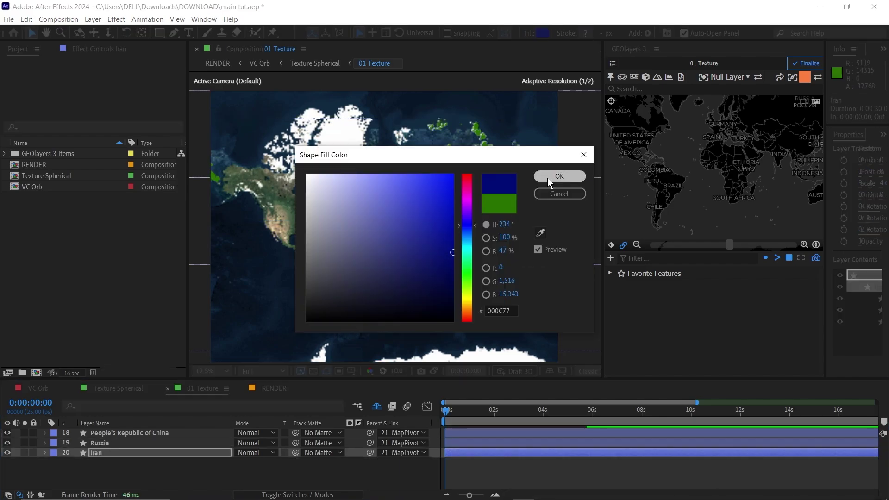
{"action": "left_click", "coordinate": [563, 178]}
Step: Set all three country layers to Multiply blend mode
{"action": "left_click_drag", "start_coordinate": [232, 459], "coordinate": [220, 426]}
{"action": "left_click", "coordinate": [243, 432]}
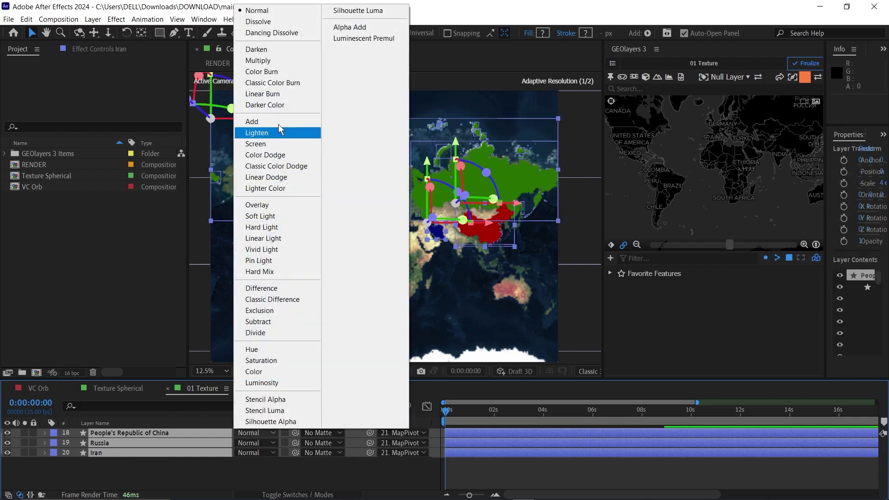
{"action": "left_click", "coordinate": [263, 62]}
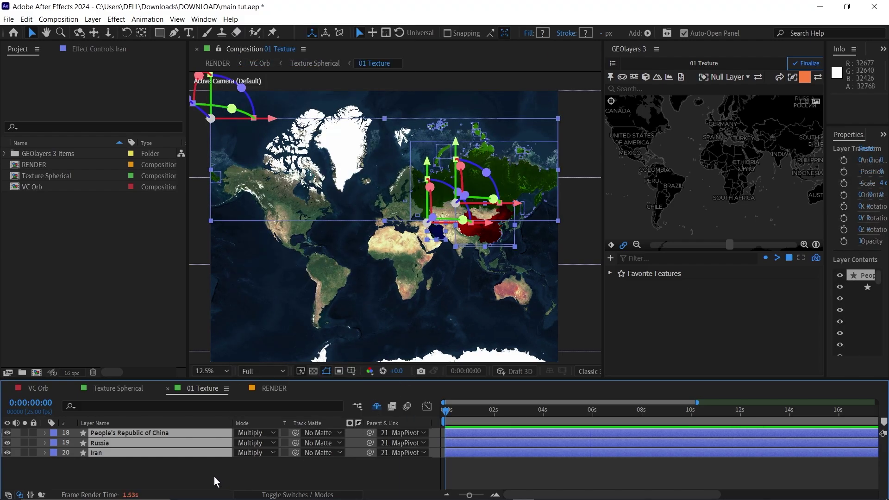
Step: Add an adjustment layer below Iran with a Tint effect to greyscale the map
{"action": "left_click", "coordinate": [170, 474]}
{"action": "right_click", "coordinate": [170, 473]}
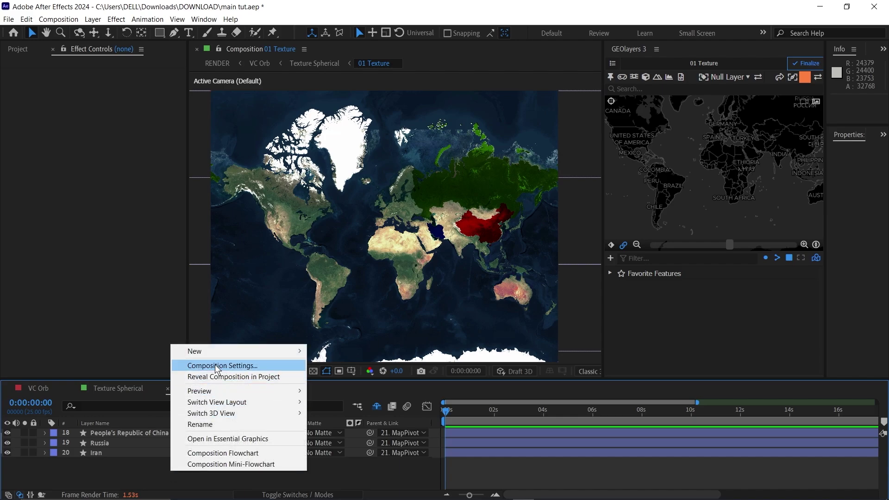
{"action": "mouse_move", "coordinate": [216, 352]}
{"action": "left_click", "coordinate": [363, 431]}
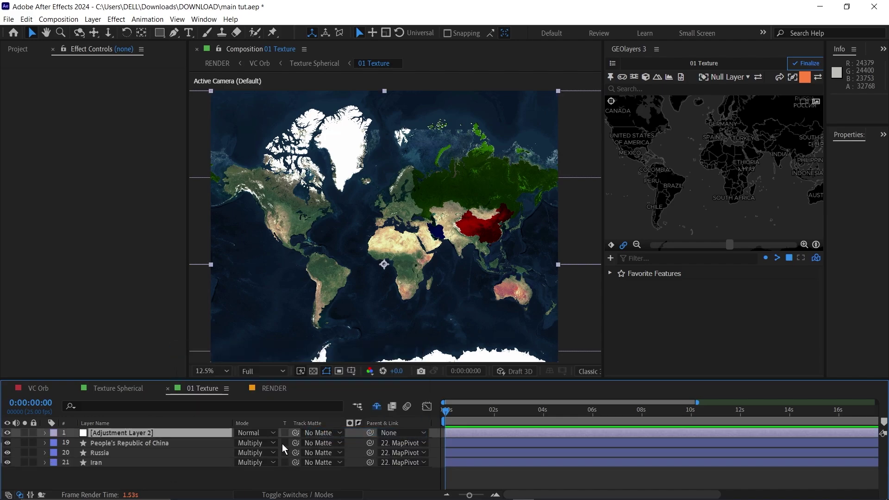
{"action": "left_click_drag", "start_coordinate": [138, 433], "coordinate": [137, 476]}
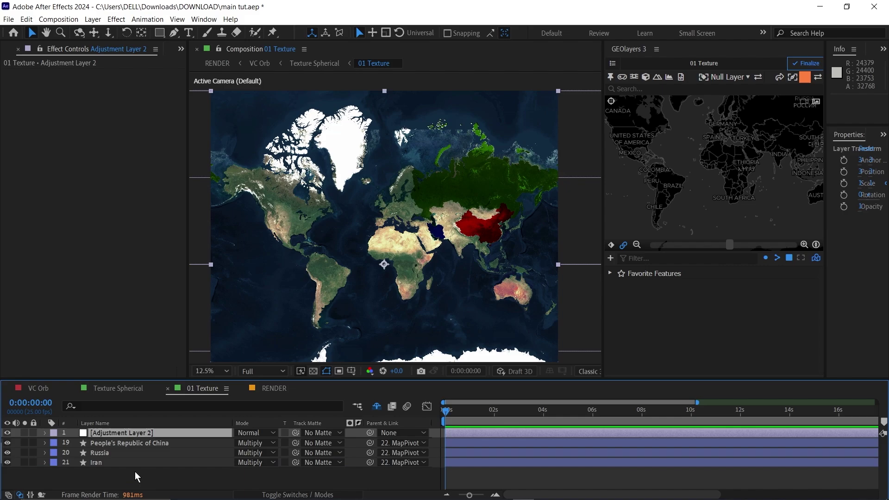
{"action": "left_click_drag", "start_coordinate": [136, 436], "coordinate": [143, 464]}
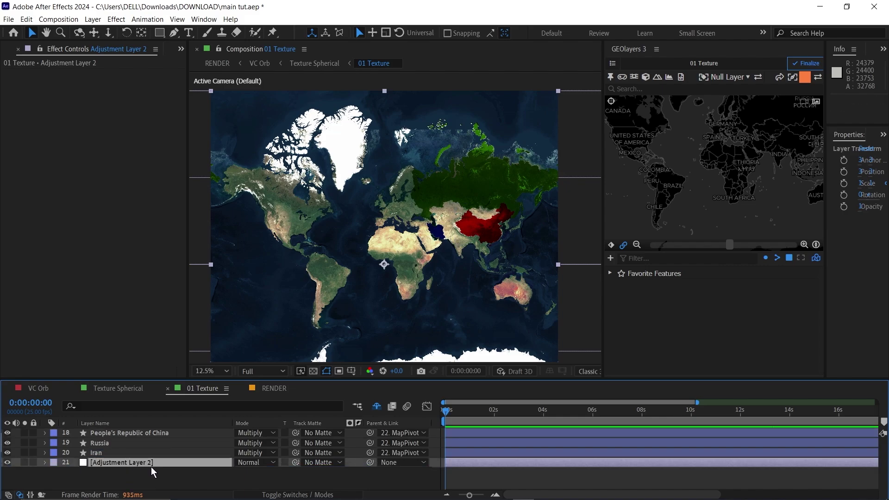
{"action": "key", "text": "ctrl+space"}
{"action": "type", "text": "t"}
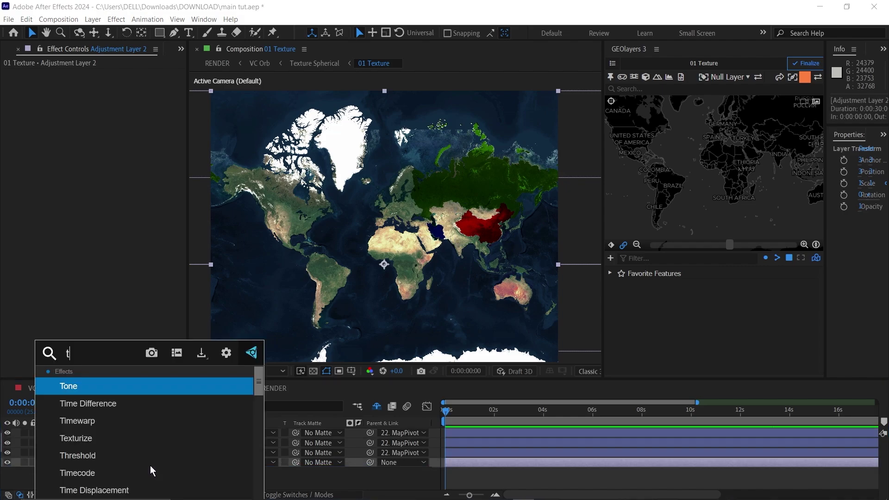
{"action": "type", "text": "int"}
{"action": "left_click", "coordinate": [107, 385]}
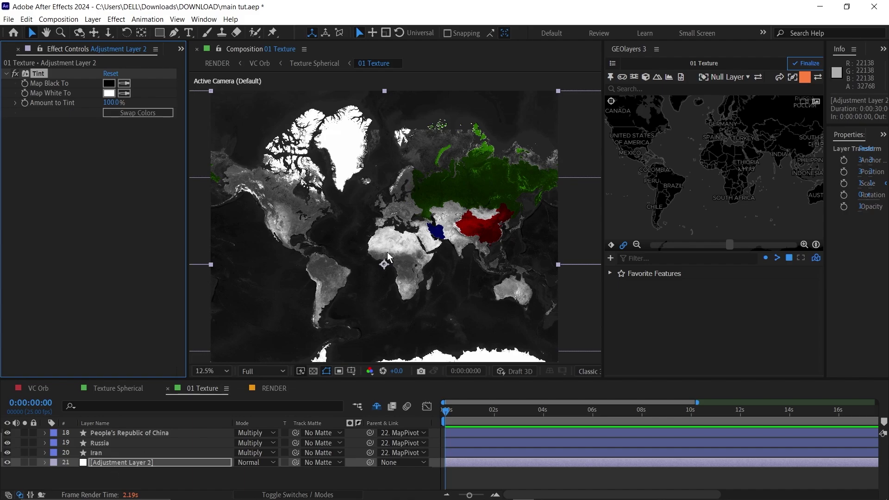
Step: Turn off the Shy switch to reveal the hidden map tile layers
{"action": "left_click", "coordinate": [376, 407]}
{"action": "scroll", "coordinate": [131, 466], "scroll_direction": "down", "scroll_amount": 6}
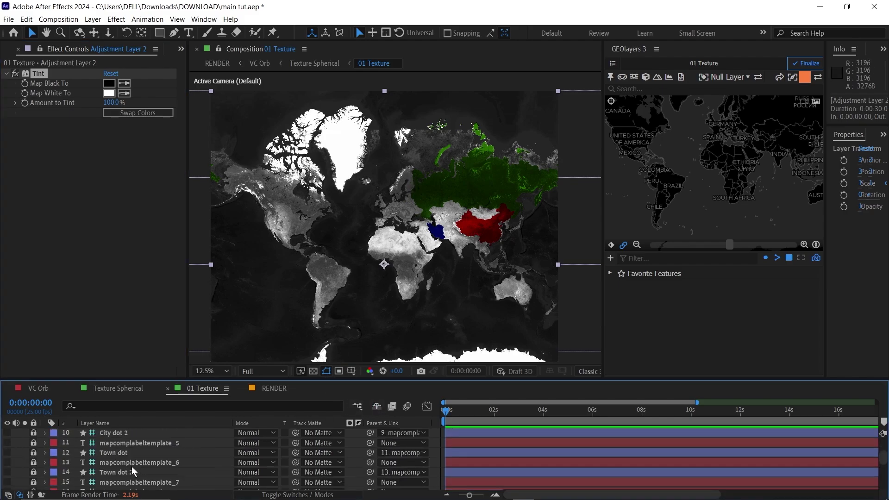
{"action": "scroll", "coordinate": [138, 466], "scroll_direction": "down", "scroll_amount": 1}
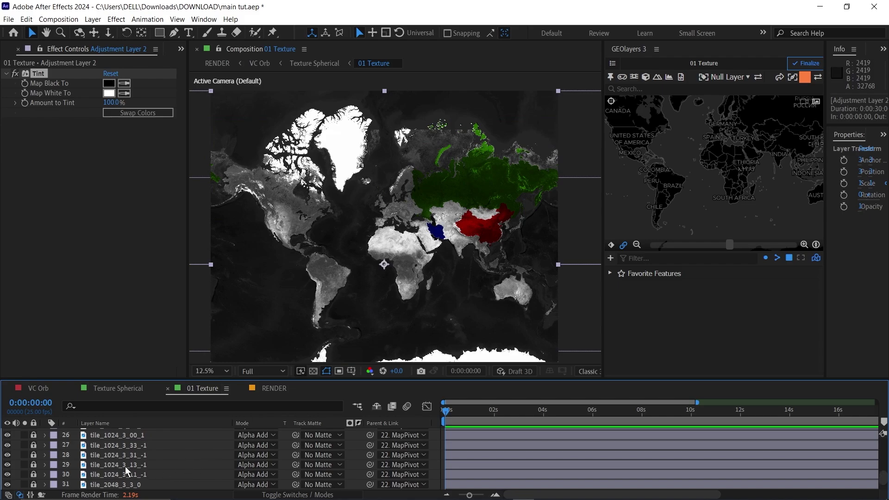
{"action": "scroll", "coordinate": [119, 462], "scroll_direction": "up", "scroll_amount": 6}
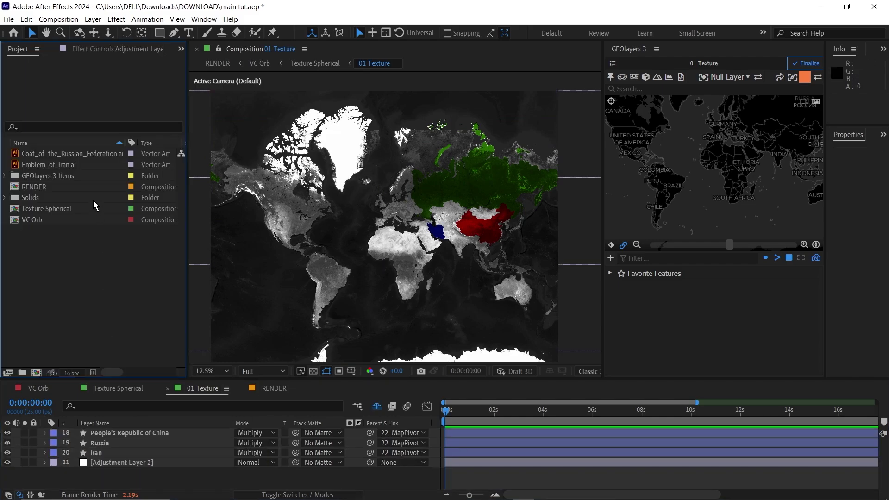
Step: Place Emblem_of_Iran.ai over Iran and scale it to 8%
{"action": "left_click", "coordinate": [69, 155]}
{"action": "left_click", "coordinate": [60, 164]}
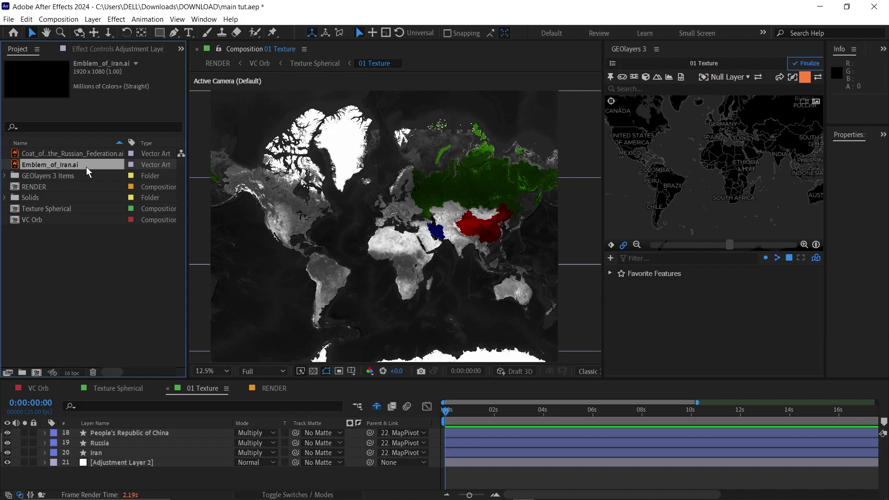
{"action": "scroll", "coordinate": [451, 251], "scroll_direction": "up", "scroll_amount": 6}
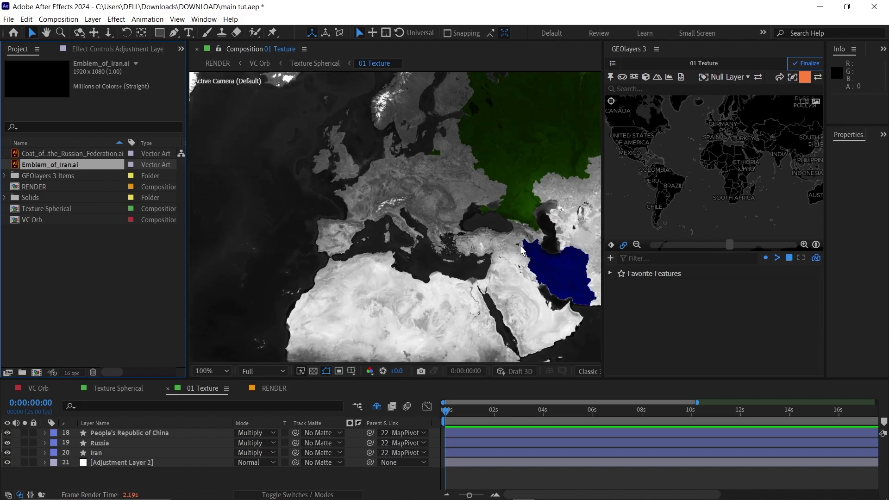
{"action": "left_click_drag", "start_coordinate": [542, 267], "coordinate": [232, 194]}
{"action": "left_click_drag", "start_coordinate": [65, 163], "coordinate": [430, 276]}
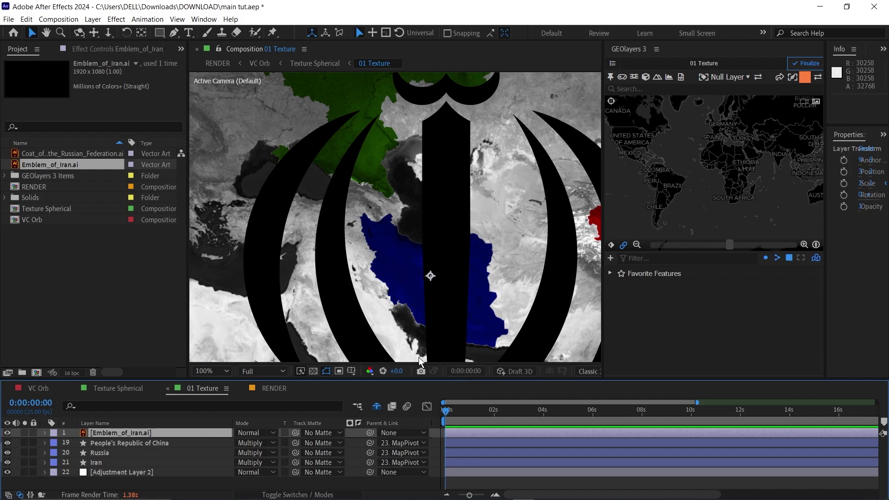
{"action": "key", "text": "s"}
{"action": "left_click_drag", "start_coordinate": [278, 443], "coordinate": [261, 444]}
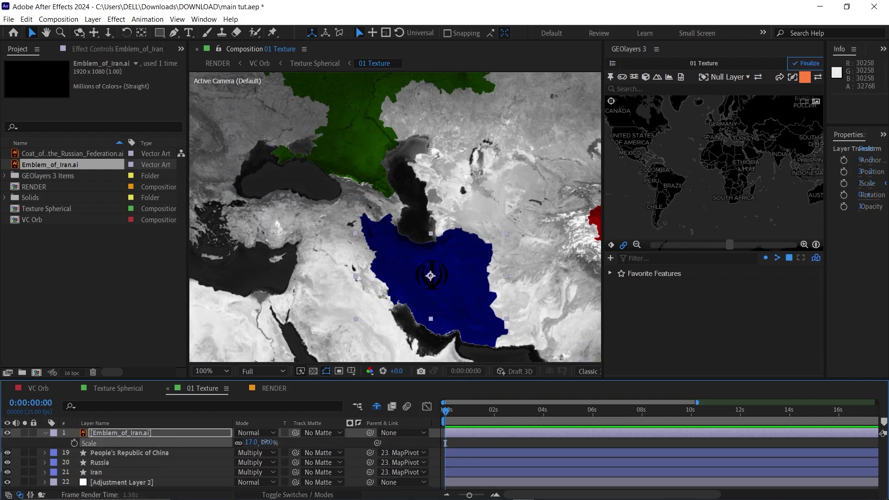
Step: Apply a Fill effect to the Iran emblem with white colour
{"action": "left_click", "coordinate": [172, 434]}
{"action": "key", "text": "ctrl+space"}
{"action": "type", "text": "fill"}
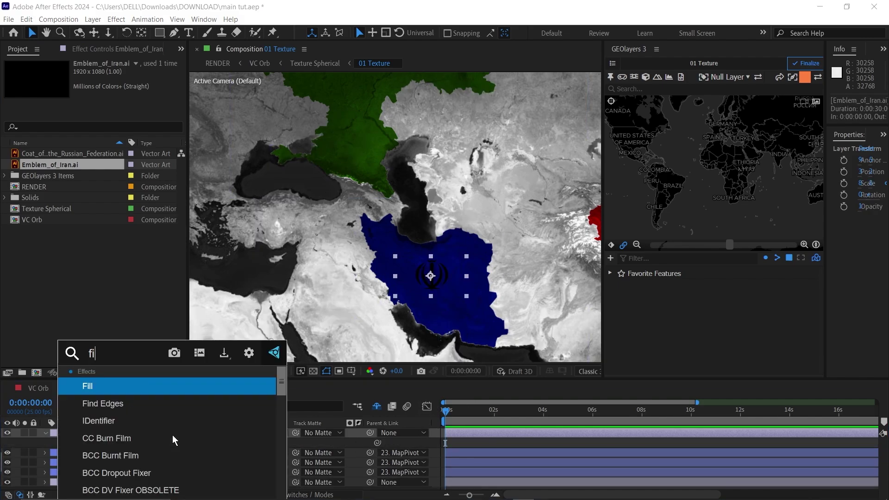
{"action": "left_click", "coordinate": [133, 386]}
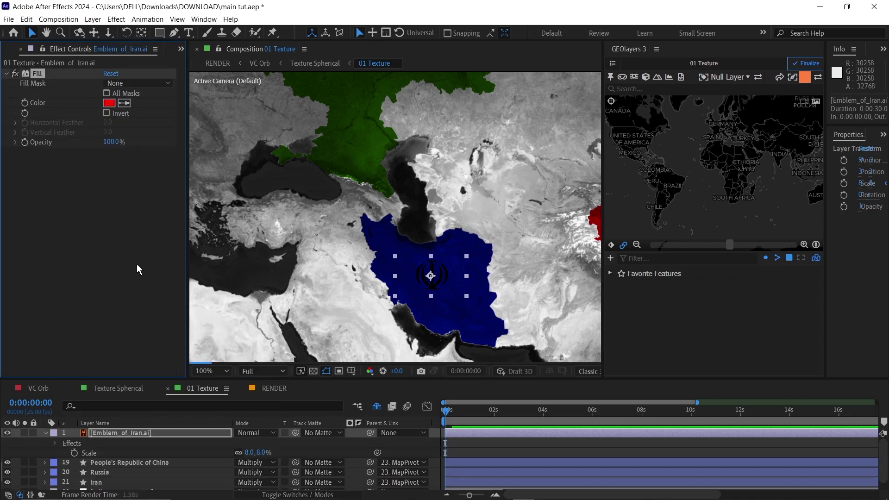
{"action": "left_click", "coordinate": [109, 103]}
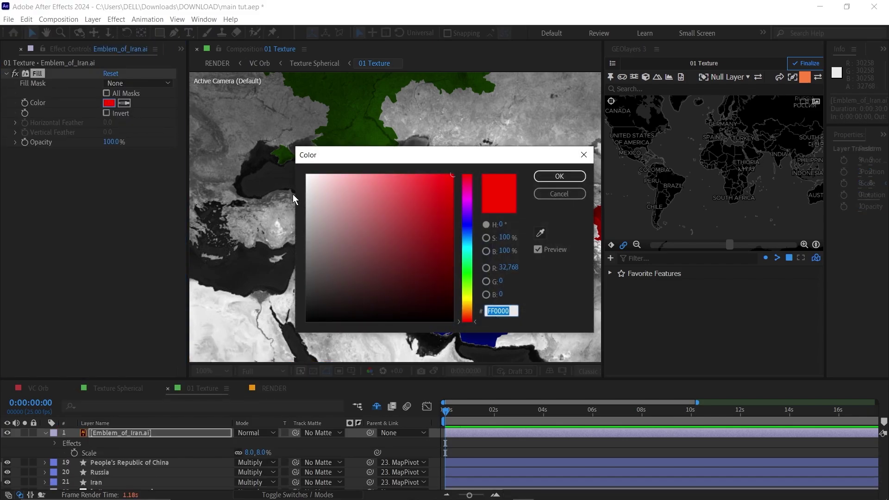
{"action": "left_click_drag", "start_coordinate": [324, 199], "coordinate": [309, 161]}
{"action": "left_click", "coordinate": [571, 179]}
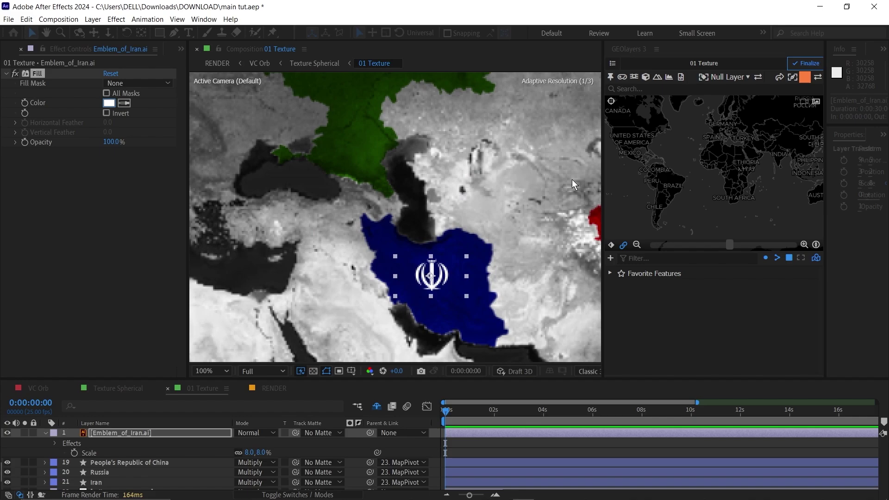
{"action": "scroll", "coordinate": [466, 312], "scroll_direction": "down", "scroll_amount": 4}
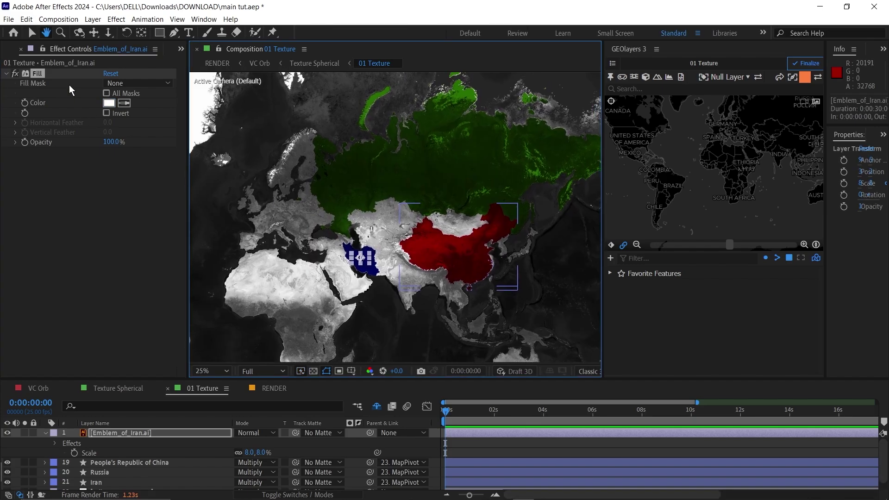
Step: Add the Russian coat of arms over Russia at 51% scale and zoom in on Iran
{"action": "left_click", "coordinate": [10, 49]}
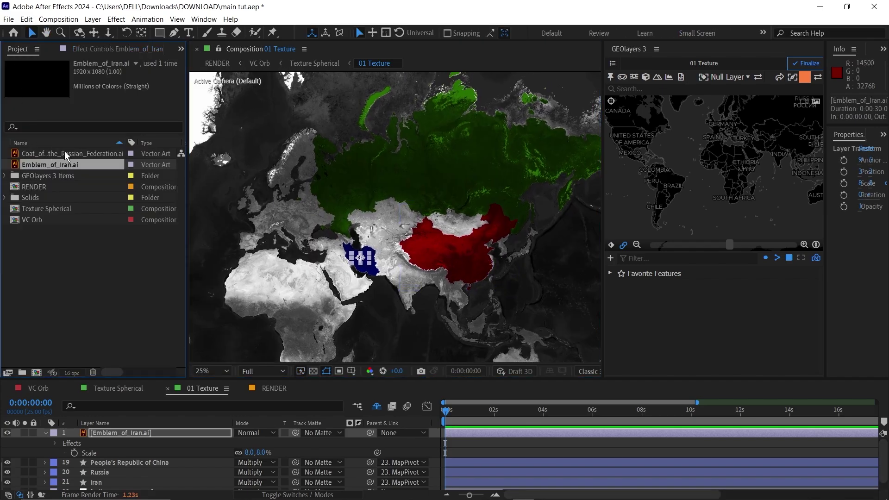
{"action": "left_click_drag", "start_coordinate": [65, 151], "coordinate": [151, 432]}
{"action": "key", "text": "s"}
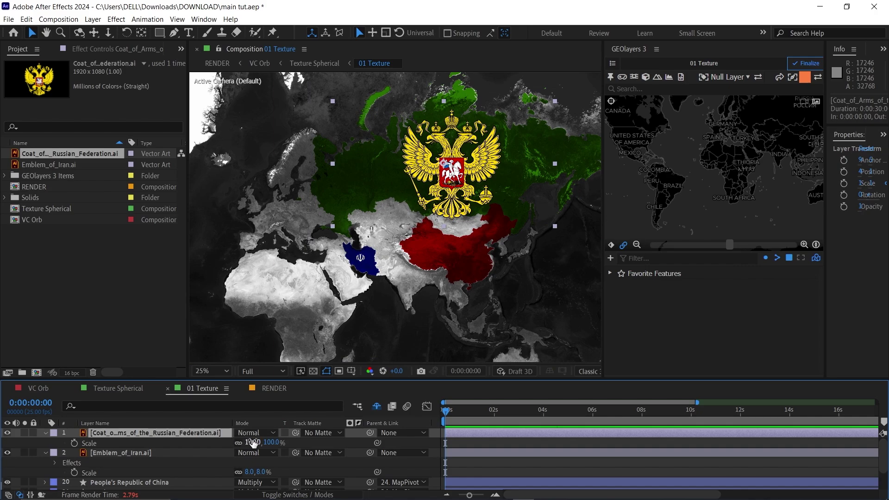
{"action": "left_click_drag", "start_coordinate": [253, 442], "coordinate": [232, 442]}
{"action": "key", "text": "ctrl+z"}
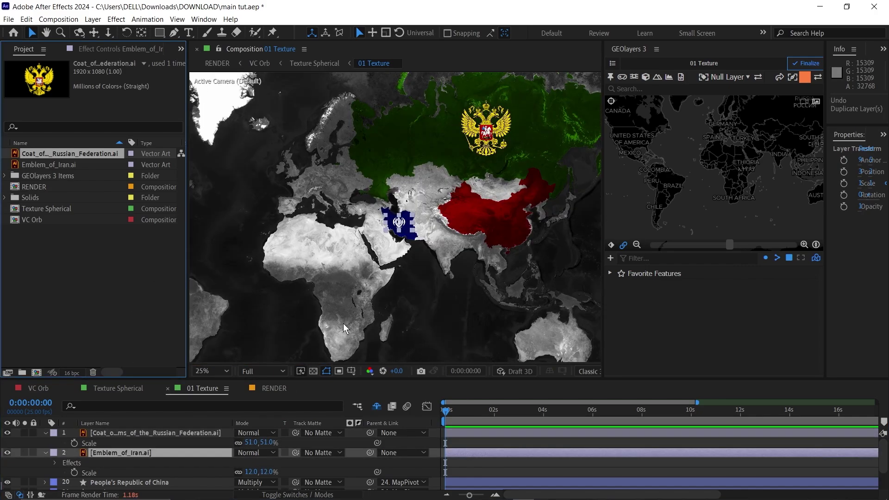
{"action": "key", "text": "period"}
{"action": "key", "text": "period"}
{"action": "key", "text": "period"}
{"action": "key", "text": "period"}
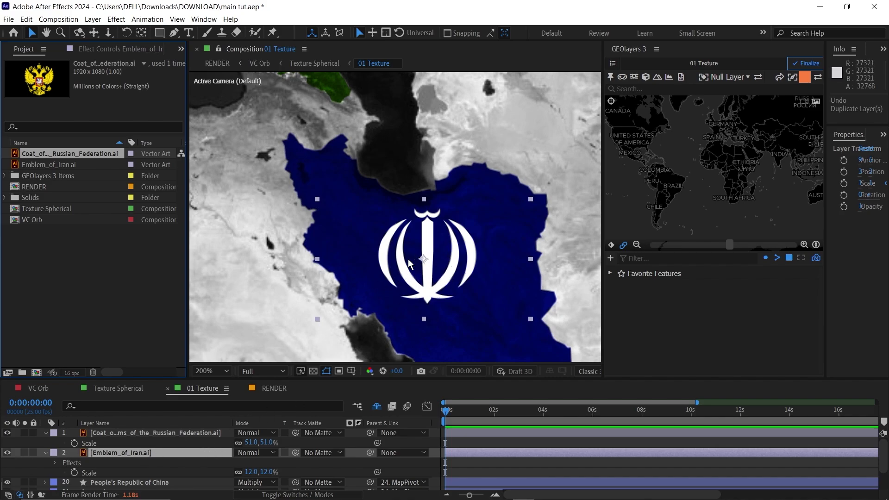
{"action": "scroll", "coordinate": [153, 463], "scroll_direction": "down", "scroll_amount": 2}
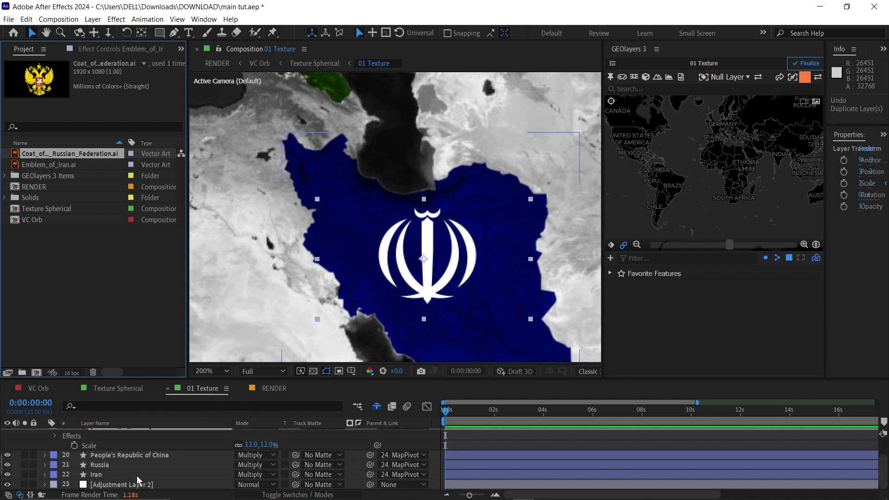
Step: Change Iran's fill to the softer blue 2D357F
{"action": "left_click", "coordinate": [137, 474]}
{"action": "left_click", "coordinate": [542, 33]}
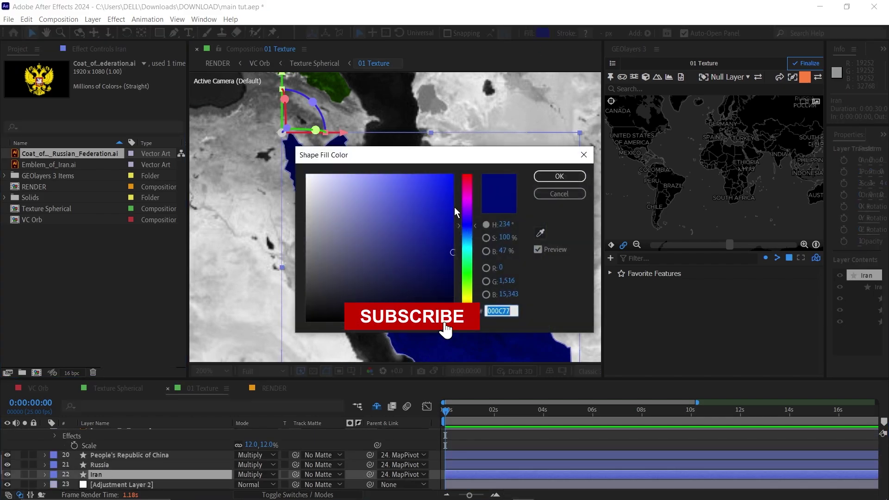
{"action": "left_click_drag", "start_coordinate": [435, 250], "coordinate": [407, 248]}
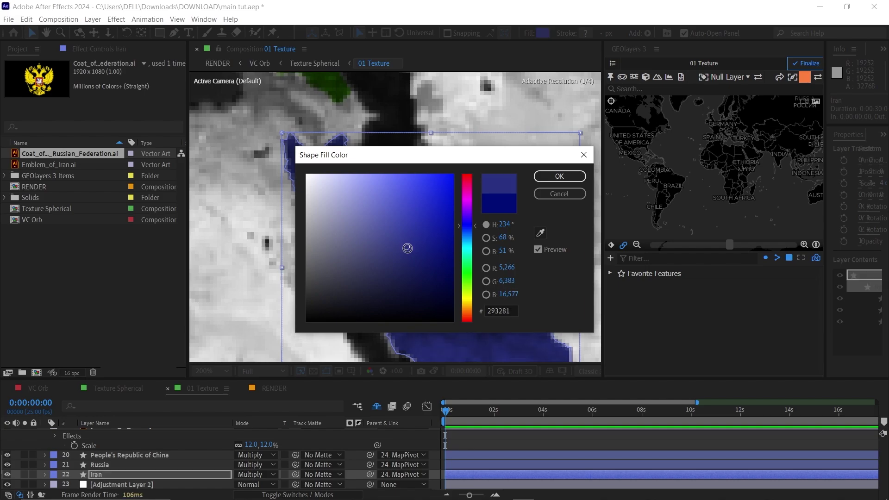
{"action": "left_click", "coordinate": [549, 179]}
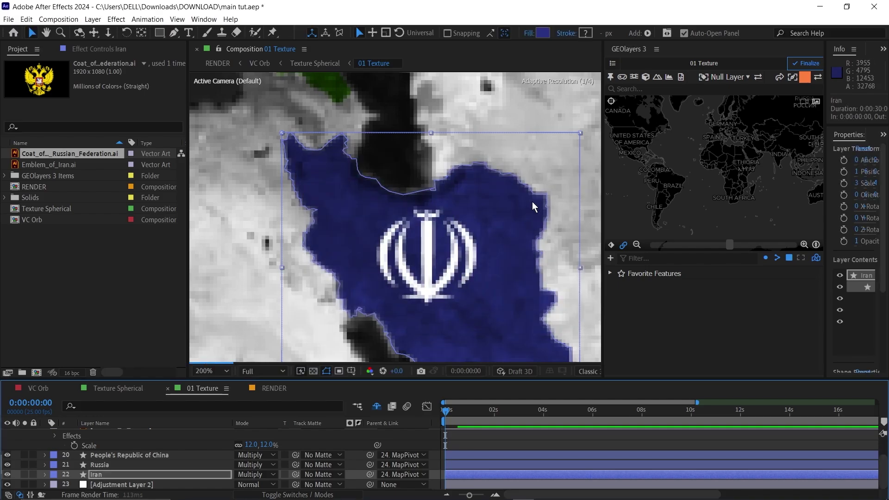
{"action": "left_click_drag", "start_coordinate": [408, 246], "coordinate": [400, 248]}
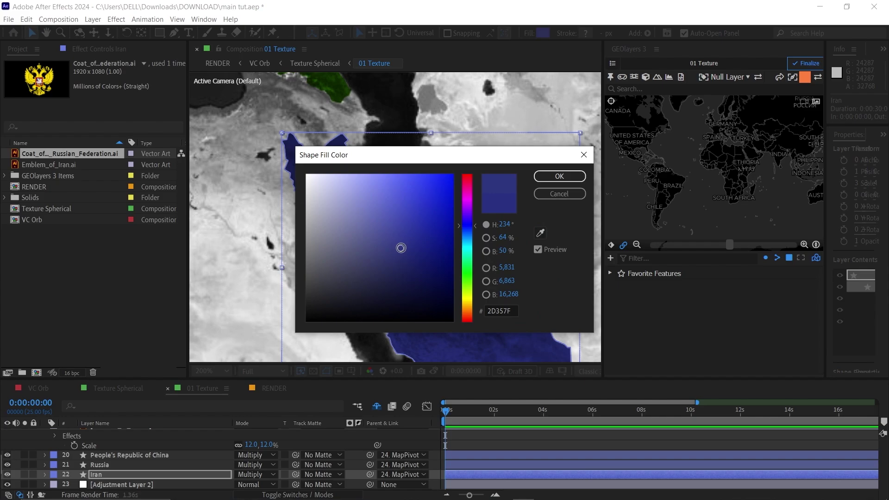
{"action": "key", "text": "Return"}
{"action": "scroll", "coordinate": [139, 475], "scroll_direction": "up", "scroll_amount": 3}
Step: Duplicate the Emblem_of_Iran.ai layer and select the lower copy
{"action": "left_click", "coordinate": [124, 453]}
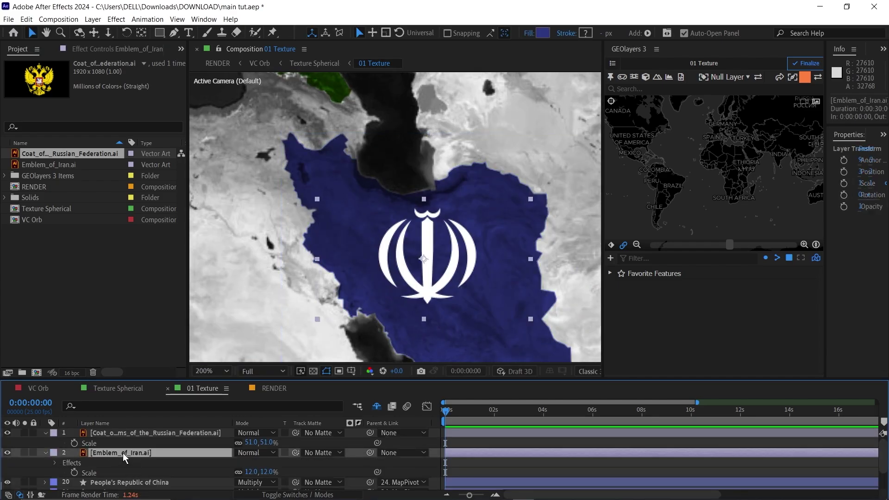
{"action": "key", "text": "ctrl+d"}
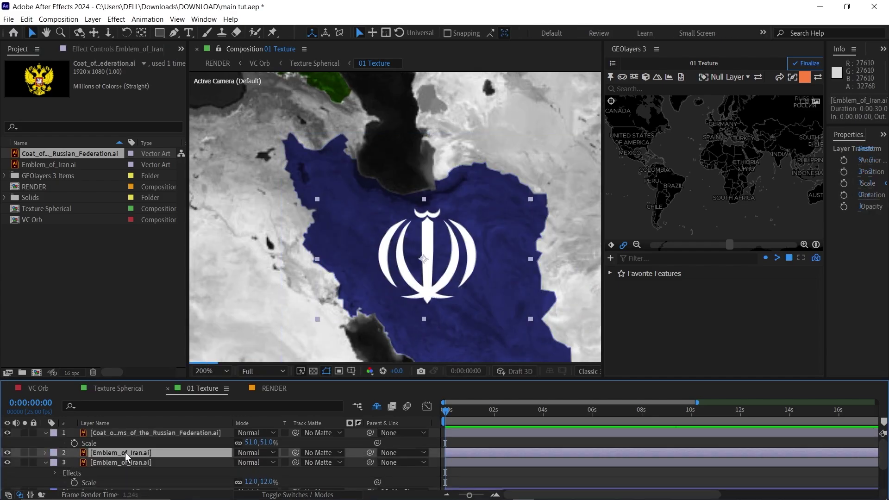
{"action": "left_click", "coordinate": [127, 463]}
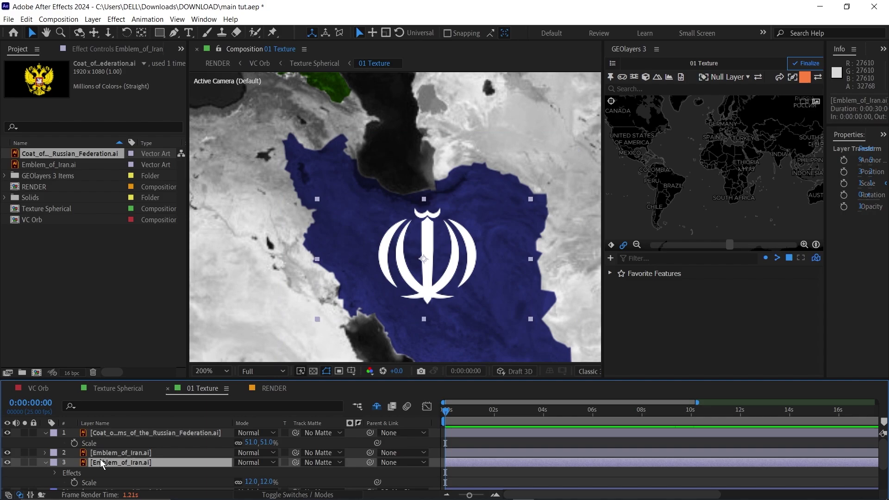
Step: Hide the upper emblem copy, then give the lower copy a shadow-only Drop Shadow without its Fill
{"action": "left_click", "coordinate": [7, 453]}
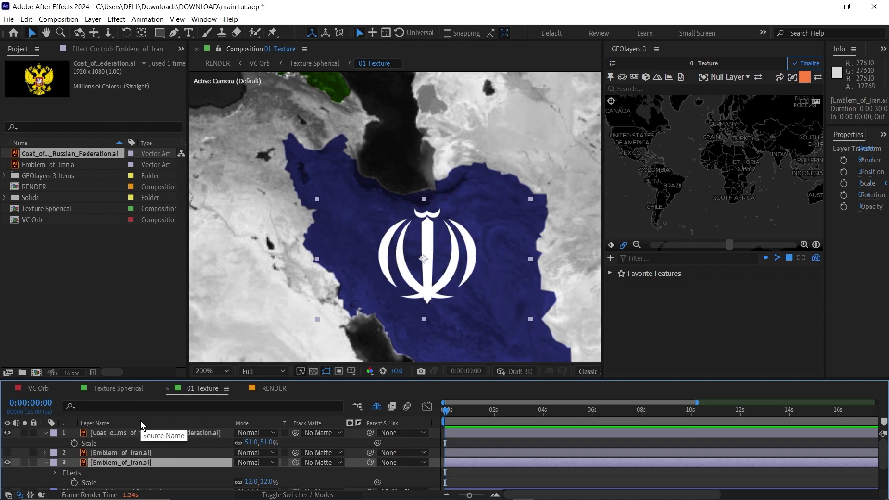
{"action": "key", "text": "ctrl+space"}
{"action": "type", "text": "drop"}
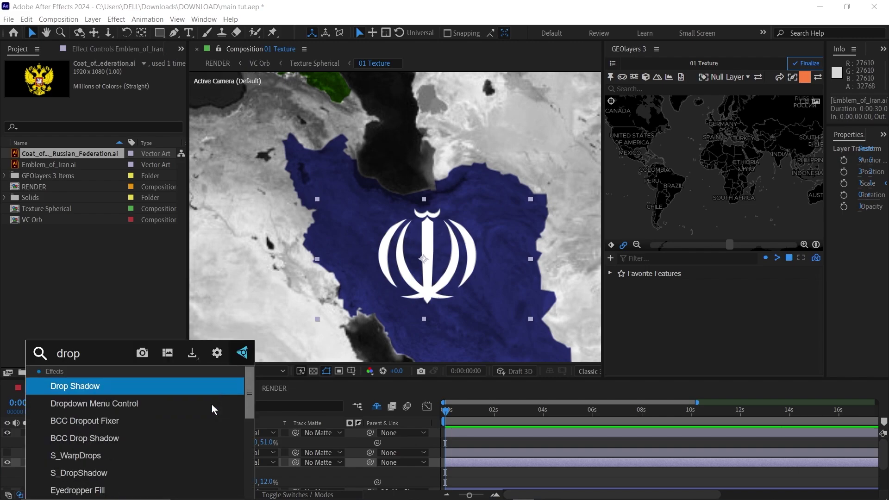
{"action": "key", "text": "Return"}
{"action": "left_click", "coordinate": [45, 73]}
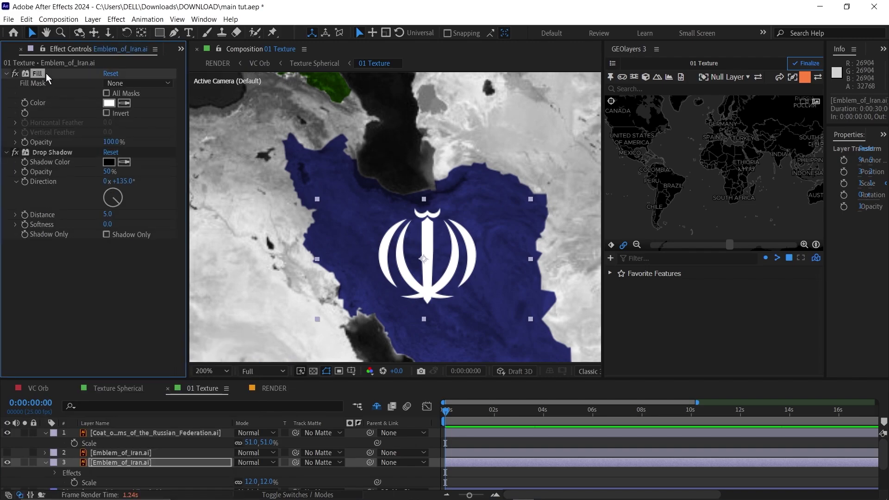
{"action": "key", "text": "Delete"}
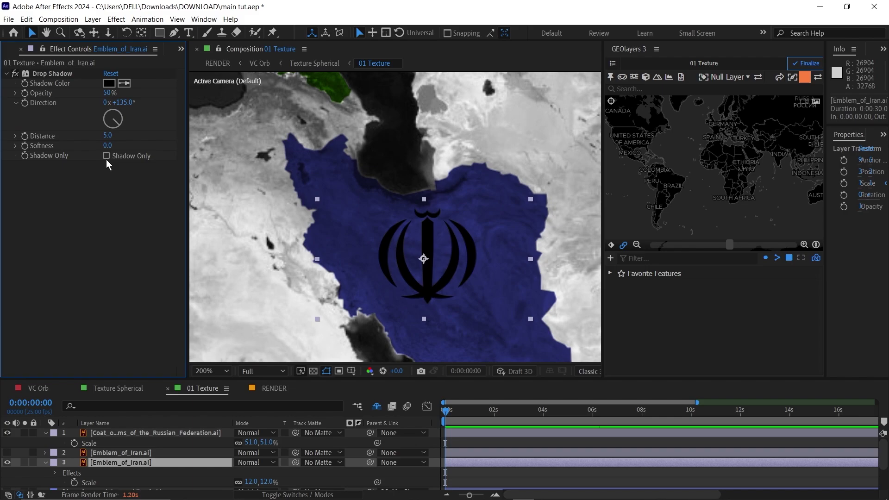
{"action": "left_click", "coordinate": [106, 156]}
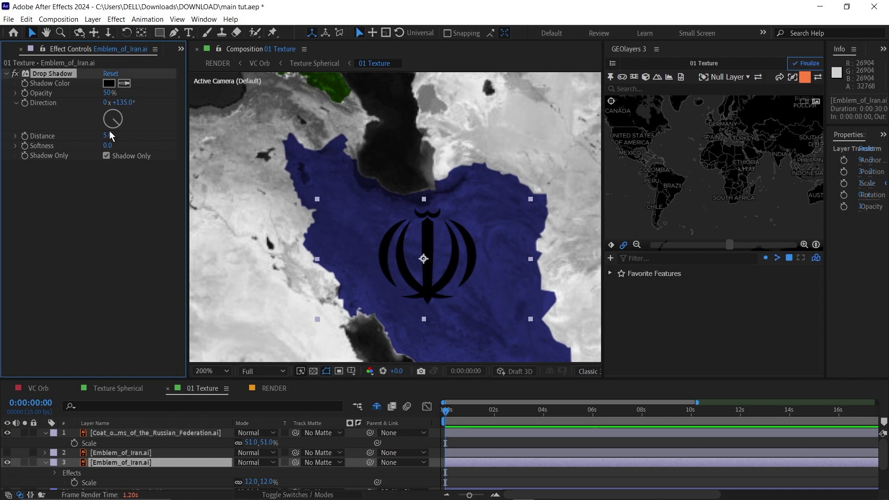
Step: Set the shadow to 65% opacity, 140° direction, distance 60 and softness 3
{"action": "left_click", "coordinate": [109, 93]}
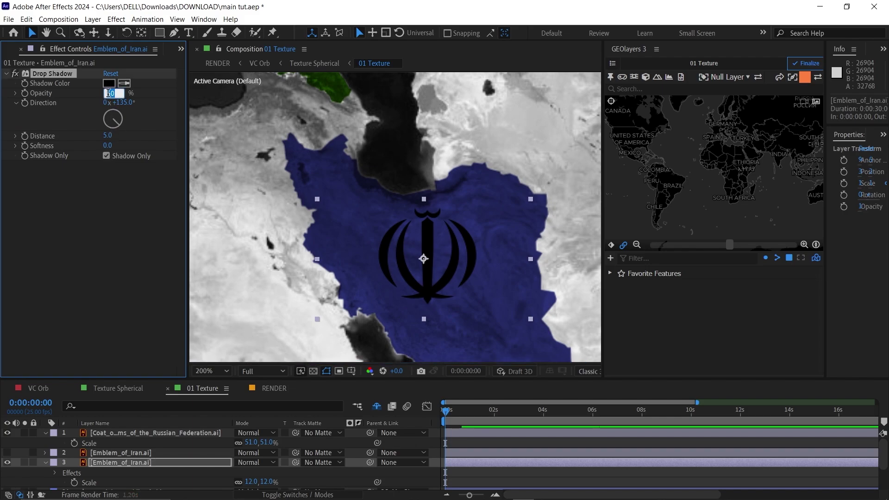
{"action": "type", "text": "65"}
{"action": "key", "text": "Caps_Lock"}
{"action": "left_click", "coordinate": [127, 101]}
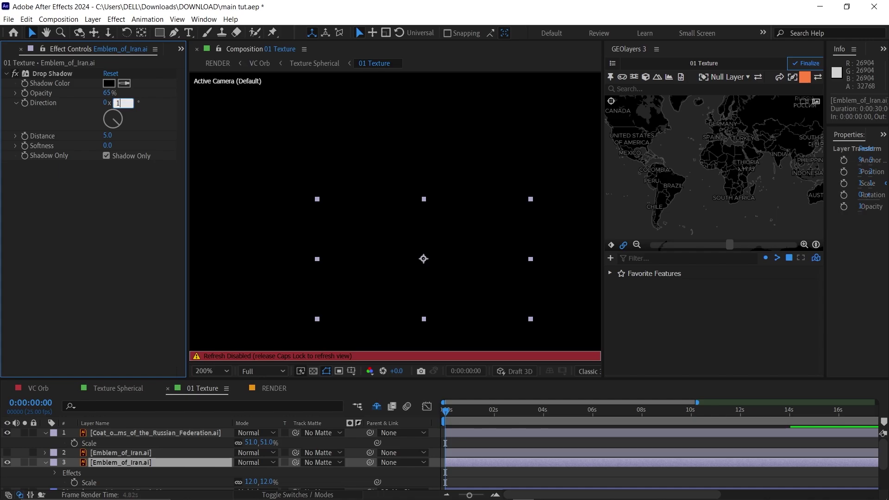
{"action": "left_click", "coordinate": [106, 135]}
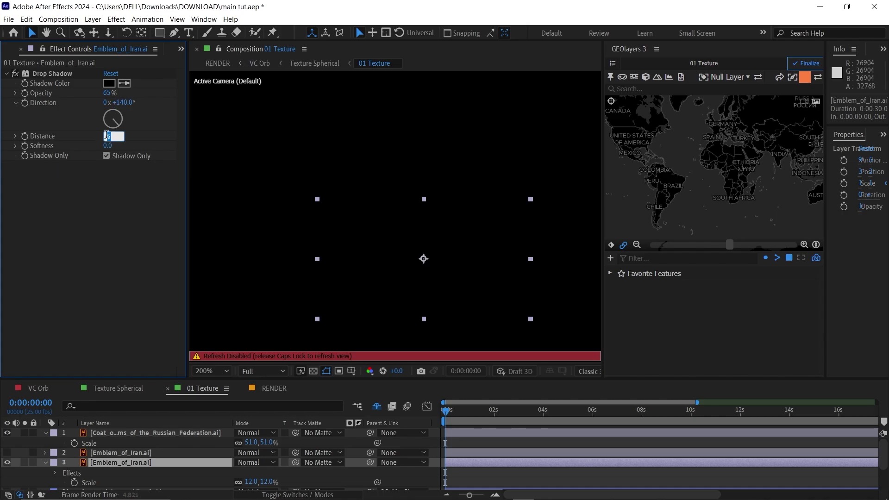
{"action": "type", "text": "60"}
{"action": "key", "text": "Return"}
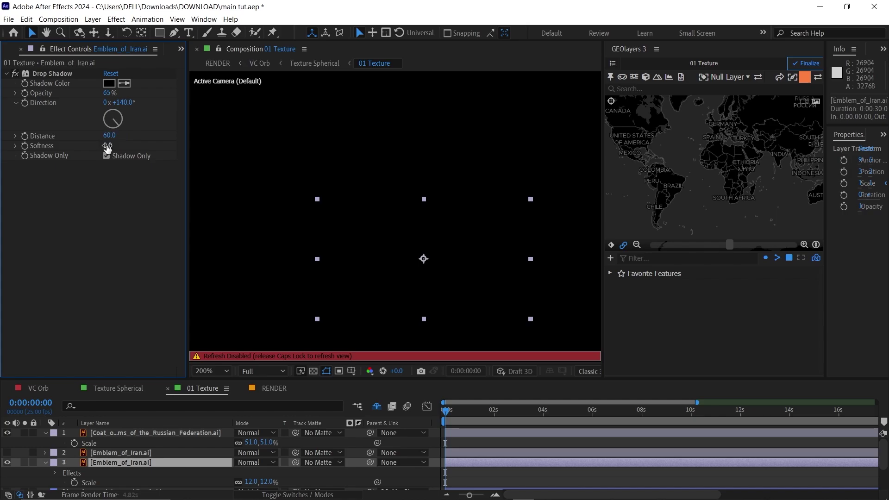
{"action": "left_click", "coordinate": [107, 145]}
{"action": "type", "text": "3"}
{"action": "key", "text": "Return"}
{"action": "key", "text": "Caps_Lock"}
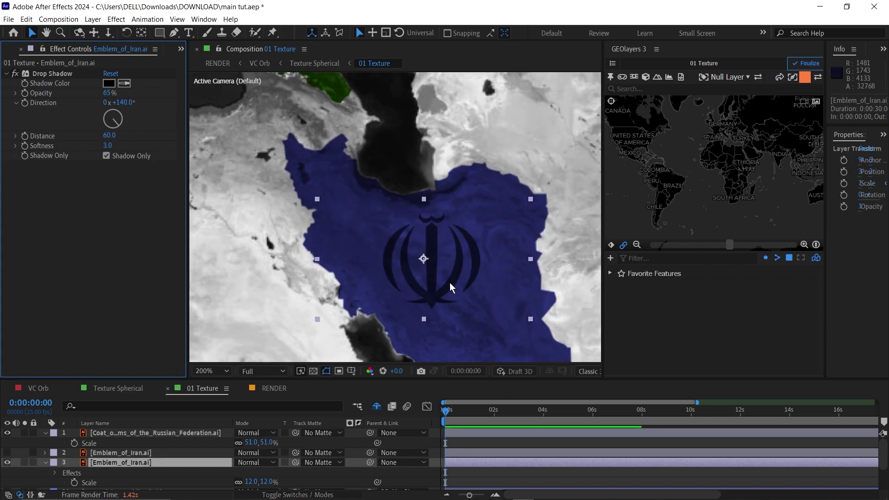
Step: Toggle the Iran emblem layers' visibility to compare the shadowed emblem
{"action": "left_click", "coordinate": [7, 454]}
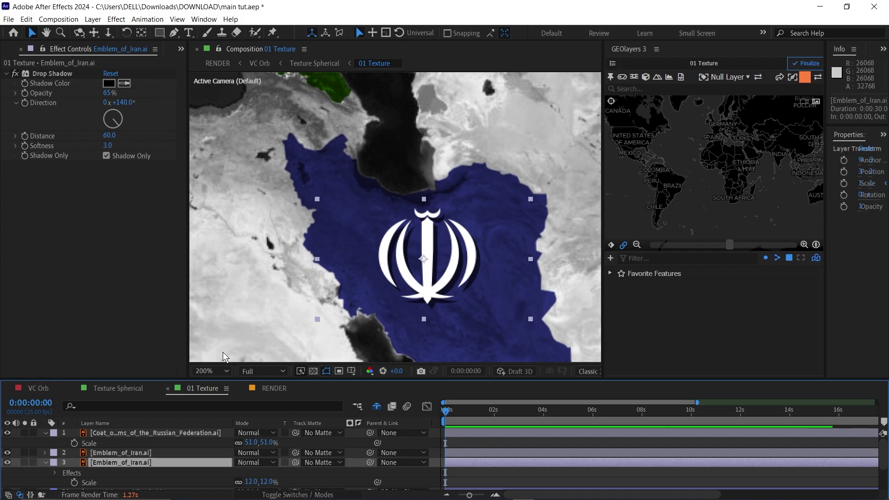
{"action": "left_click", "coordinate": [7, 462]}
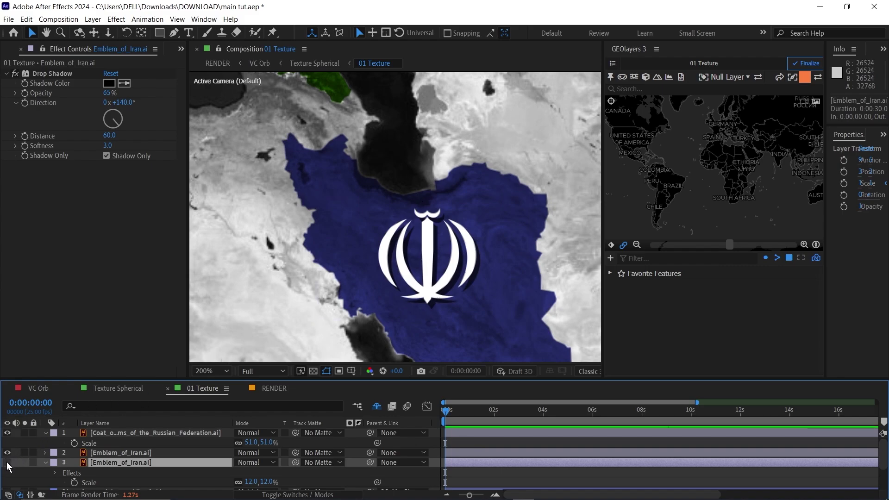
{"action": "left_click", "coordinate": [7, 462]}
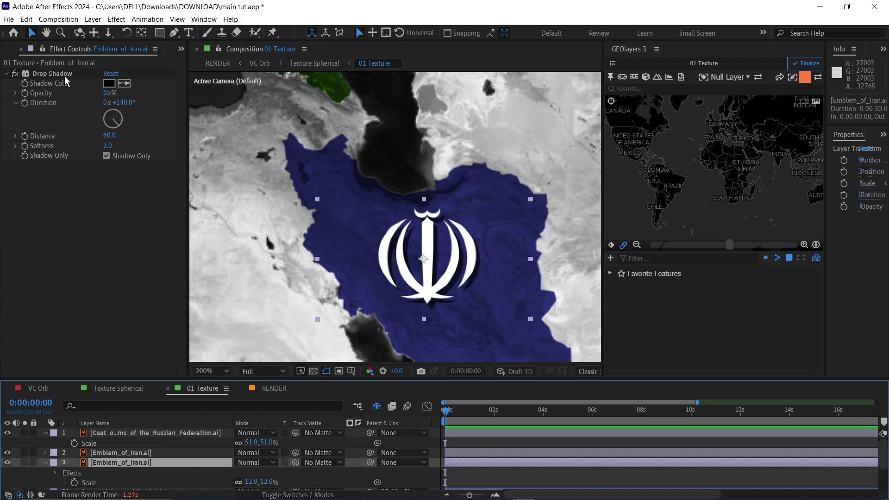
Step: Duplicate the Russian coat of arms layer and paste the Iran emblem's Drop Shadow onto the copy
{"action": "left_click", "coordinate": [134, 432]}
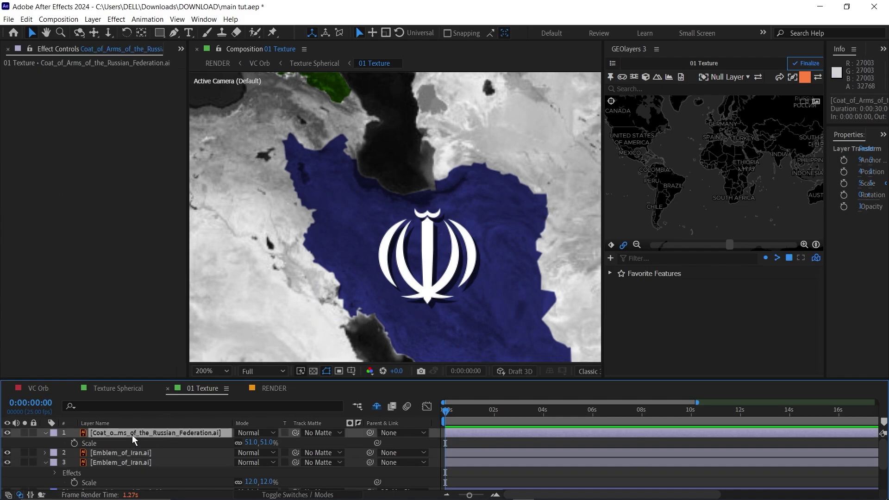
{"action": "key", "text": "ctrl+d"}
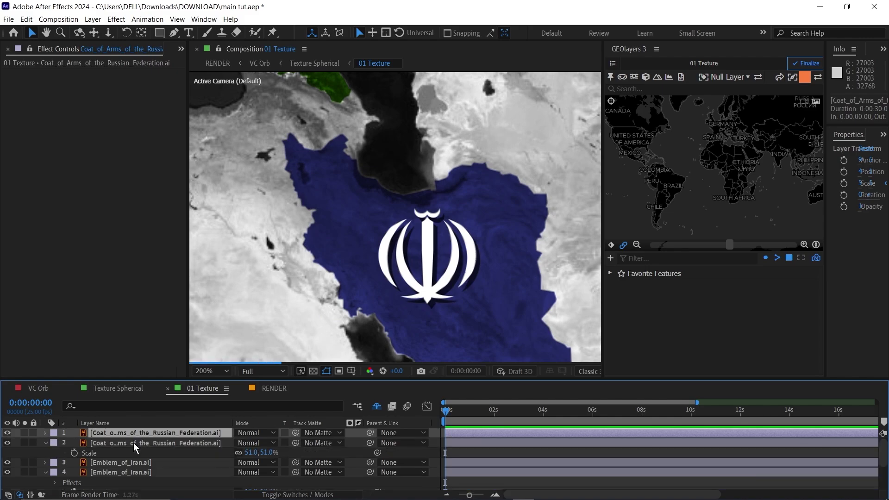
{"action": "left_click", "coordinate": [133, 443]}
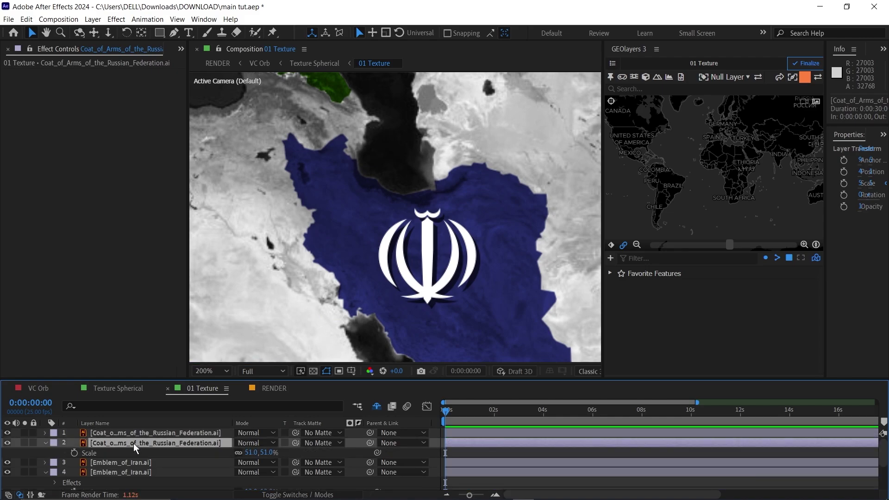
{"action": "left_click", "coordinate": [110, 470]}
{"action": "left_click", "coordinate": [72, 73]}
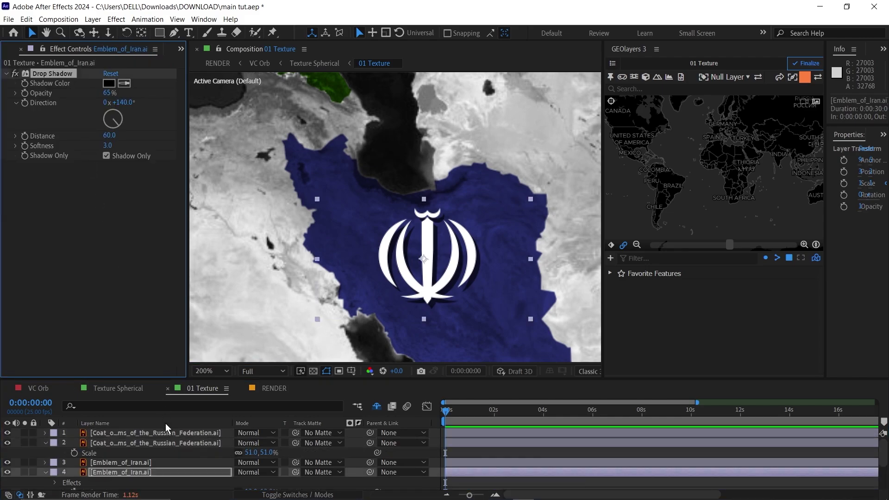
{"action": "left_click", "coordinate": [173, 443]}
{"action": "key", "text": "ctrl+v"}
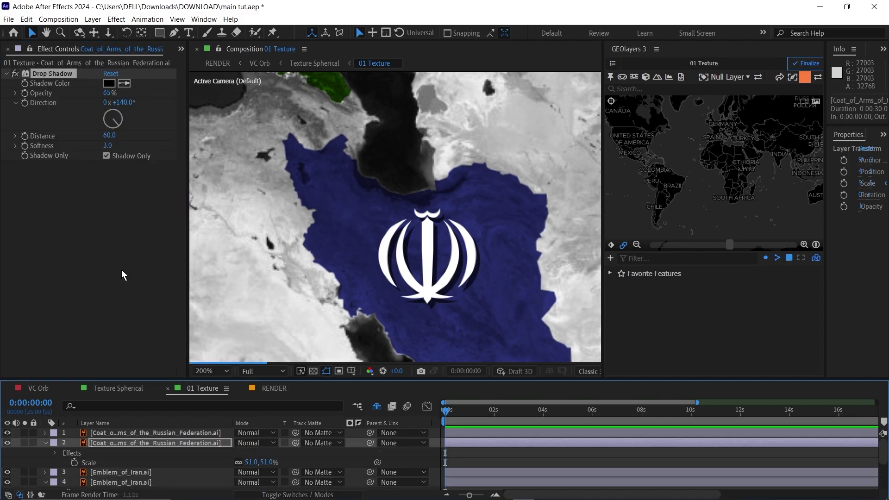
Step: Set the copy's shadow distance to 46 and direction to 132°
{"action": "scroll", "coordinate": [529, 200], "scroll_direction": "down", "scroll_amount": 2}
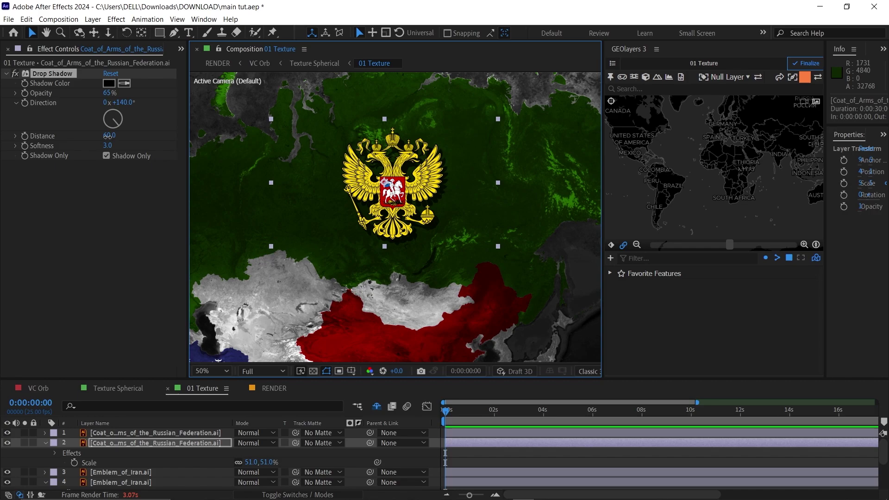
{"action": "left_click_drag", "start_coordinate": [108, 136], "coordinate": [102, 136]}
{"action": "left_click_drag", "start_coordinate": [126, 103], "coordinate": [121, 105]}
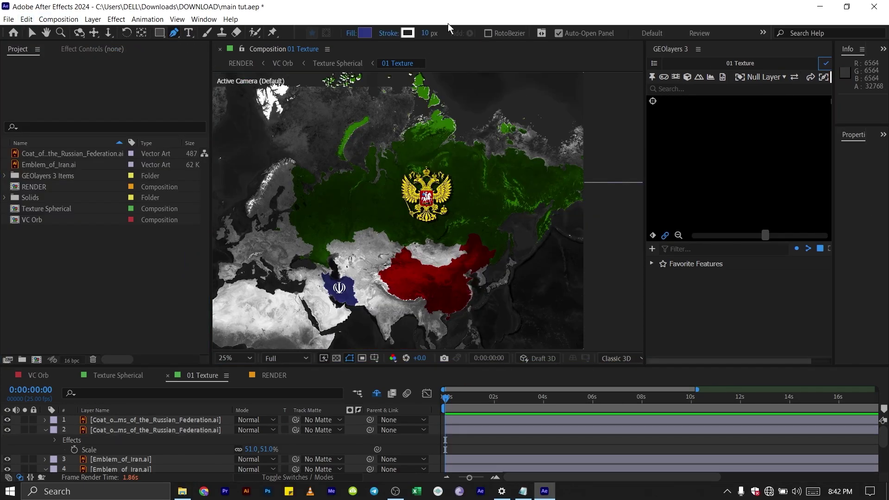
Step: Set new shapes to no fill with a 4 px stroke
{"action": "left_click", "coordinate": [350, 34]}
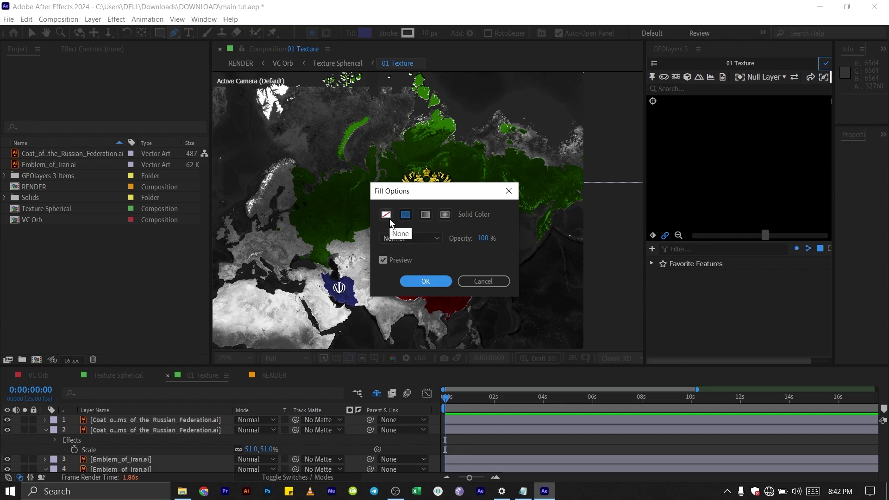
{"action": "left_click", "coordinate": [386, 214]}
{"action": "left_click", "coordinate": [425, 282]}
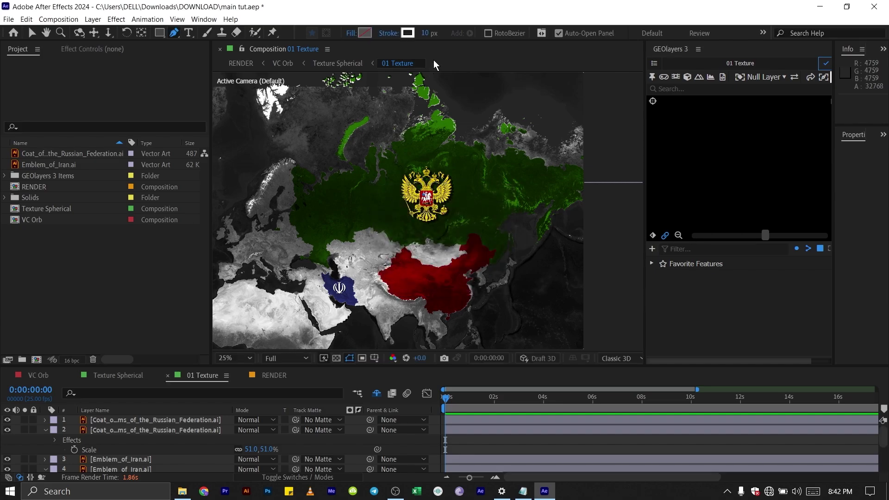
{"action": "left_click", "coordinate": [427, 34]}
{"action": "left_click", "coordinate": [120, 459]}
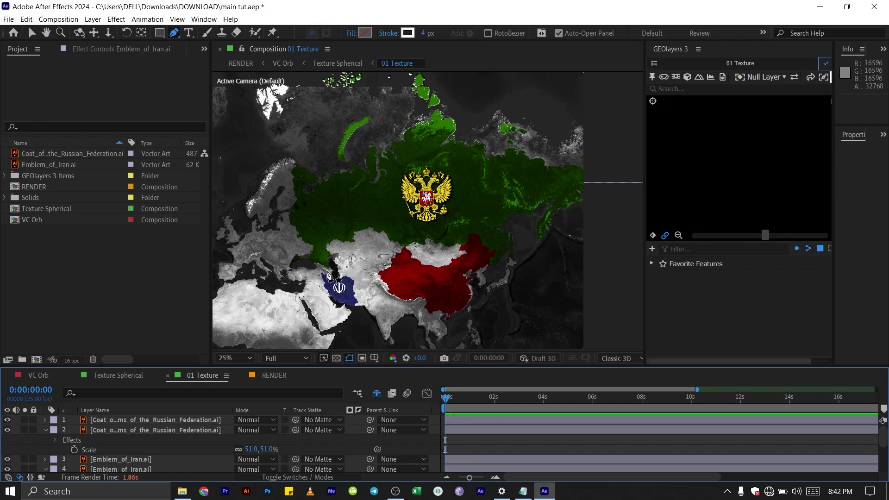
Step: Draw a curved Pen path from the Iran emblem up to the Russian coat of arms
{"action": "scroll", "coordinate": [330, 276], "scroll_direction": "up", "scroll_amount": 3}
{"action": "scroll", "coordinate": [339, 287], "scroll_direction": "down", "scroll_amount": 1}
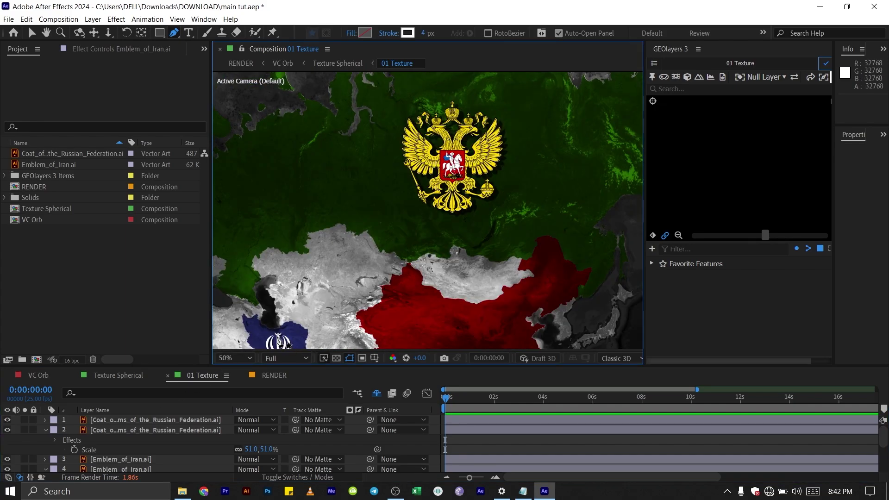
{"action": "left_click", "coordinate": [290, 343]}
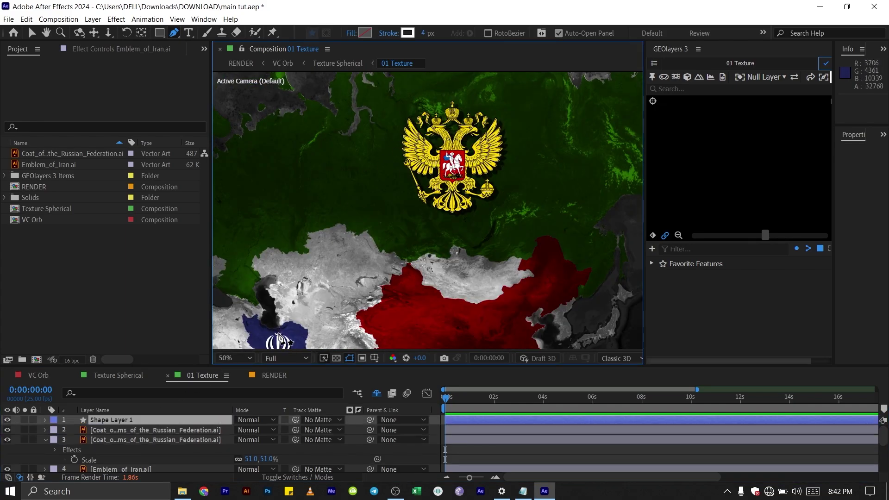
{"action": "left_click", "coordinate": [278, 333]}
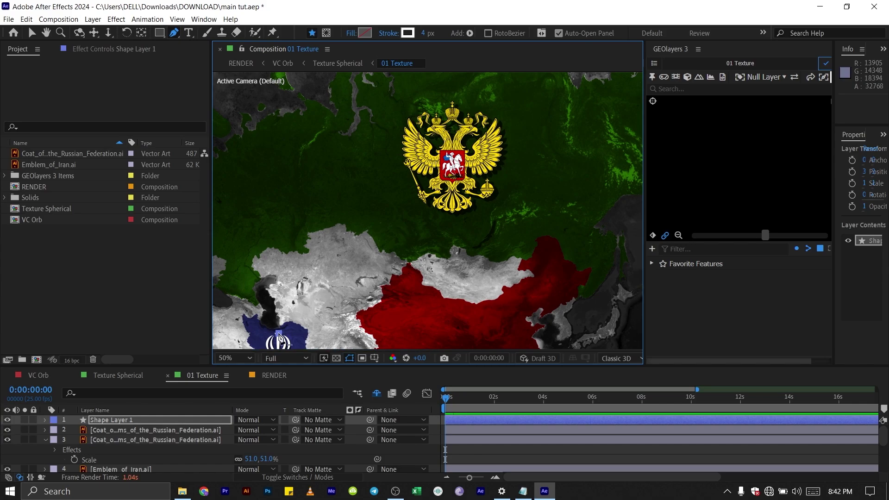
{"action": "left_click_drag", "start_coordinate": [280, 337], "coordinate": [295, 324]}
{"action": "left_click_drag", "start_coordinate": [351, 237], "coordinate": [356, 196]}
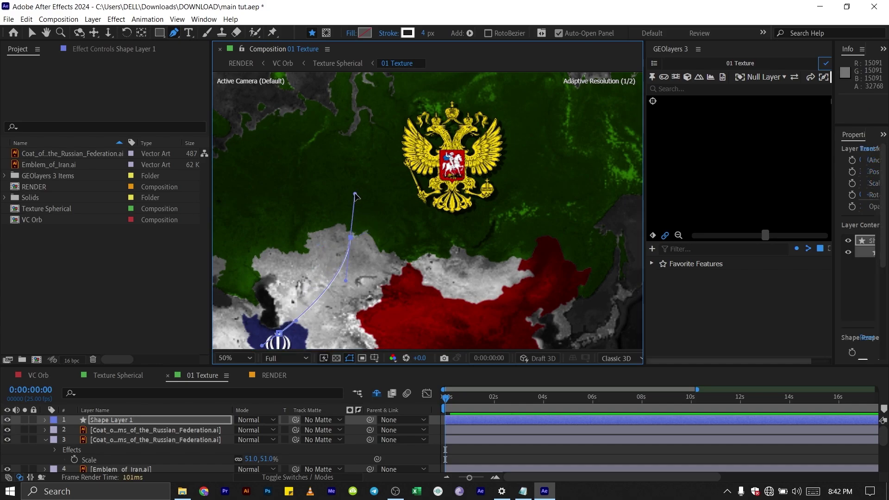
{"action": "left_click_drag", "start_coordinate": [414, 127], "coordinate": [450, 134]}
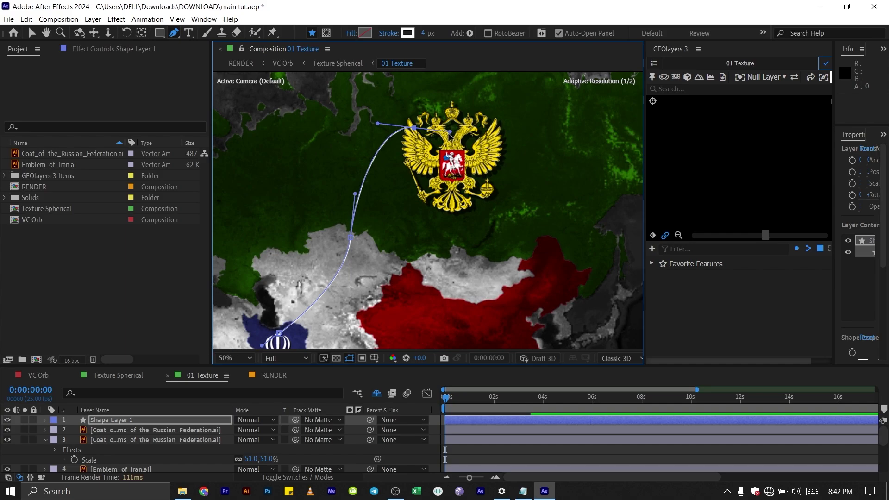
Step: Rename the shape layer to 'IRAN TO RUSSIA'
{"action": "left_click", "coordinate": [109, 418]}
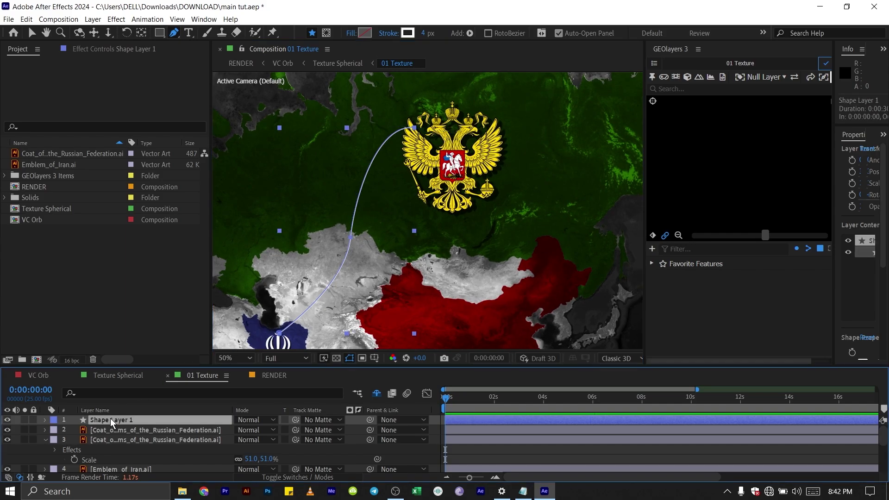
{"action": "key", "text": "Return"}
{"action": "type", "text": "IRAN TO R"}
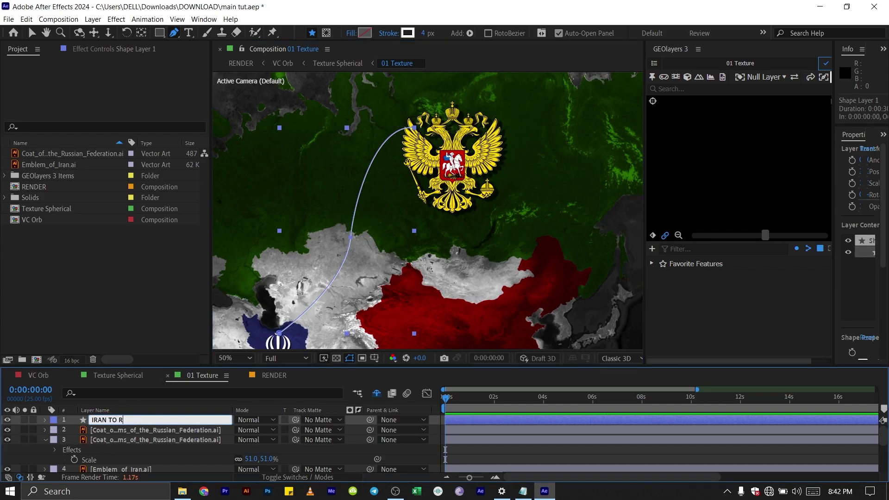
{"action": "type", "text": "USSIA"}
{"action": "key", "text": "Return"}
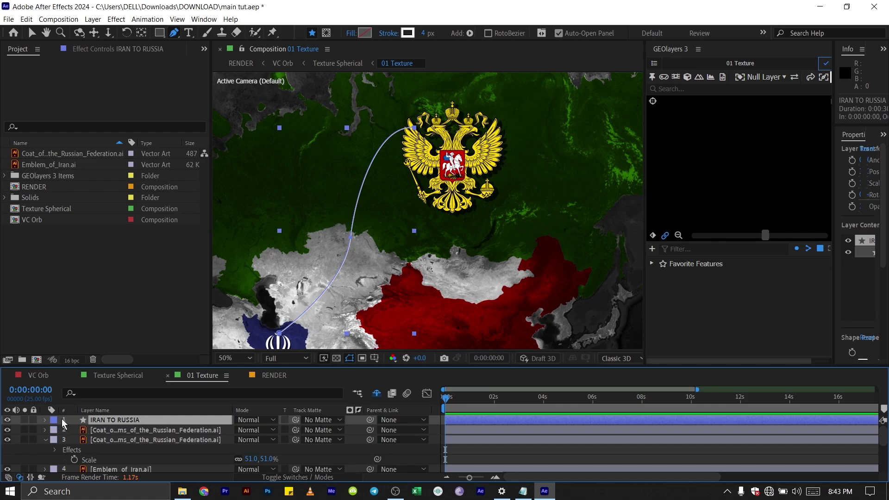
Step: Duplicate Shape 1 into Shape 2, hide Shape 1, and reshape Shape 2's arc top point
{"action": "left_click", "coordinate": [42, 419]}
{"action": "left_click", "coordinate": [56, 430]}
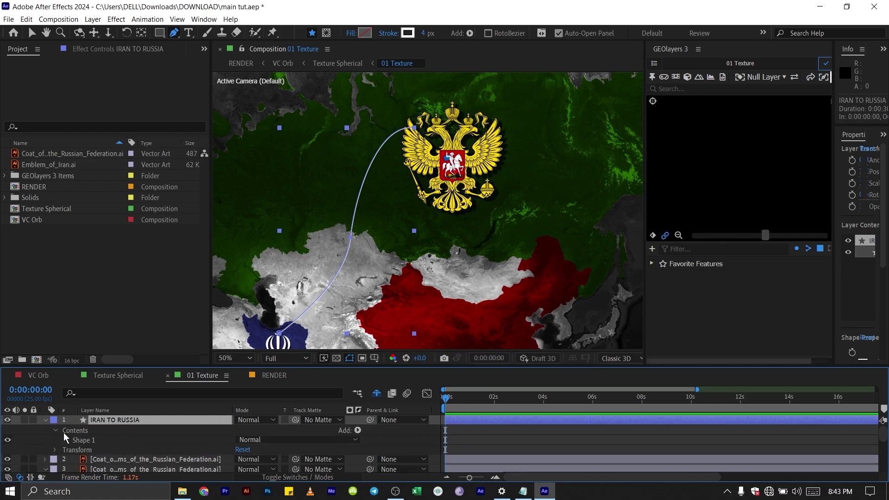
{"action": "left_click", "coordinate": [98, 439]}
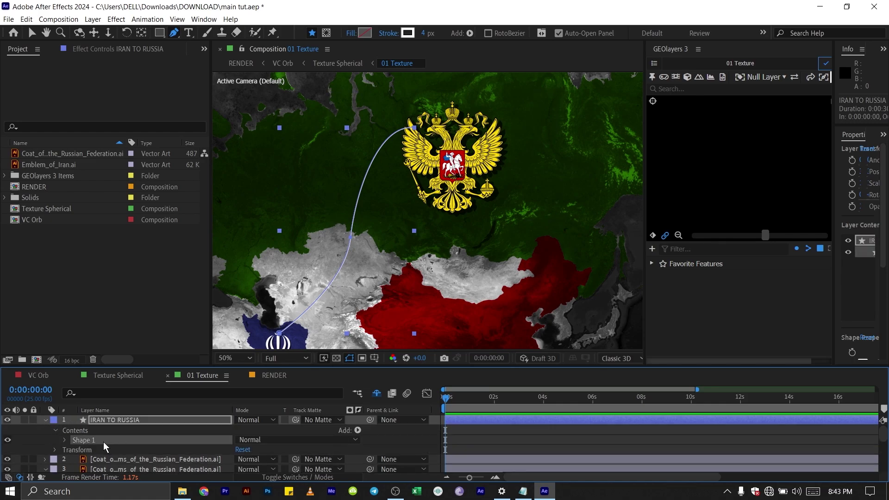
{"action": "key", "text": "ctrl+d"}
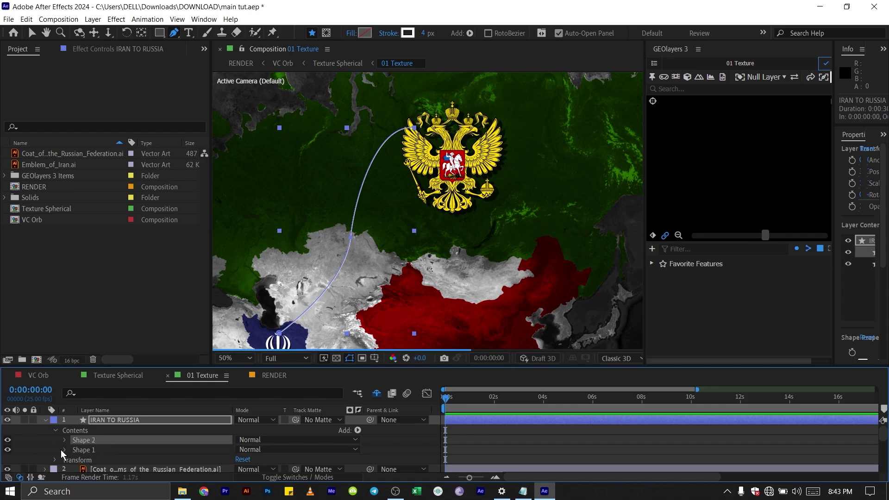
{"action": "left_click", "coordinate": [7, 449]}
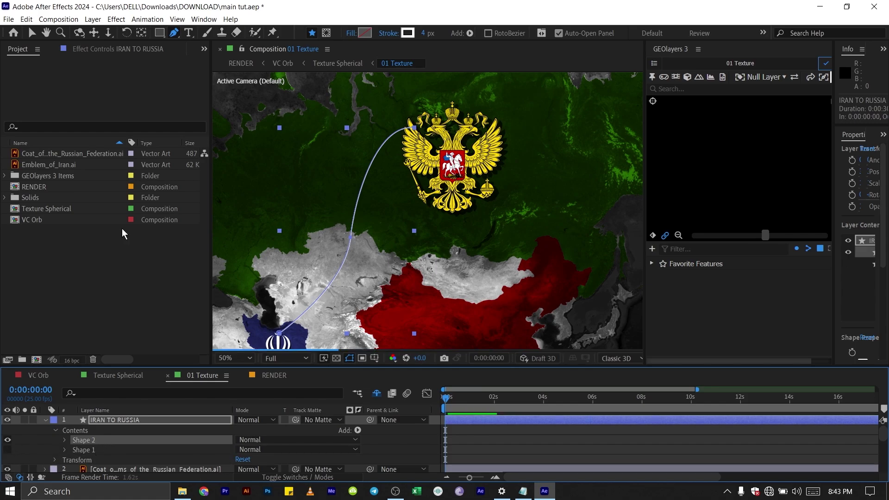
{"action": "key", "text": "v"}
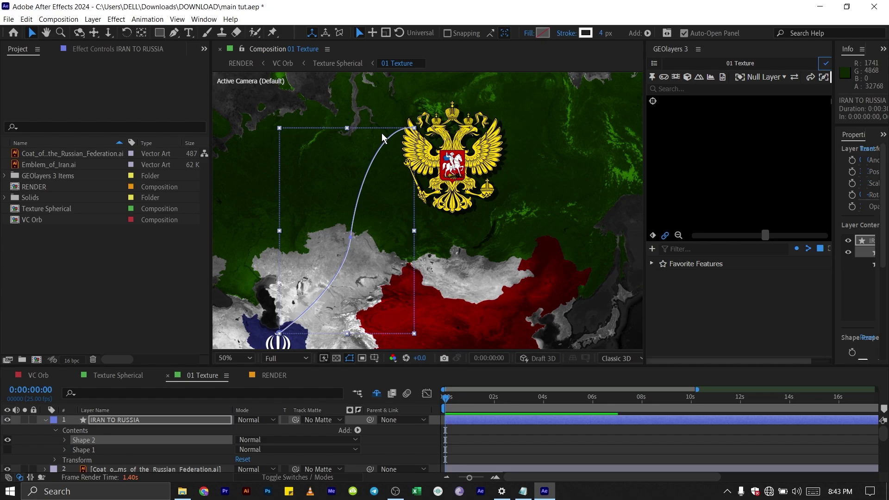
{"action": "left_click", "coordinate": [65, 441]}
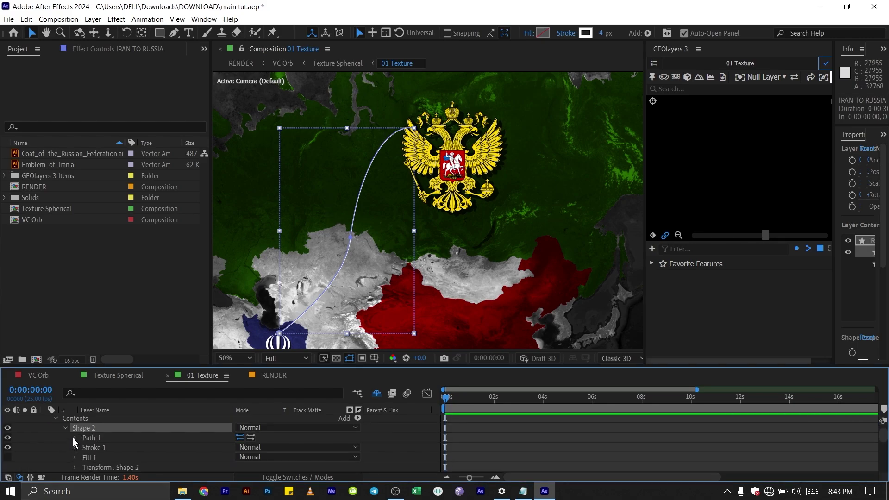
{"action": "left_click", "coordinate": [75, 438]}
{"action": "left_click", "coordinate": [125, 448]}
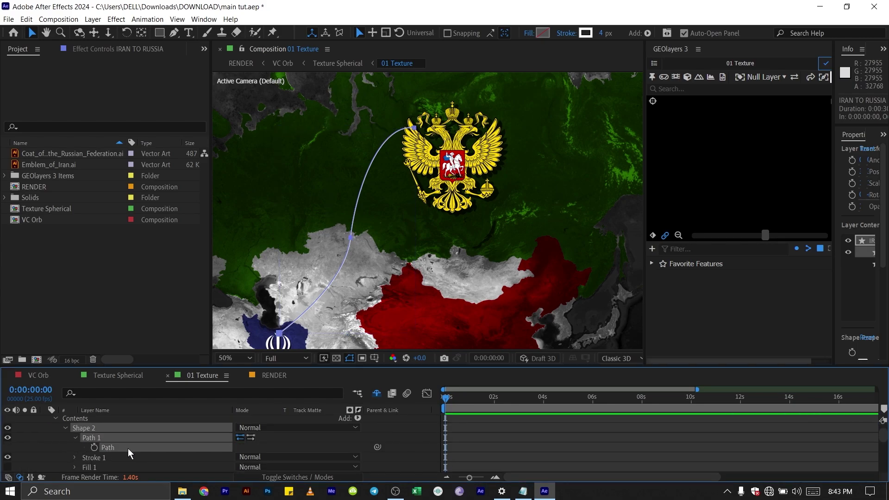
{"action": "left_click_drag", "start_coordinate": [403, 96], "coordinate": [429, 159]}
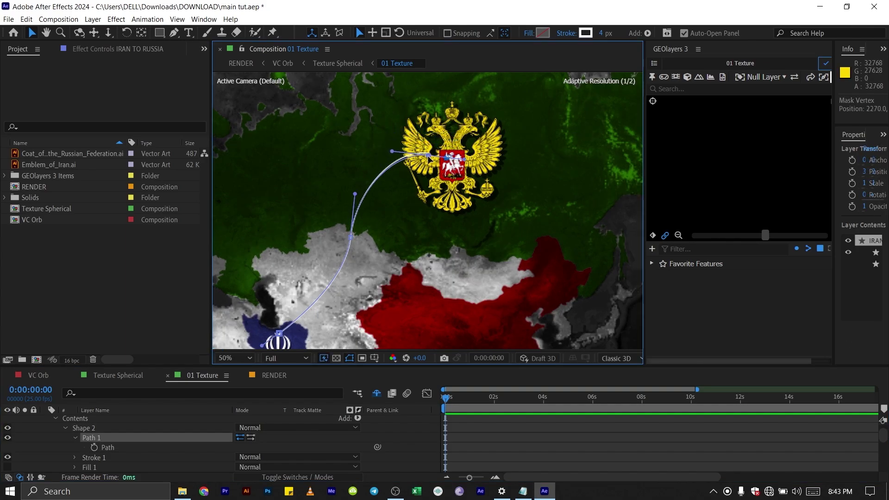
{"action": "left_click", "coordinate": [65, 428]}
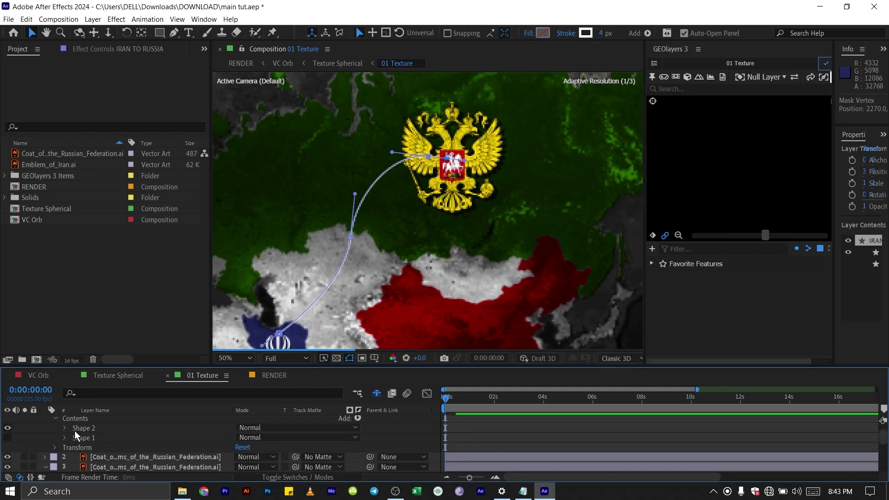
Step: Duplicate Shape 2 into a reshaped Shape 3 arc and make Shape 1 visible again
{"action": "left_click", "coordinate": [99, 427]}
{"action": "key", "text": "ctrl+d"}
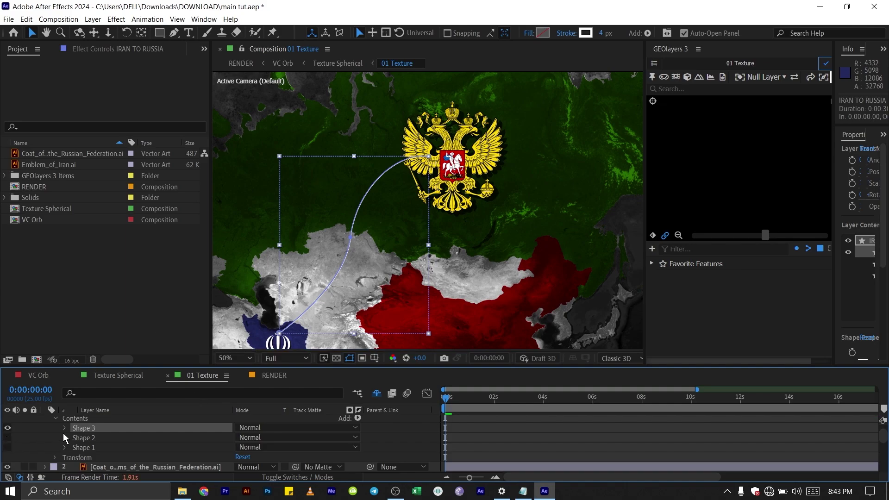
{"action": "left_click", "coordinate": [64, 428]}
{"action": "left_click", "coordinate": [75, 437]}
{"action": "left_click", "coordinate": [107, 447]}
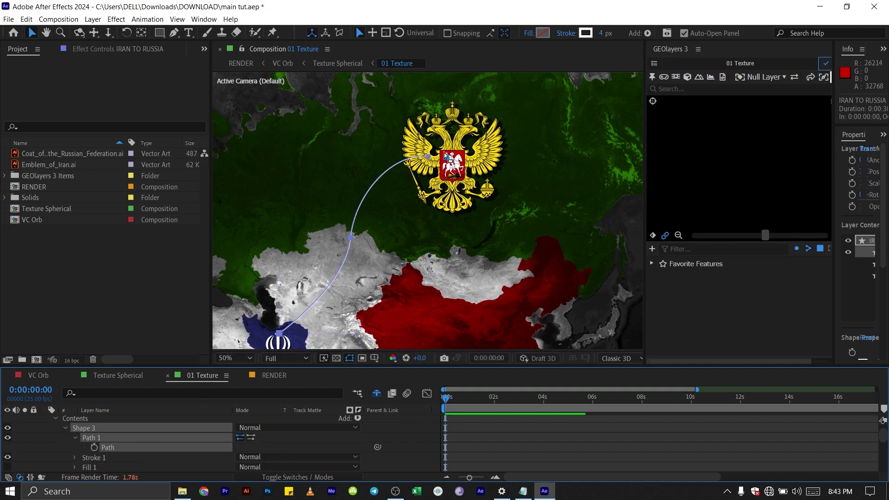
{"action": "left_click", "coordinate": [64, 427]}
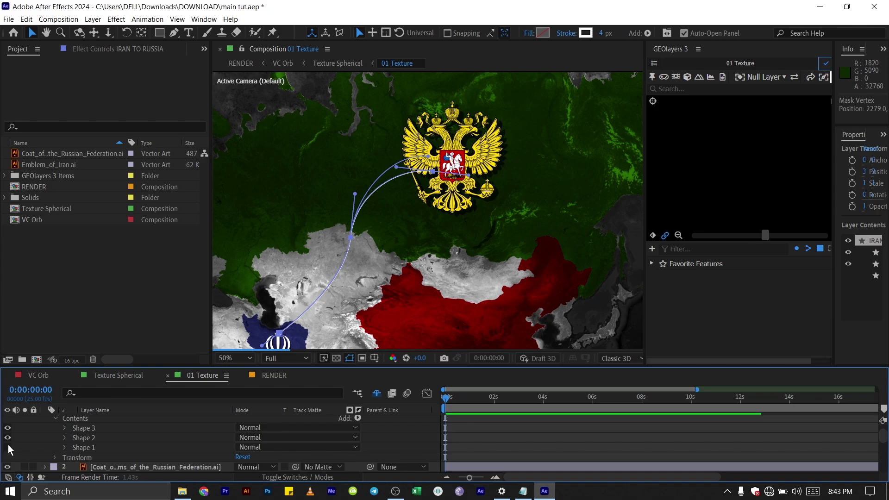
{"action": "left_click", "coordinate": [7, 447]}
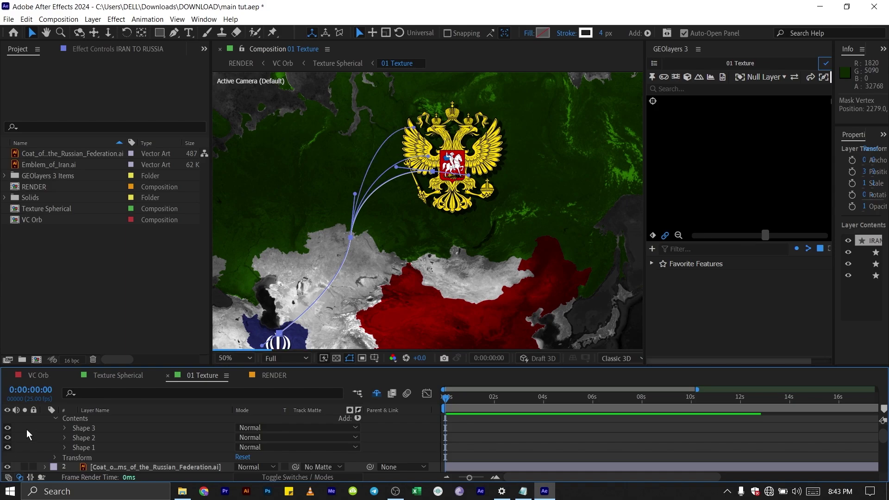
Step: Enlarge the timeline and move IRAN TO RUSSIA below the Iran emblem and coat of arms layers
{"action": "left_click", "coordinate": [428, 153]}
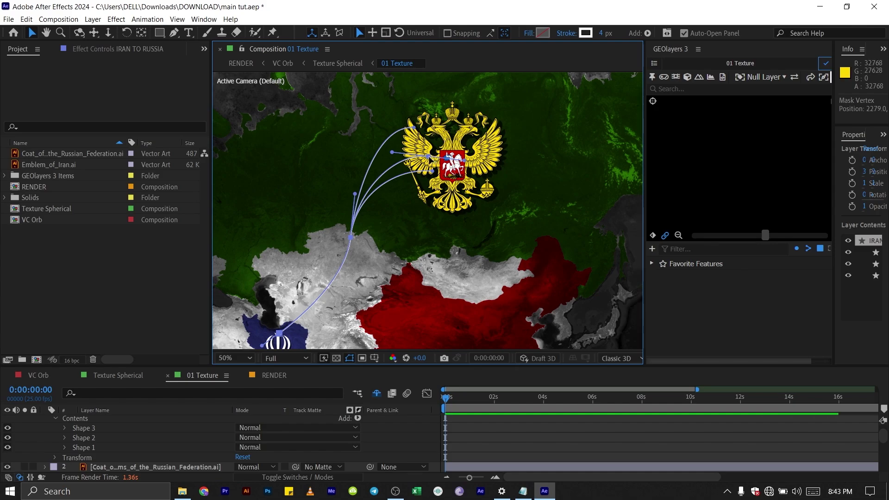
{"action": "left_click", "coordinate": [198, 392]}
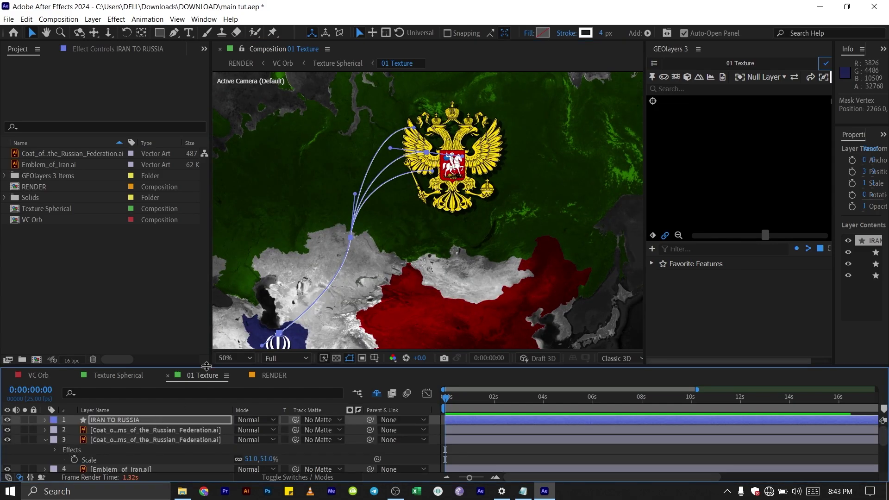
{"action": "left_click_drag", "start_coordinate": [206, 366], "coordinate": [206, 334]}
{"action": "left_click_drag", "start_coordinate": [102, 391], "coordinate": [113, 452]}
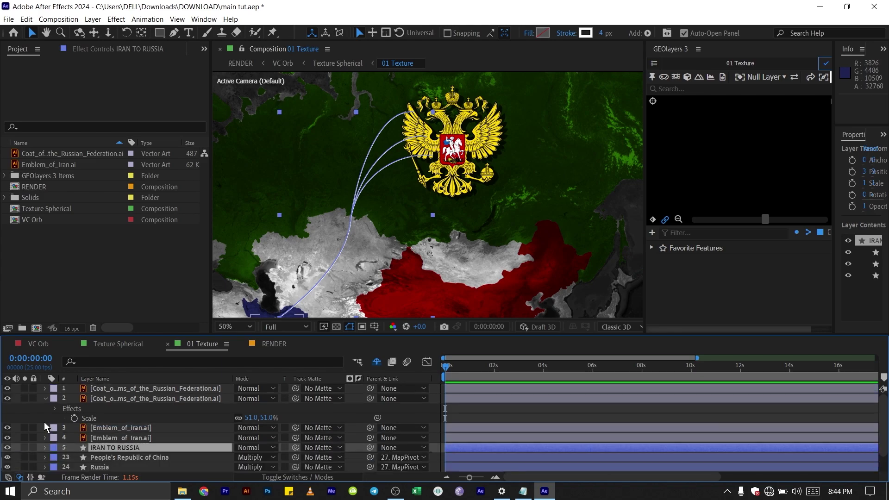
{"action": "left_click", "coordinate": [45, 399]}
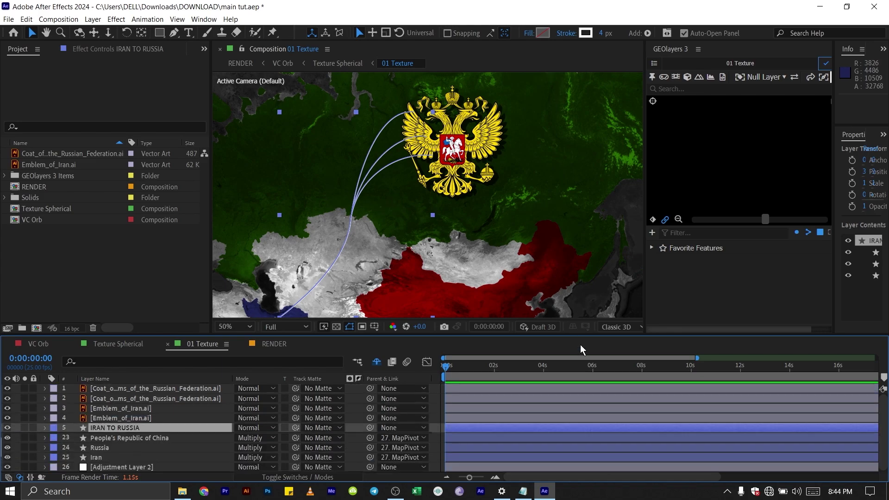
{"action": "key", "text": "ctrl+Up"}
{"action": "key", "text": "ctrl+Up"}
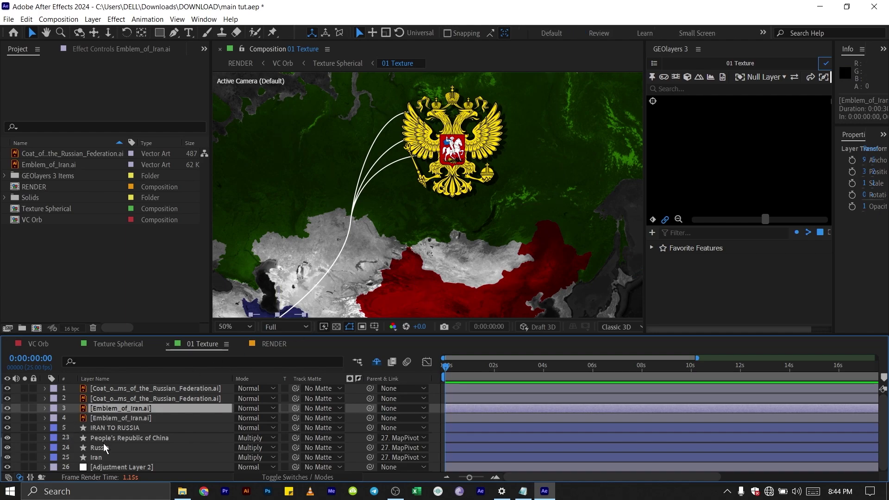
{"action": "left_click", "coordinate": [149, 427]}
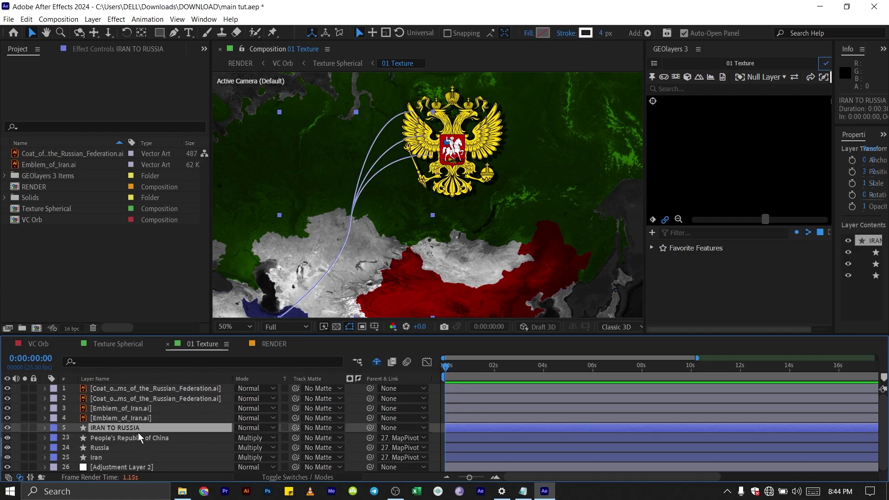
Step: Add Trim Paths to the IRAN TO RUSSIA layer's contents
{"action": "left_click", "coordinate": [45, 427]}
{"action": "left_click", "coordinate": [358, 427]}
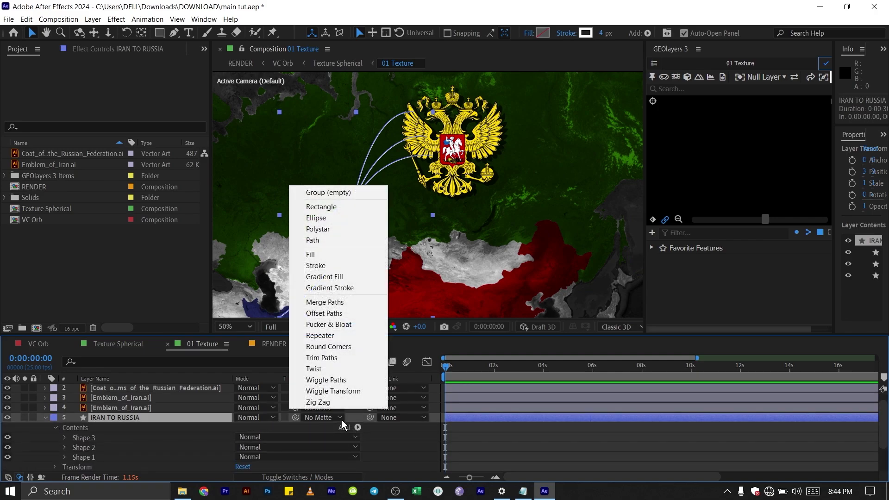
{"action": "left_click", "coordinate": [321, 358]}
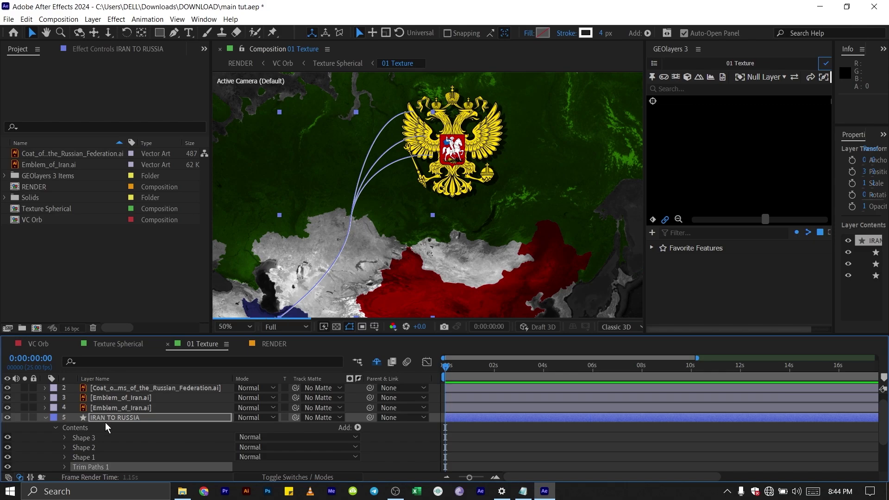
{"action": "left_click", "coordinate": [65, 467]}
{"action": "scroll", "coordinate": [106, 460], "scroll_direction": "down", "scroll_amount": 3}
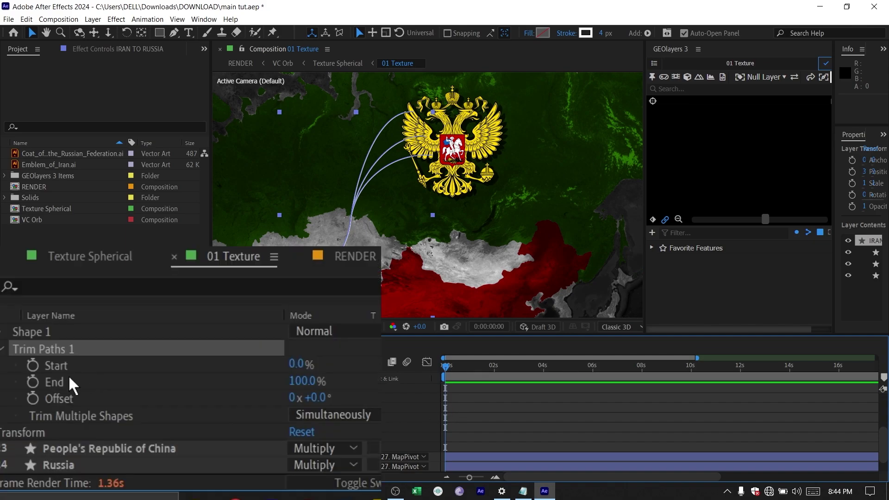
Step: Keyframe Trim Paths End from 0% at the start to 100% at 0:00:02:02
{"action": "left_click", "coordinate": [84, 418]}
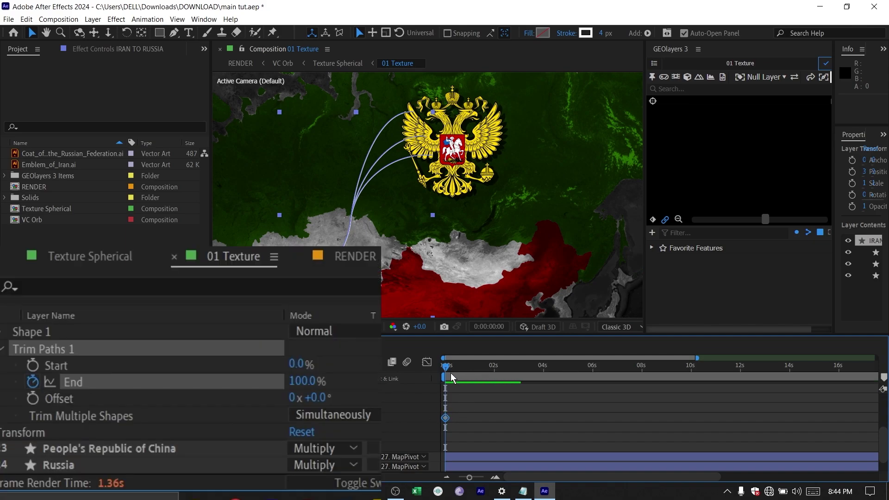
{"action": "left_click_drag", "start_coordinate": [446, 366], "coordinate": [498, 374]}
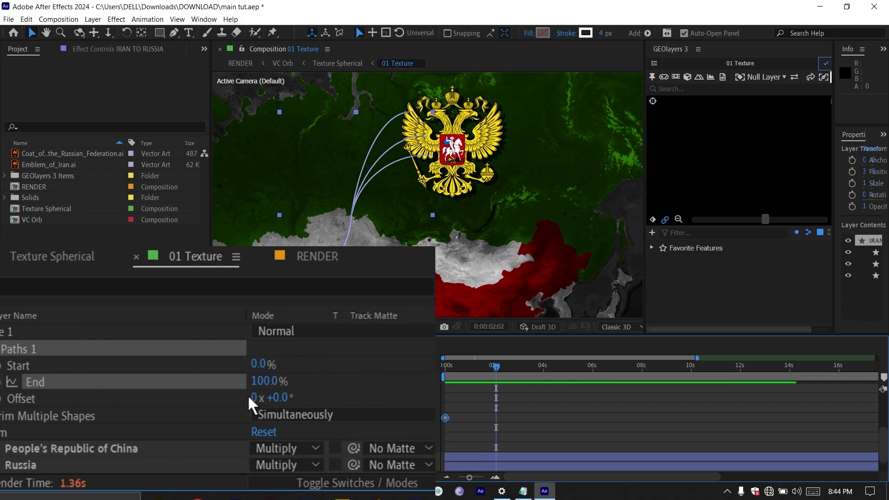
{"action": "left_click_drag", "start_coordinate": [446, 419], "coordinate": [496, 418]}
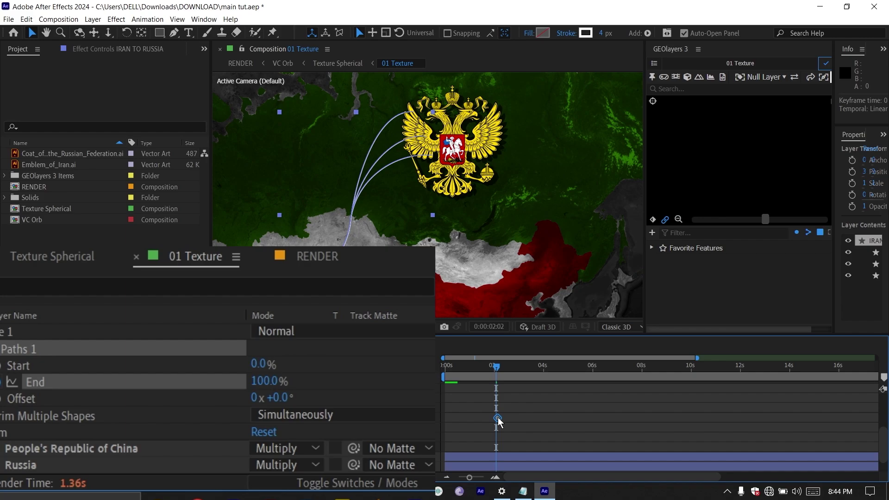
{"action": "left_click_drag", "start_coordinate": [496, 366], "coordinate": [444, 365]}
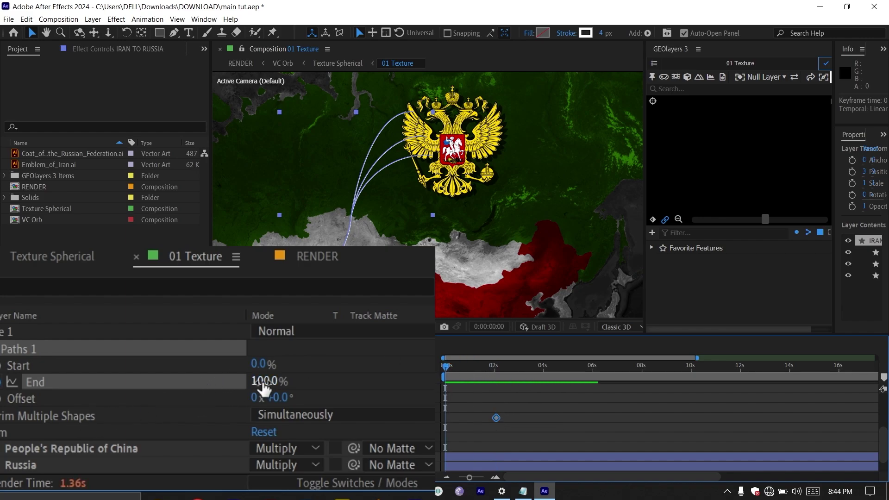
{"action": "left_click_drag", "start_coordinate": [264, 380], "coordinate": [160, 398]}
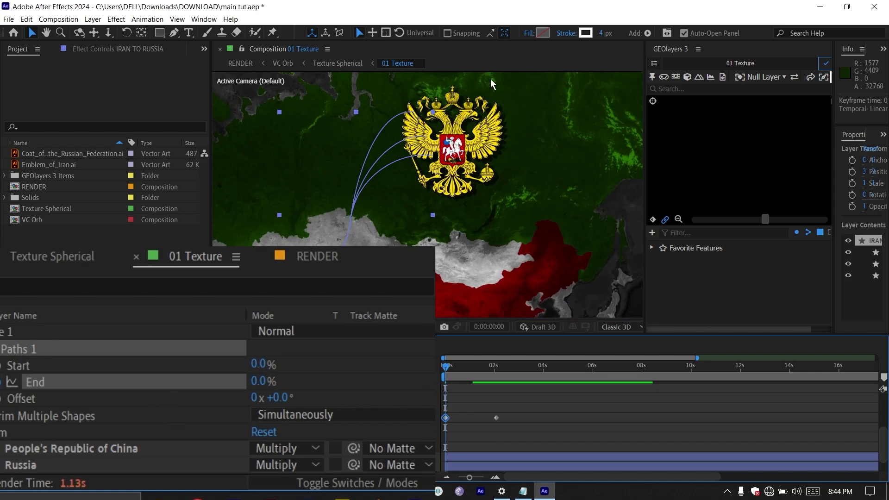
{"action": "scroll", "coordinate": [172, 378], "scroll_direction": "up", "scroll_amount": 2}
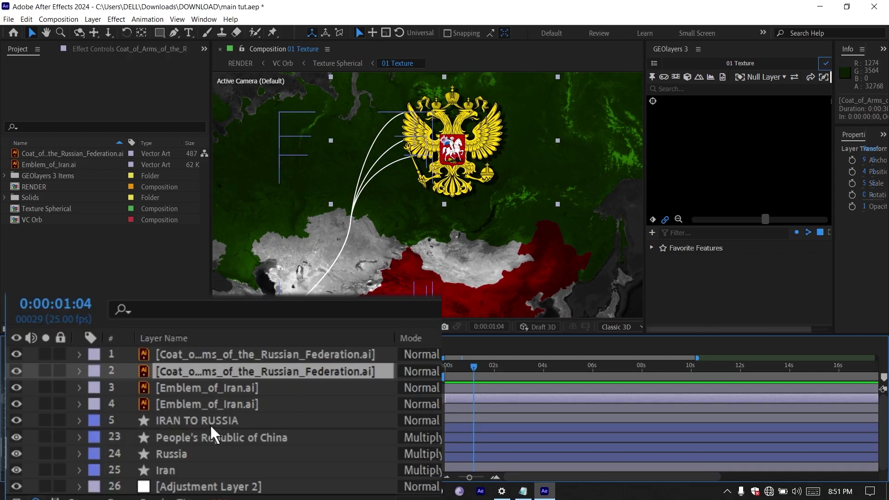
Step: Duplicate IRAN TO RUSSIA, name the copy 'IRAN TO RUSSIA dot', and hide the original layer
{"action": "left_click", "coordinate": [210, 422]}
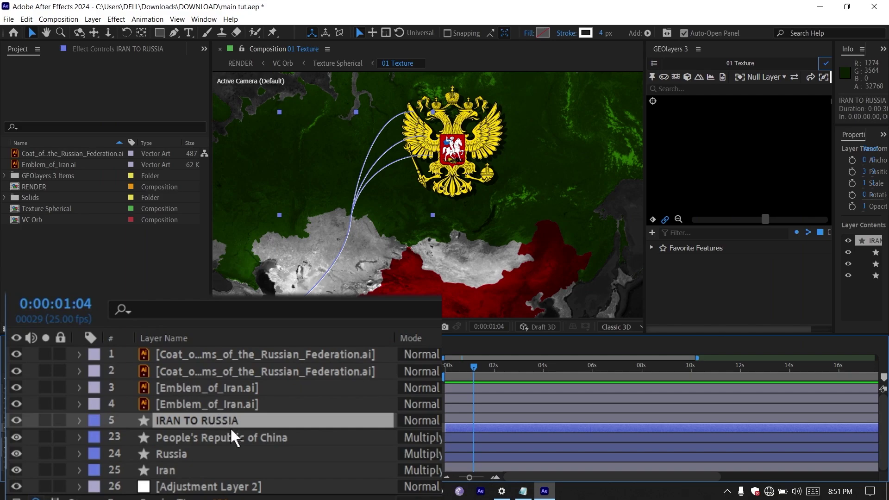
{"action": "key", "text": "ctrl+d"}
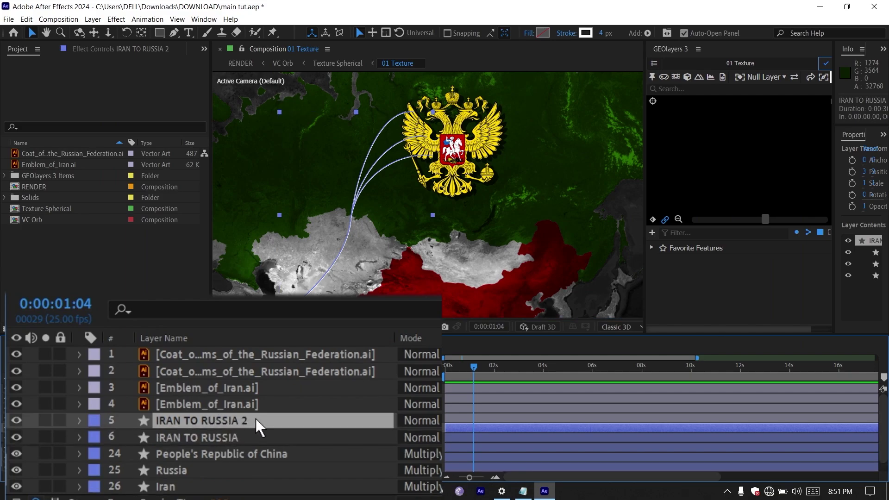
{"action": "key", "text": "Return"}
{"action": "left_click", "coordinate": [258, 417]}
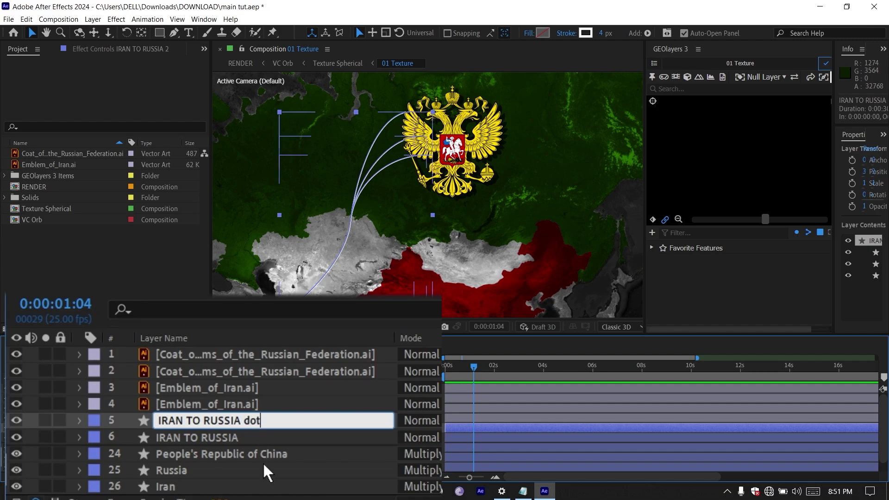
{"action": "left_click", "coordinate": [257, 437]}
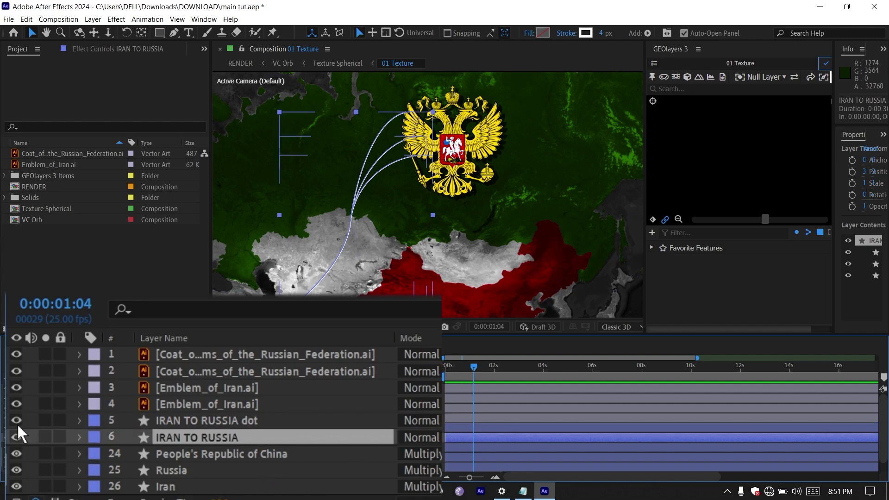
{"action": "left_click", "coordinate": [16, 437]}
{"action": "left_click", "coordinate": [181, 418]}
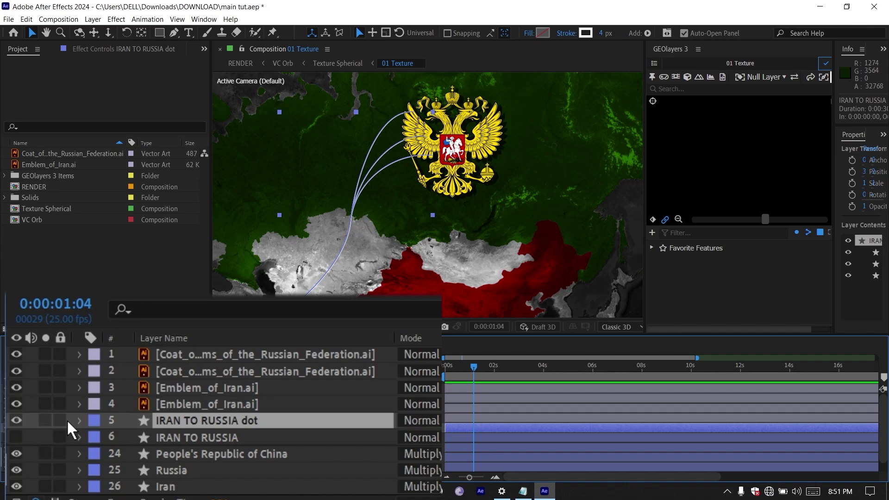
{"action": "left_click", "coordinate": [79, 419]}
Step: Add dashes to Shape 3's stroke in the dot layer with a dash length of 2
{"action": "left_click", "coordinate": [97, 437]}
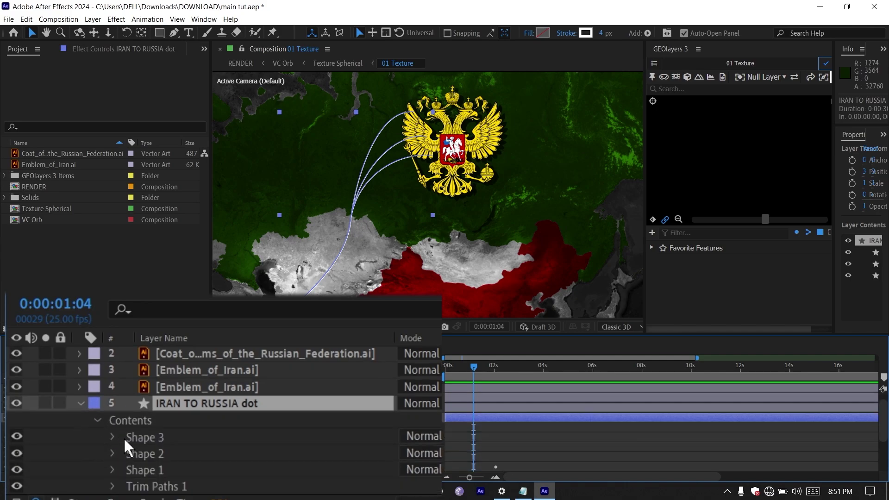
{"action": "left_click", "coordinate": [149, 437]}
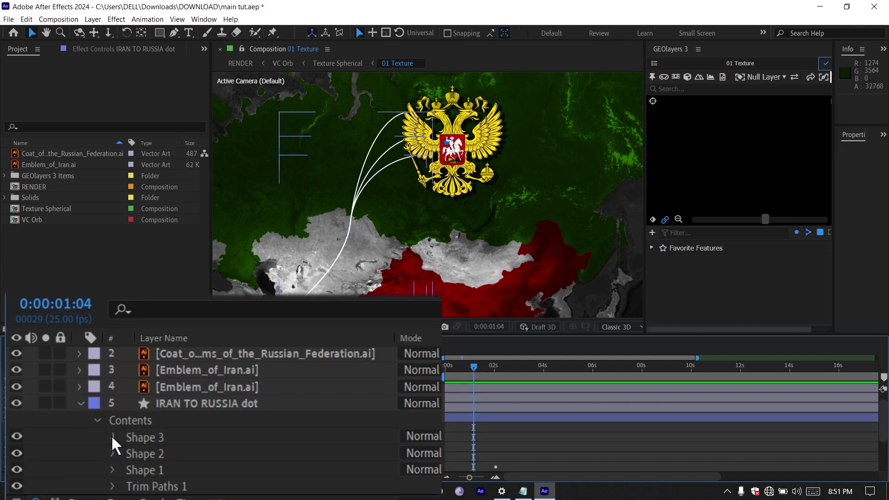
{"action": "left_click", "coordinate": [112, 436]}
{"action": "left_click", "coordinate": [129, 453]}
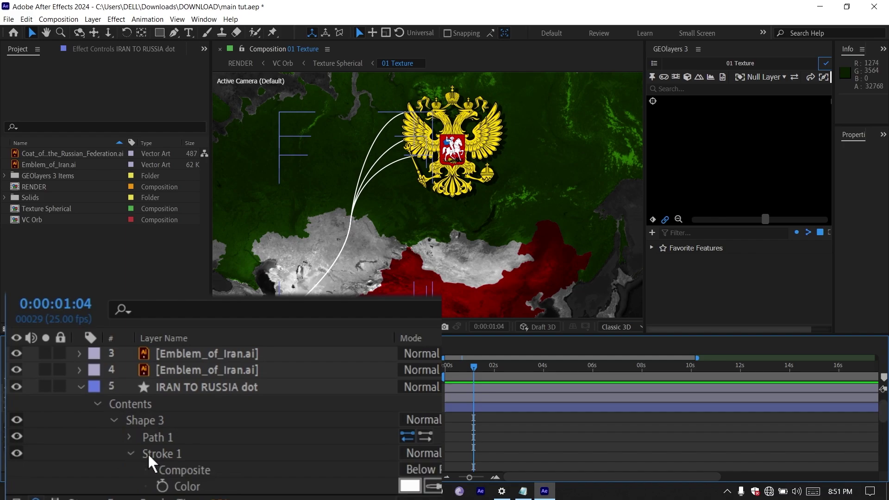
{"action": "scroll", "coordinate": [149, 453], "scroll_direction": "down", "scroll_amount": 3}
{"action": "scroll", "coordinate": [394, 459], "scroll_direction": "down", "scroll_amount": 3}
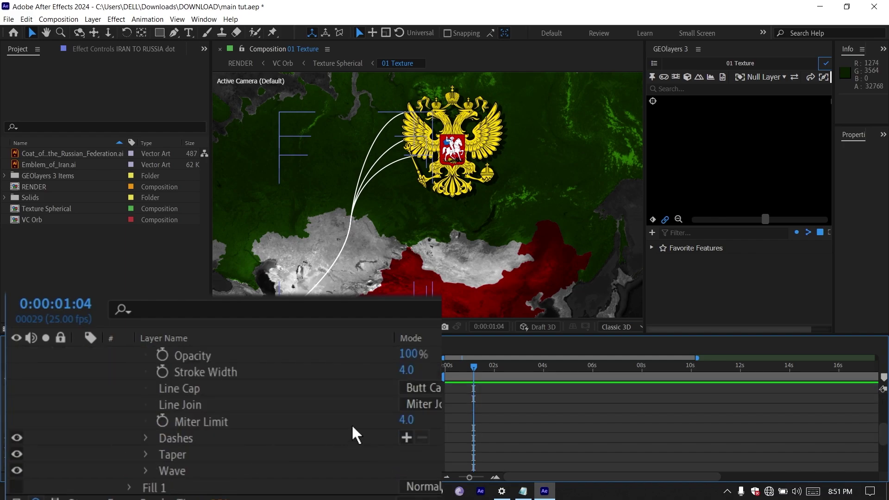
{"action": "left_click", "coordinate": [406, 437]}
{"action": "left_click", "coordinate": [406, 437]}
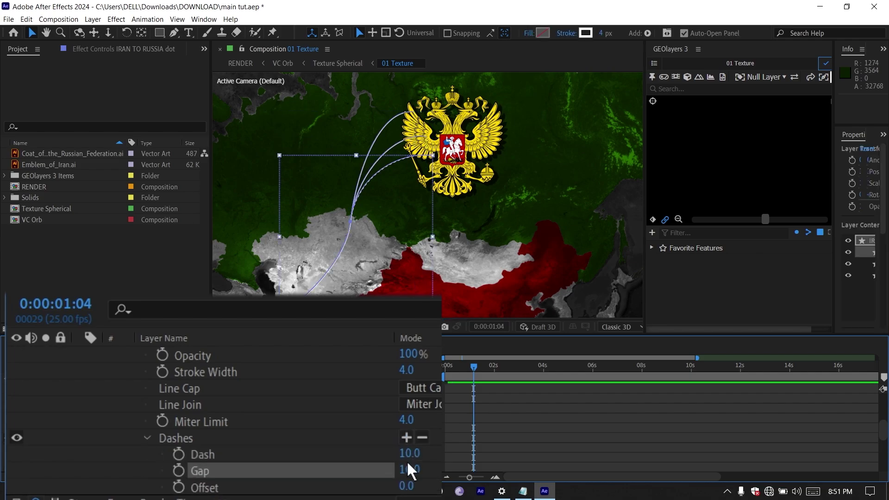
{"action": "left_click", "coordinate": [408, 456]}
{"action": "type", "text": "2"}
{"action": "key", "text": "Return"}
Step: Set the dash gap to 60, Round Cap line ends, and a stroke width of 10
{"action": "left_click", "coordinate": [407, 469]}
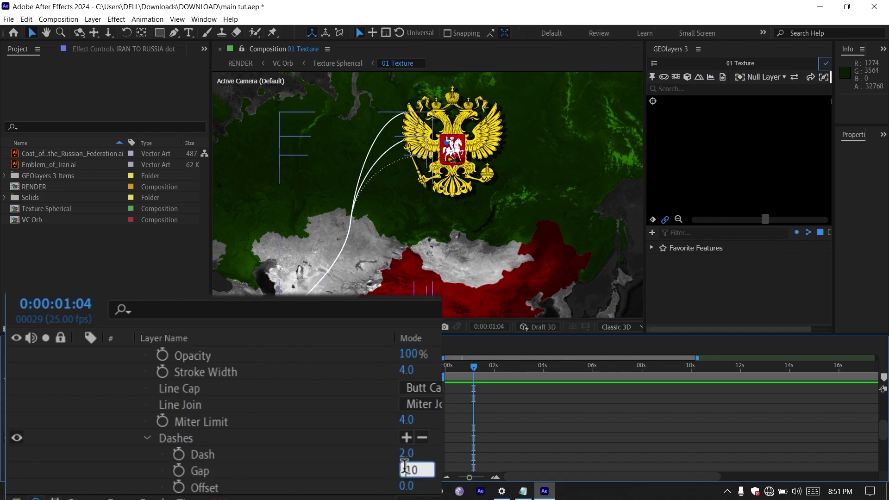
{"action": "double_click", "coordinate": [405, 466]}
{"action": "type", "text": "60"}
{"action": "key", "text": "Return"}
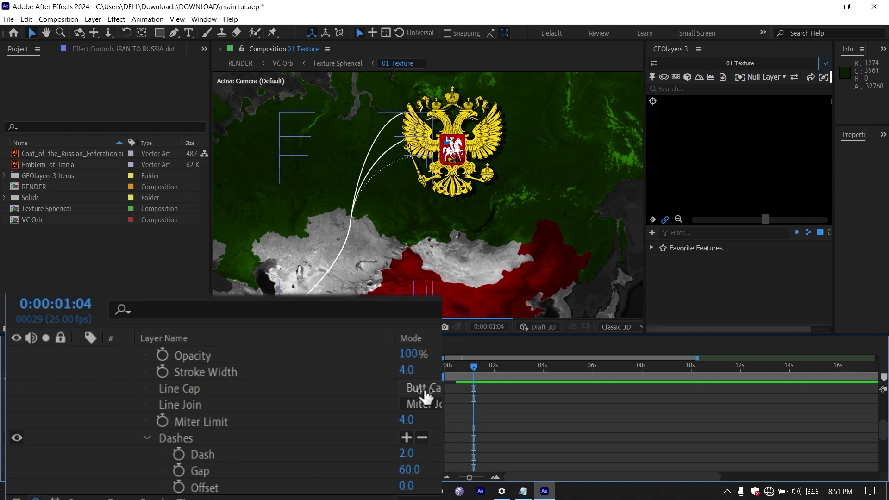
{"action": "left_click", "coordinate": [408, 388]}
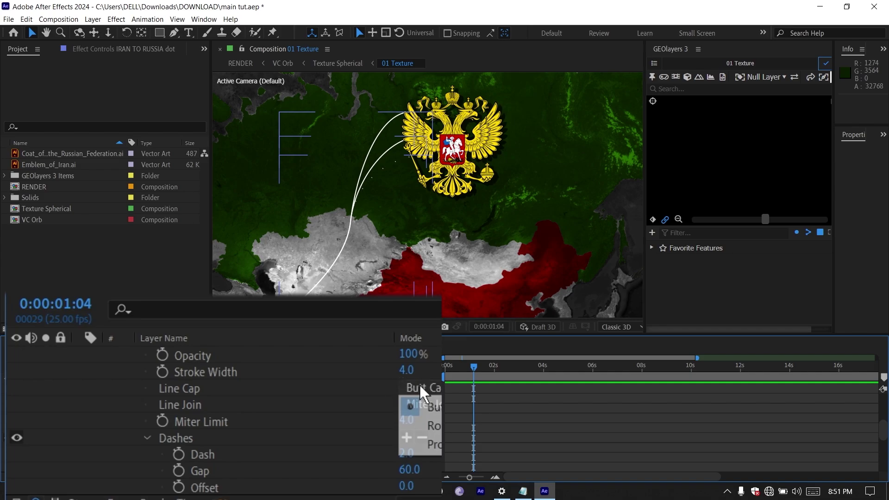
{"action": "left_click", "coordinate": [430, 426]}
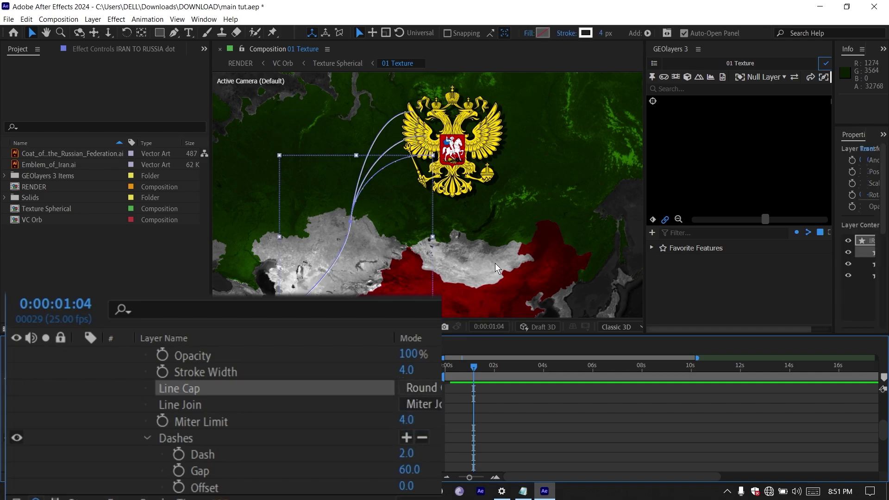
{"action": "left_click", "coordinate": [602, 32]}
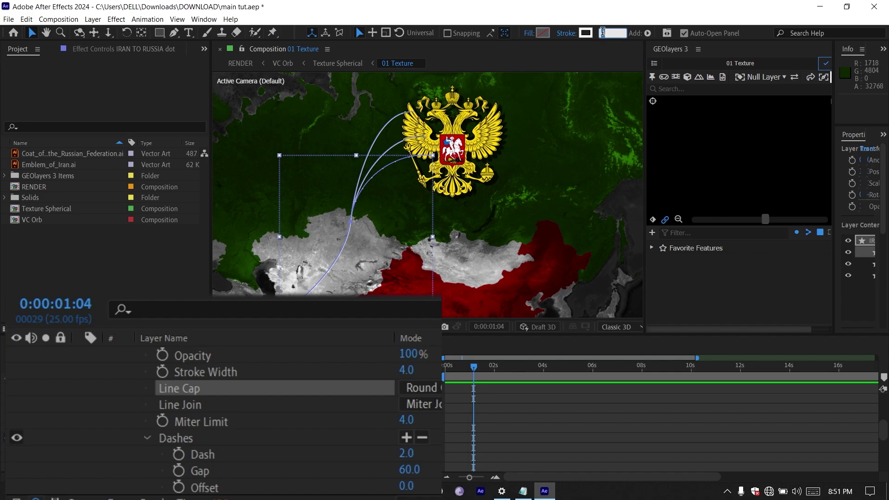
{"action": "type", "text": "10"}
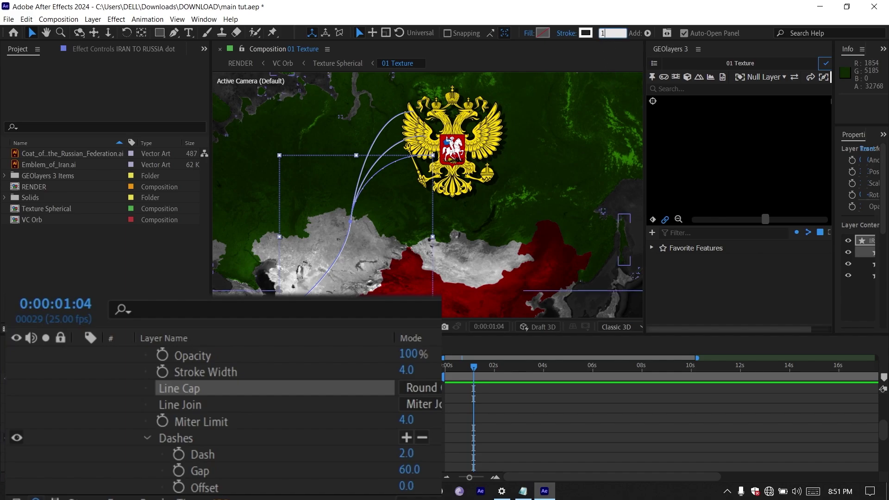
{"action": "key", "text": "Return"}
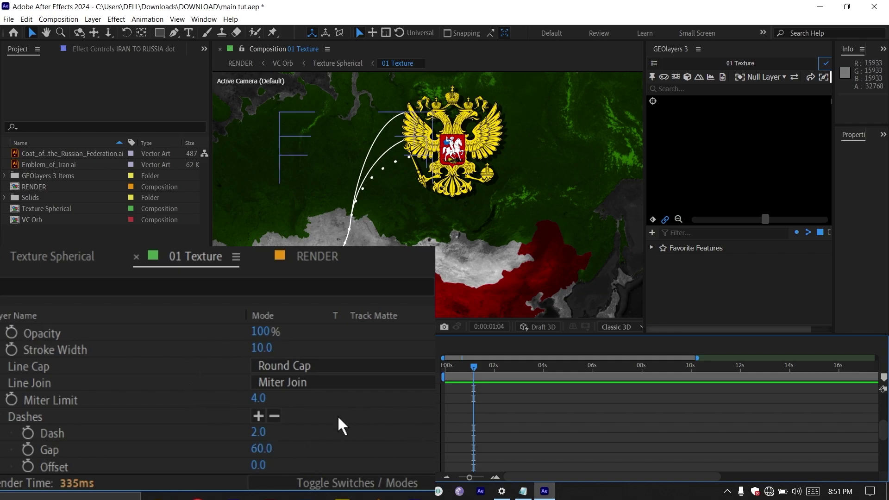
Step: Keyframe the dash Offset from 0 at the start to about 200 near 10 seconds
{"action": "key", "text": "Home"}
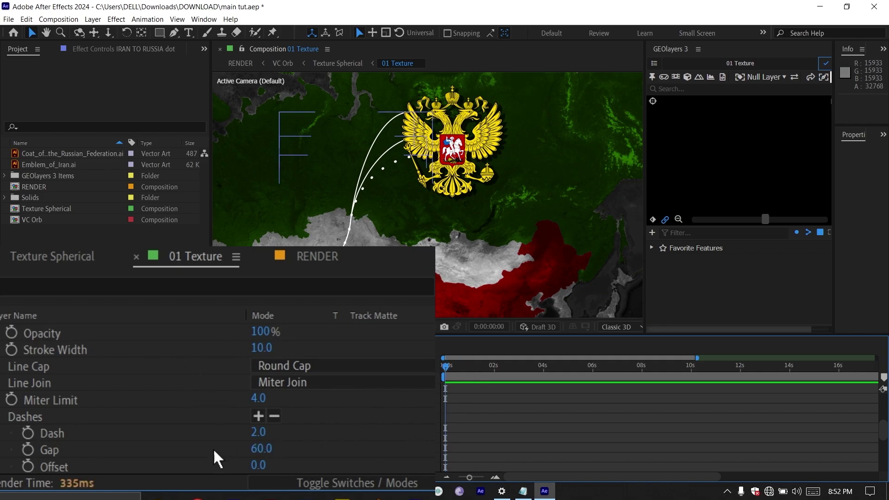
{"action": "left_click", "coordinate": [27, 465]}
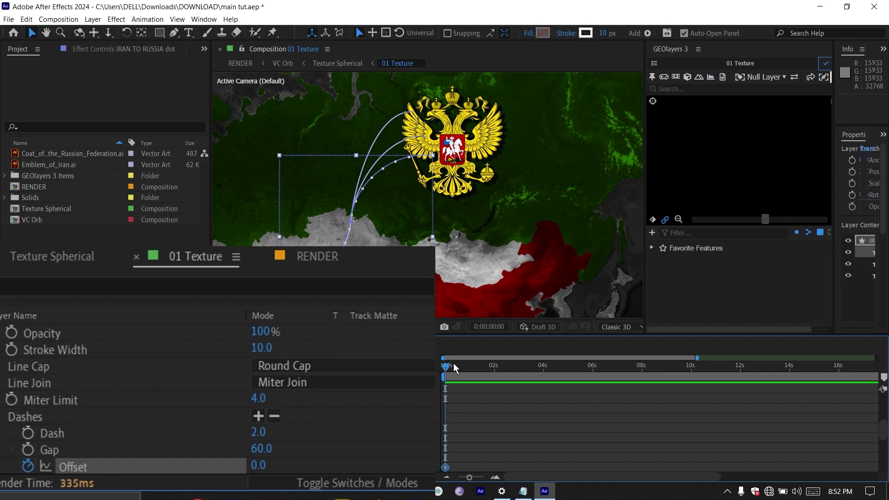
{"action": "left_click_drag", "start_coordinate": [454, 363], "coordinate": [691, 373]}
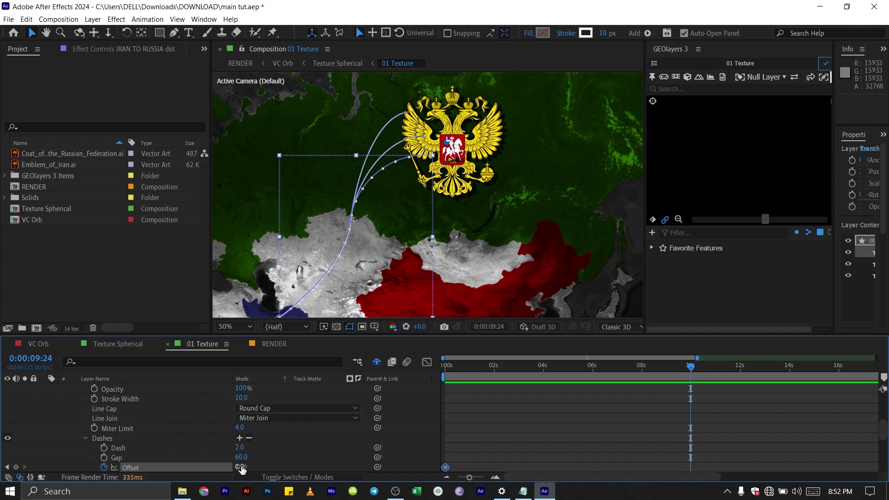
{"action": "left_click_drag", "start_coordinate": [241, 469], "coordinate": [252, 465]}
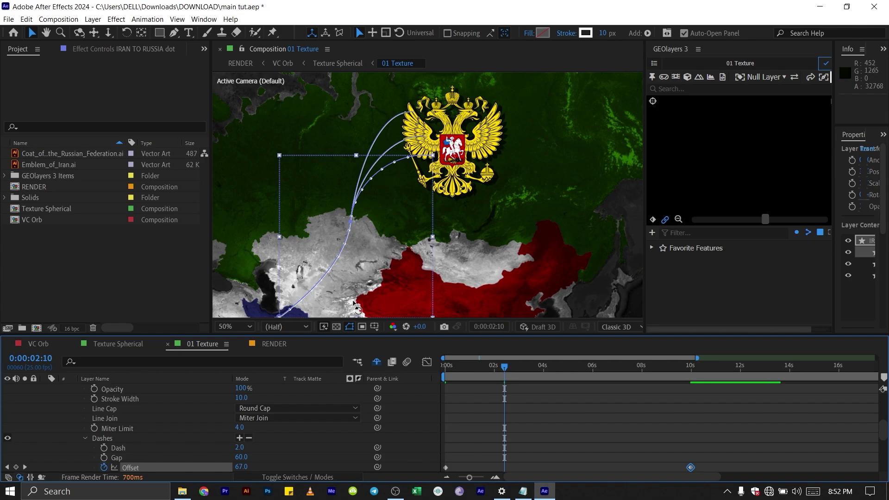
{"action": "scroll", "coordinate": [176, 438], "scroll_direction": "up", "scroll_amount": 2}
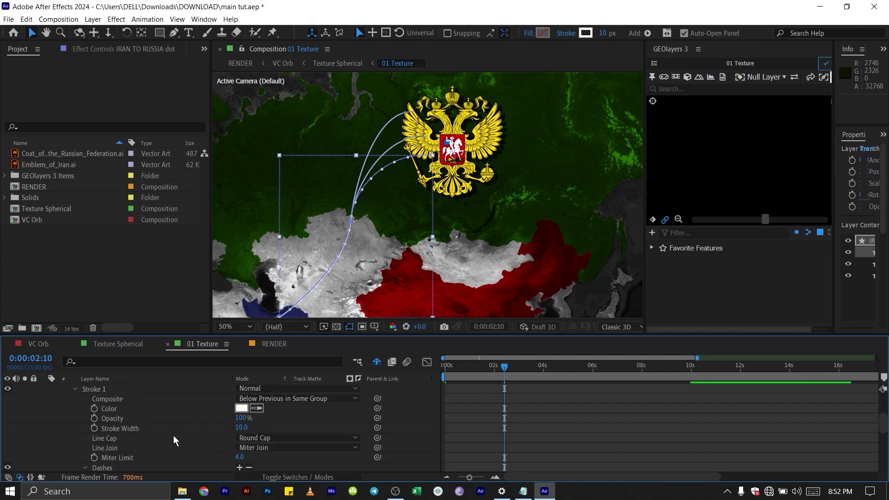
Step: Collapse Shape 3's dash settings and select the strokes of Shape 2 and Shape 1
{"action": "left_click", "coordinate": [85, 467]}
{"action": "left_click", "coordinate": [106, 386]}
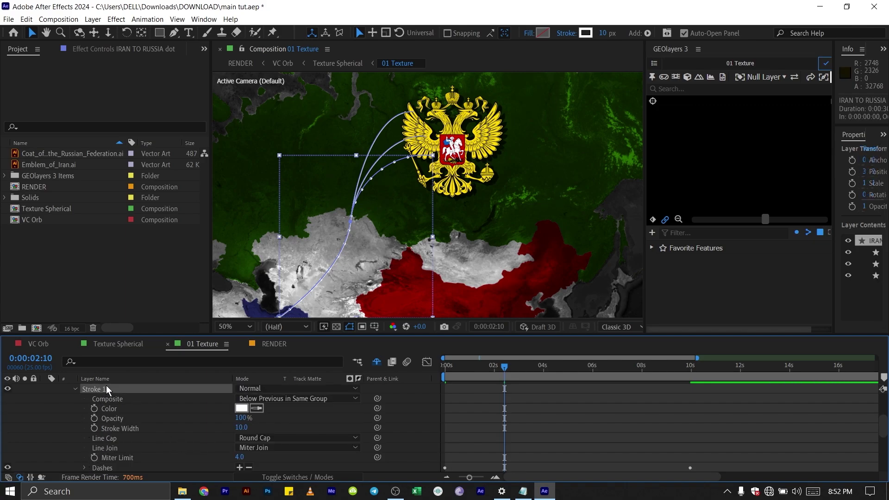
{"action": "left_click", "coordinate": [75, 389]}
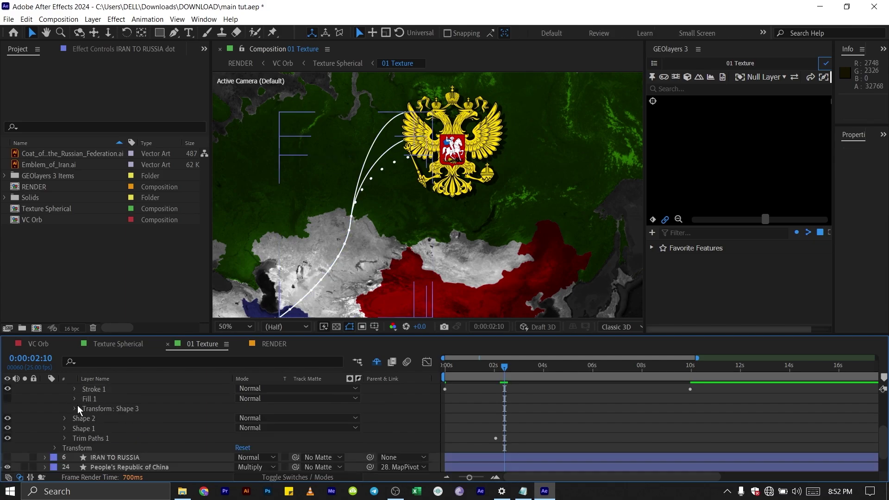
{"action": "scroll", "coordinate": [77, 408], "scroll_direction": "up", "scroll_amount": 2}
{"action": "left_click", "coordinate": [82, 438]}
{"action": "left_click", "coordinate": [64, 438]}
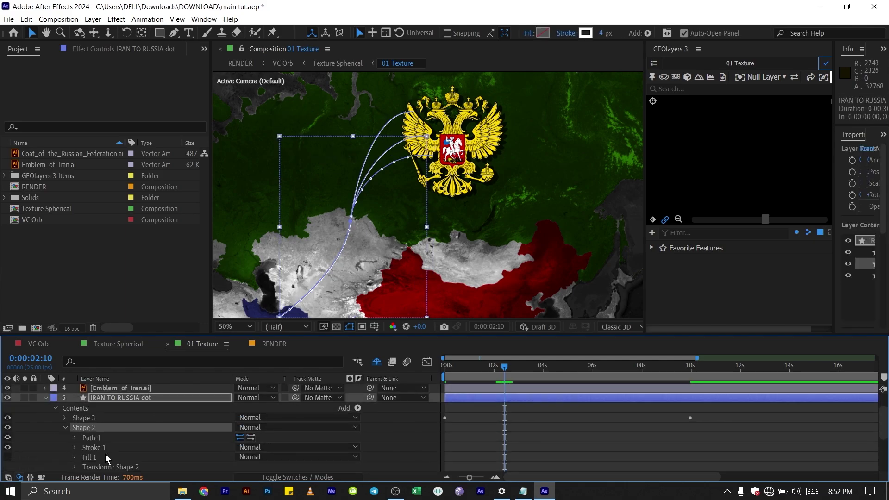
{"action": "left_click", "coordinate": [101, 449]}
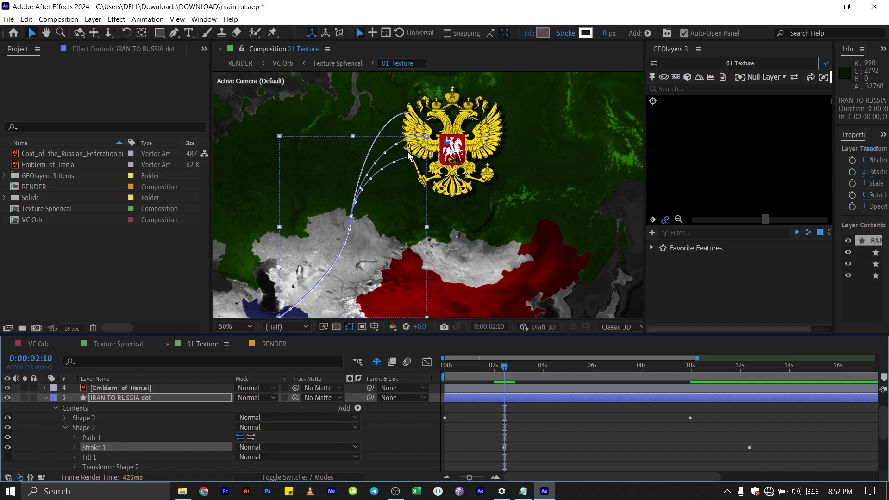
{"action": "left_click", "coordinate": [66, 428]}
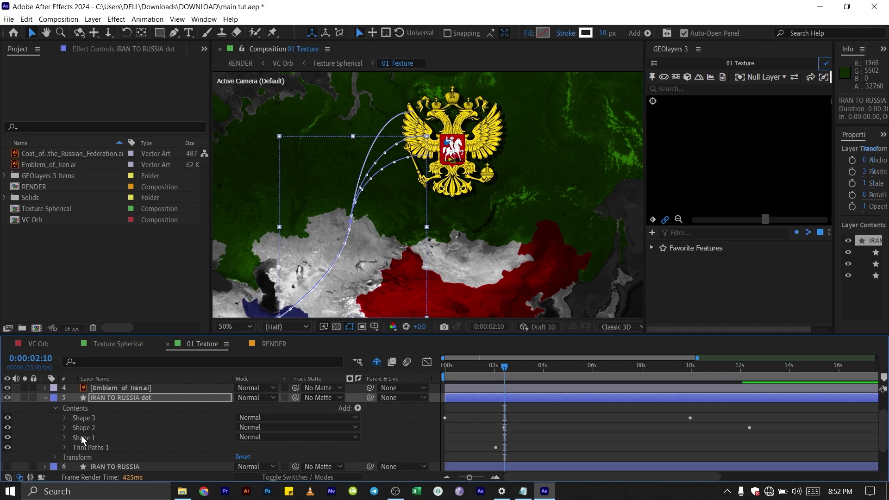
{"action": "left_click", "coordinate": [65, 438]}
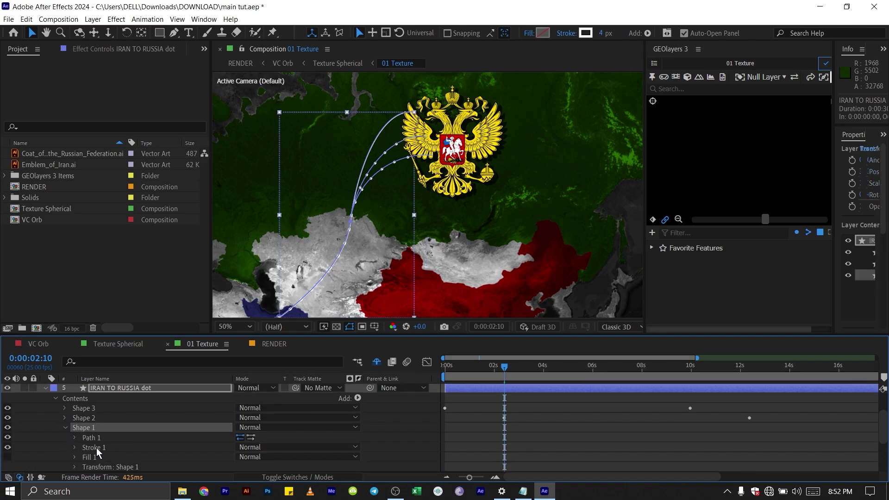
{"action": "left_click", "coordinate": [95, 448]}
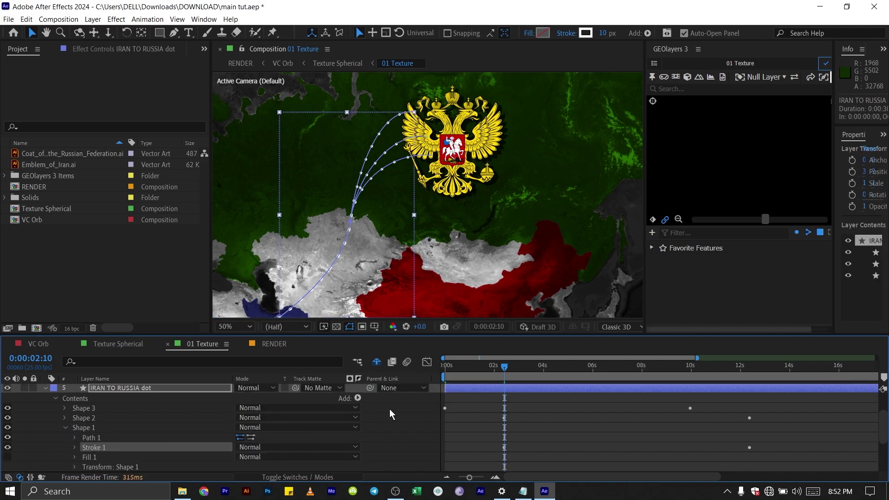
Step: Return to 0 seconds and paste the Offset keyframes onto Shape 1's and Shape 2's strokes
{"action": "key", "text": "ctrl+z"}
{"action": "key", "text": "ctrl+z"}
{"action": "key", "text": "ctrl+z"}
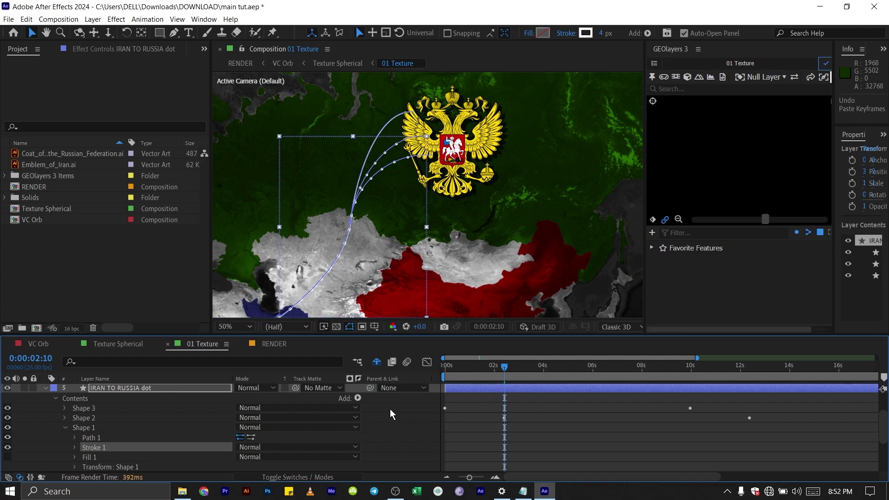
{"action": "left_click_drag", "start_coordinate": [509, 366], "coordinate": [444, 377]}
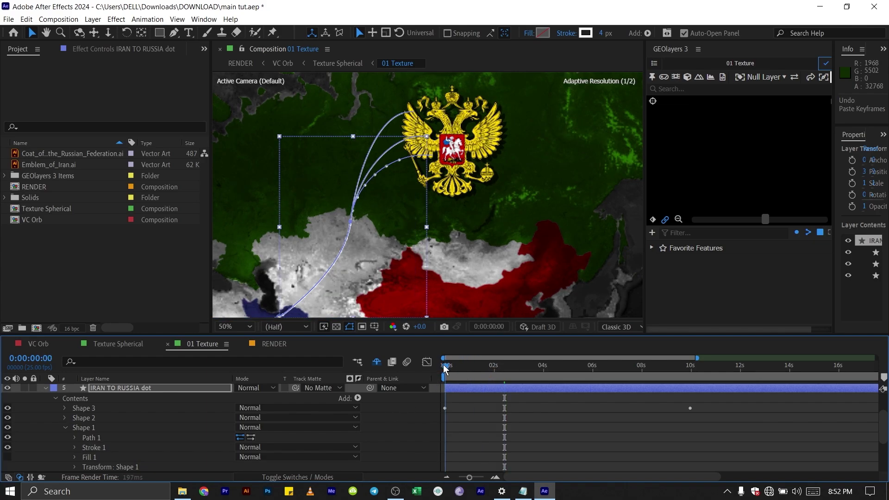
{"action": "left_click", "coordinate": [97, 448]}
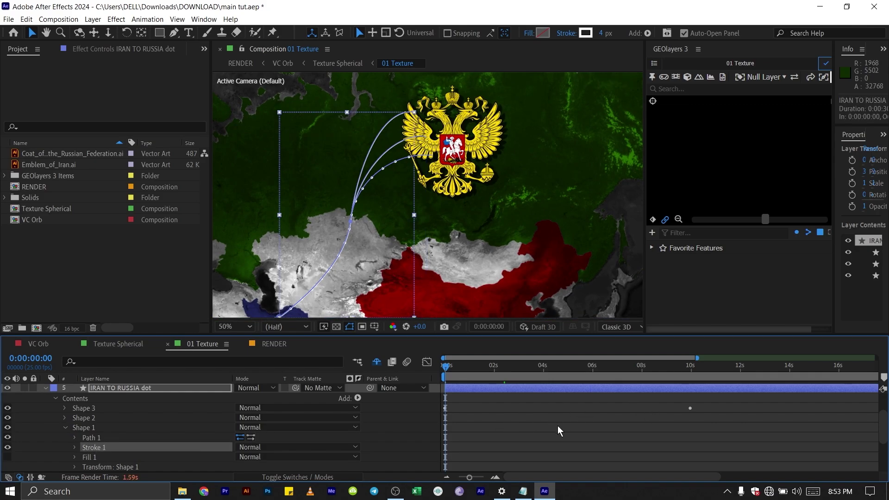
{"action": "key", "text": "ctrl+z"}
{"action": "left_click", "coordinate": [65, 427]}
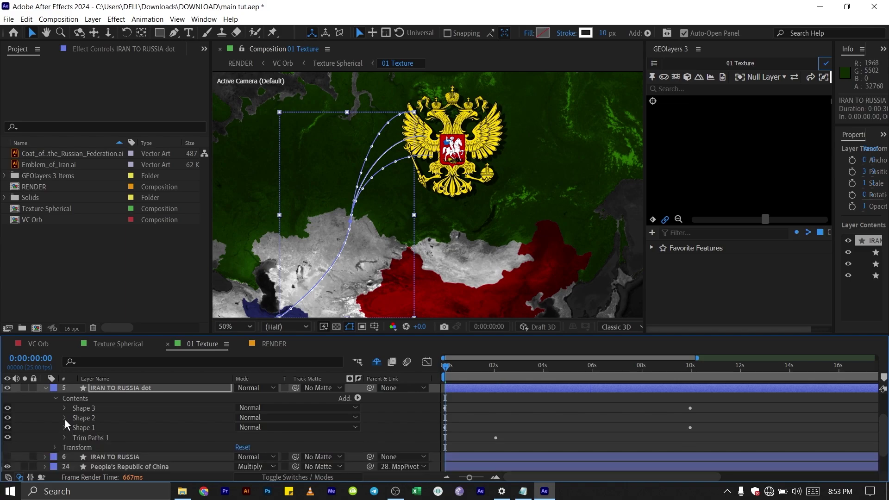
{"action": "left_click", "coordinate": [65, 418]}
{"action": "left_click", "coordinate": [95, 439]}
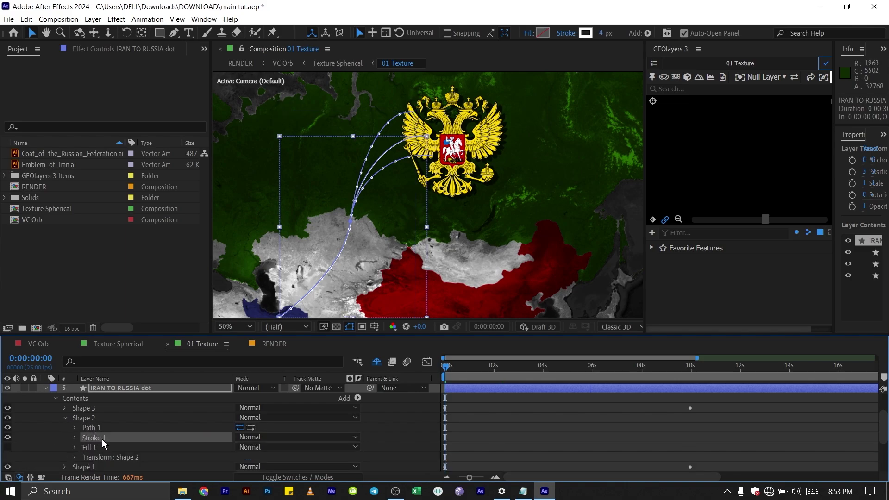
{"action": "key", "text": "ctrl+z"}
{"action": "left_click", "coordinate": [46, 388]}
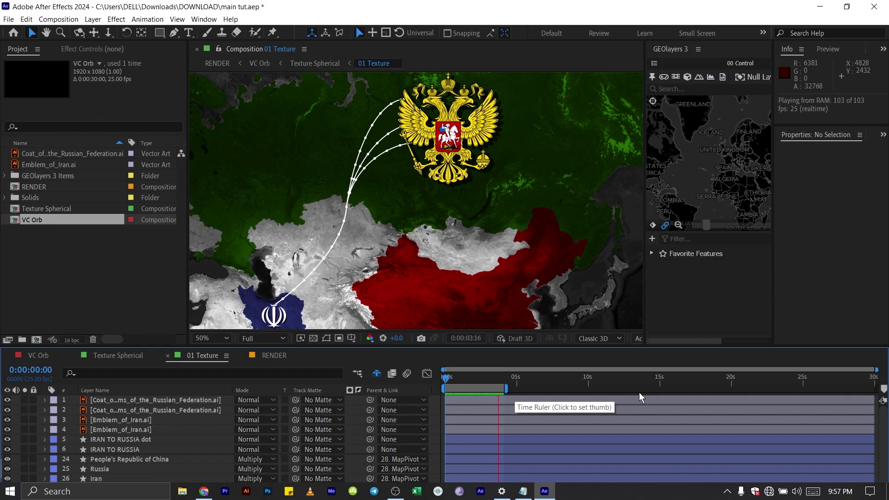
Step: Stop the preview and frame the VC Orb globe close on China (latitude 38.0°)
{"action": "left_click", "coordinate": [354, 269]}
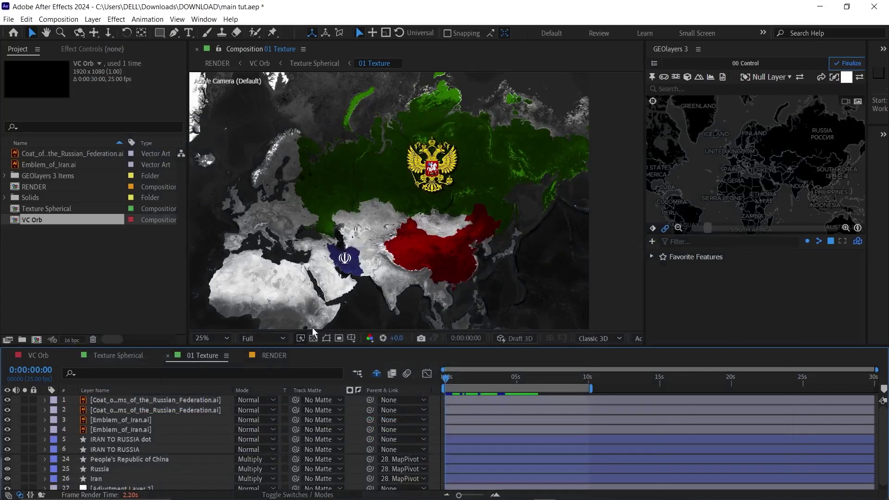
{"action": "left_click", "coordinate": [38, 360]}
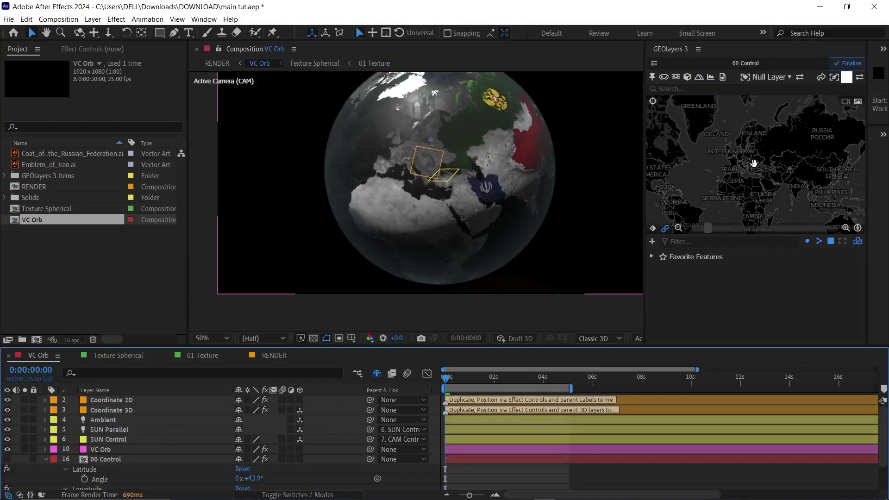
{"action": "left_click_drag", "start_coordinate": [798, 173], "coordinate": [756, 182]}
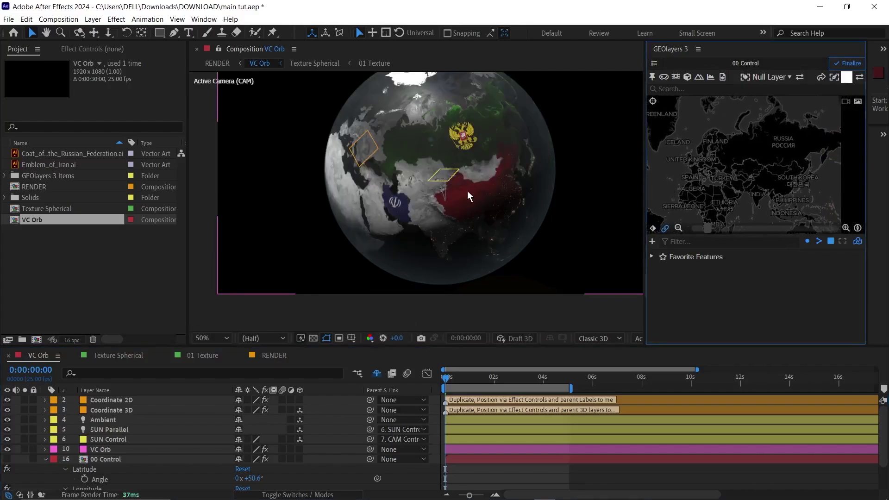
{"action": "scroll", "coordinate": [764, 188], "scroll_direction": "up", "scroll_amount": 4}
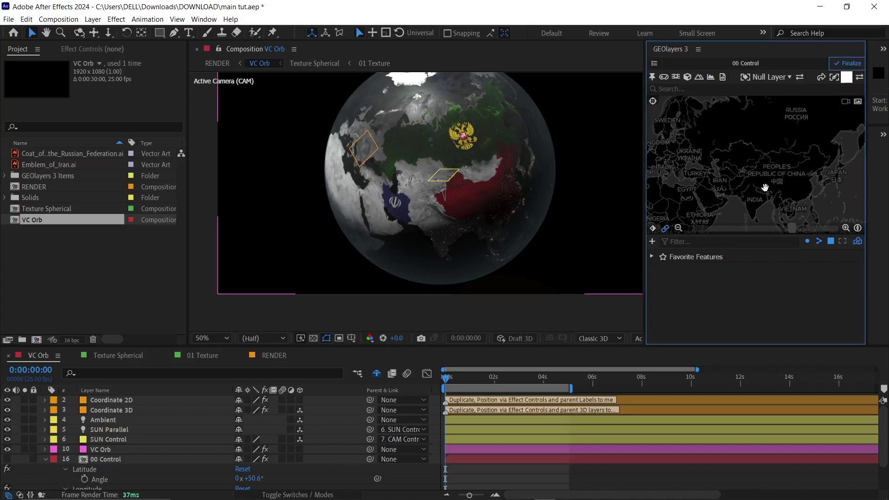
{"action": "scroll", "coordinate": [768, 191], "scroll_direction": "up", "scroll_amount": 2}
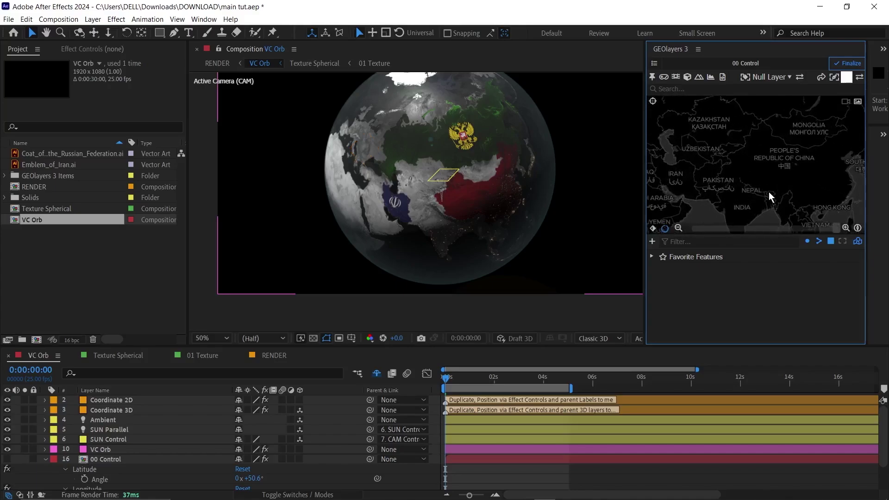
{"action": "left_click_drag", "start_coordinate": [771, 191], "coordinate": [740, 200]}
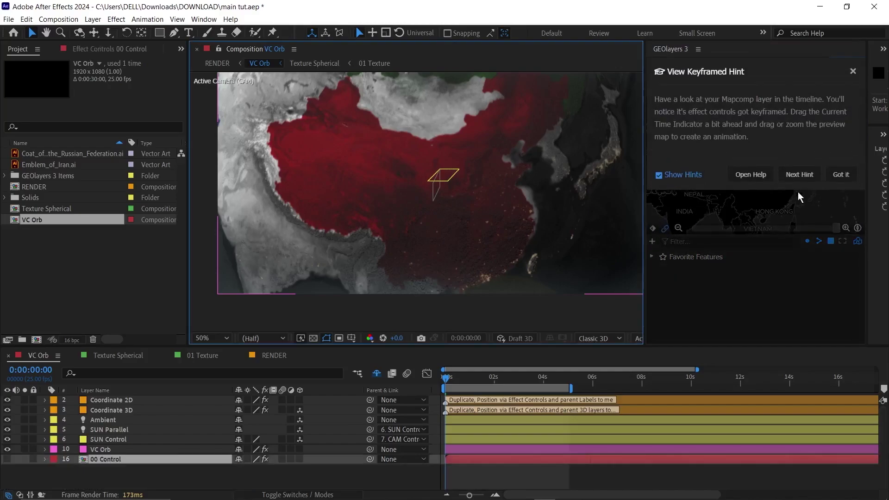
Step: Delete 00 Control's Bearing and Pitch keyframes, then pan the globe to Iran (latitude 39.4°, longitude 69.3°)
{"action": "left_click", "coordinate": [841, 176]}
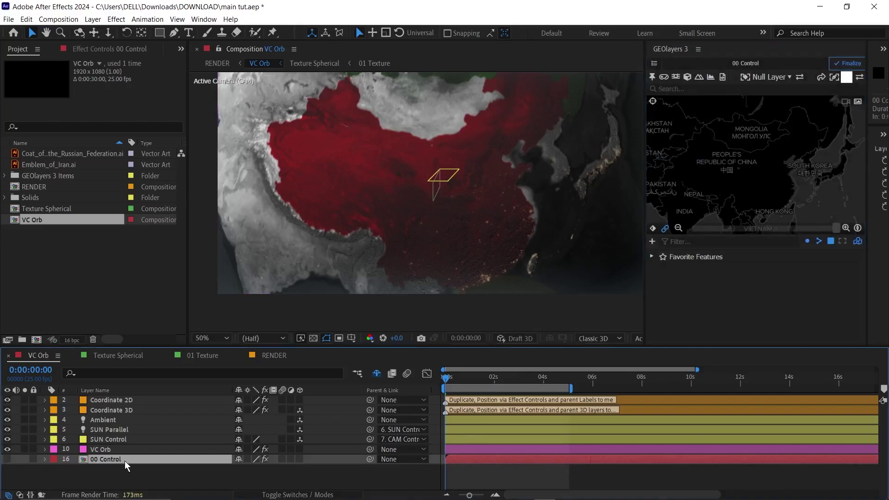
{"action": "key", "text": "u"}
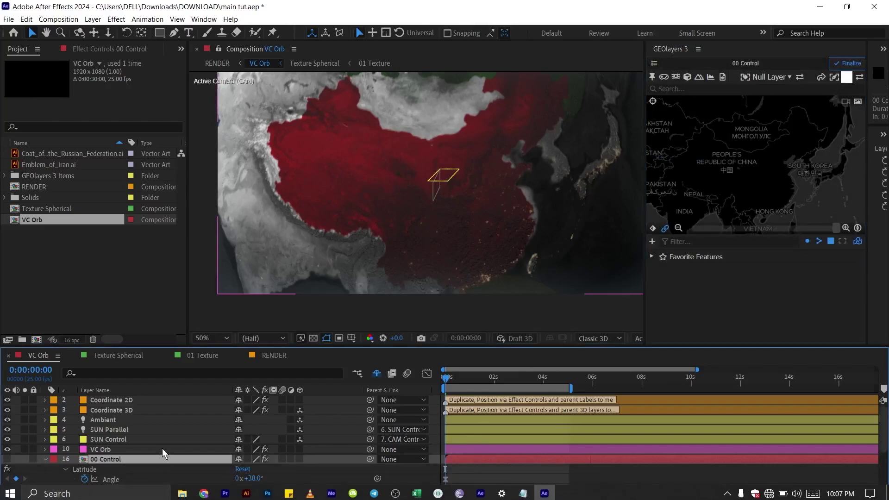
{"action": "scroll", "coordinate": [172, 448], "scroll_direction": "down", "scroll_amount": 3}
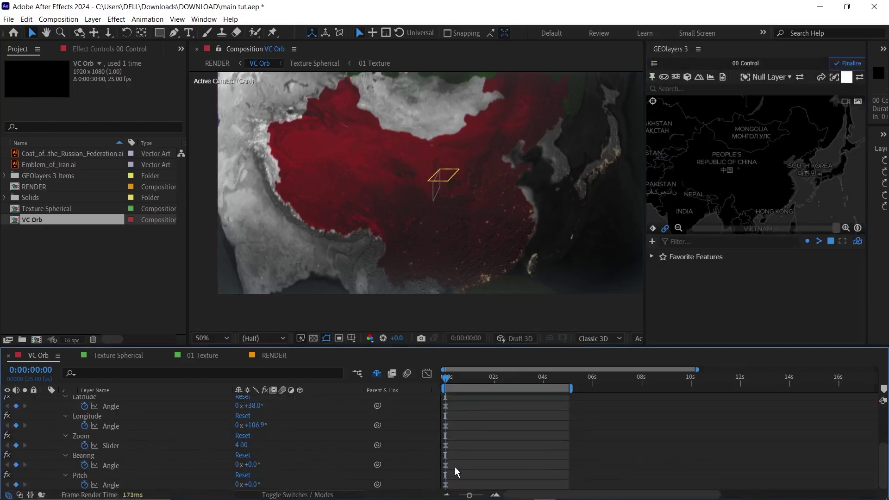
{"action": "left_click_drag", "start_coordinate": [463, 462], "coordinate": [442, 494]}
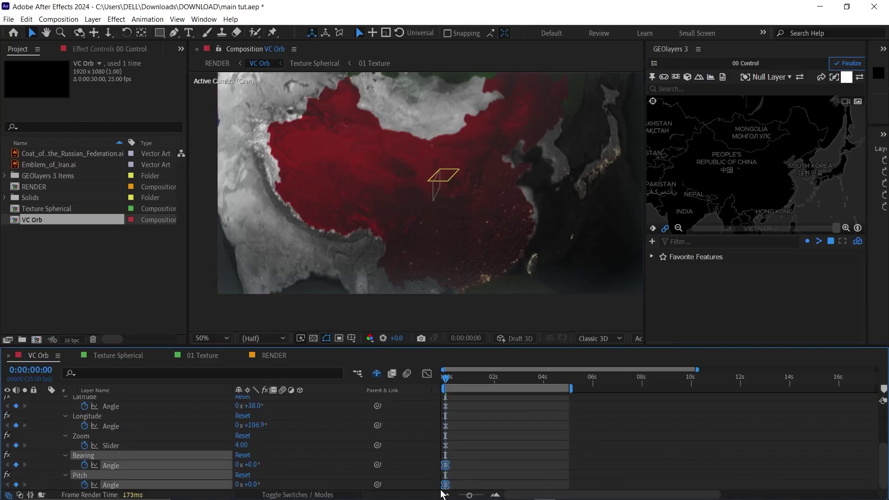
{"action": "key", "text": "Delete"}
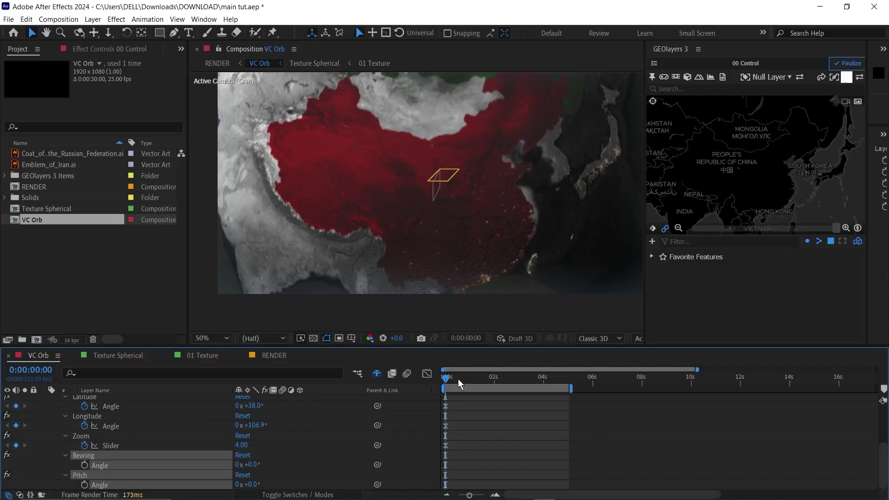
{"action": "left_click_drag", "start_coordinate": [447, 381], "coordinate": [470, 381]}
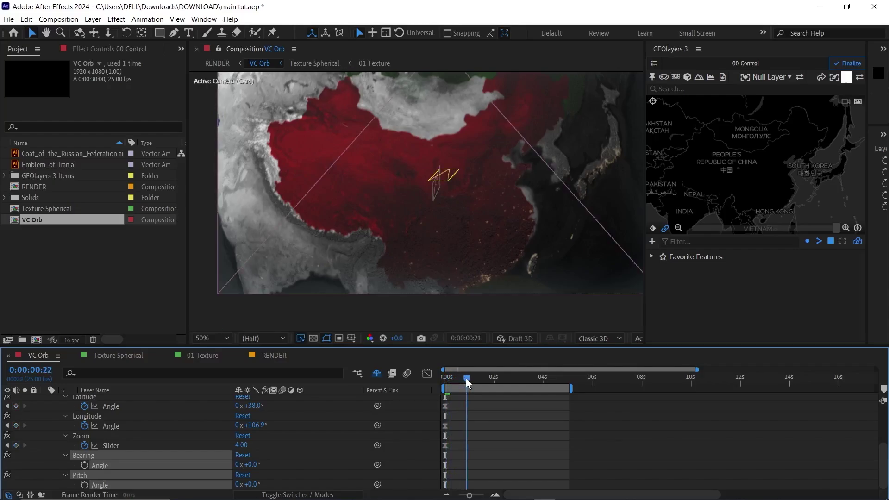
{"action": "left_click_drag", "start_coordinate": [672, 175], "coordinate": [757, 181]}
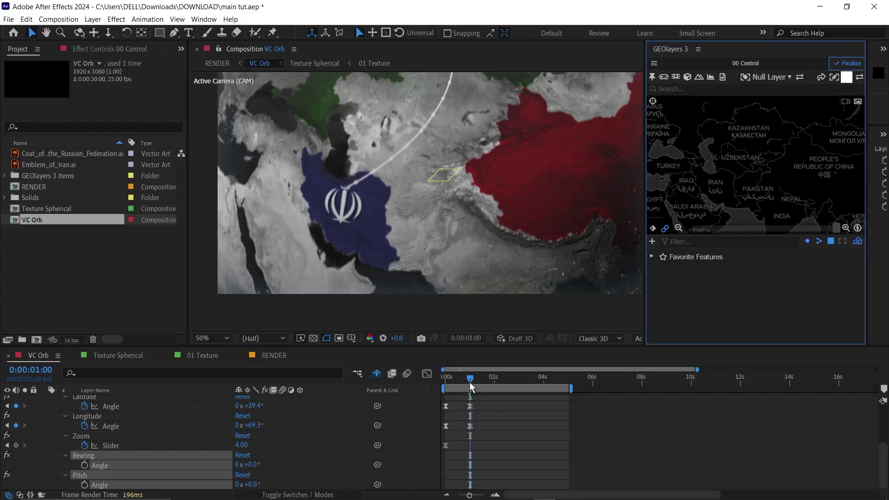
Step: Near 3 seconds, swing the globe north to Russia: latitude 49.6°, longitude 76.6°, zoom 3.44
{"action": "left_click_drag", "start_coordinate": [470, 382], "coordinate": [519, 380]}
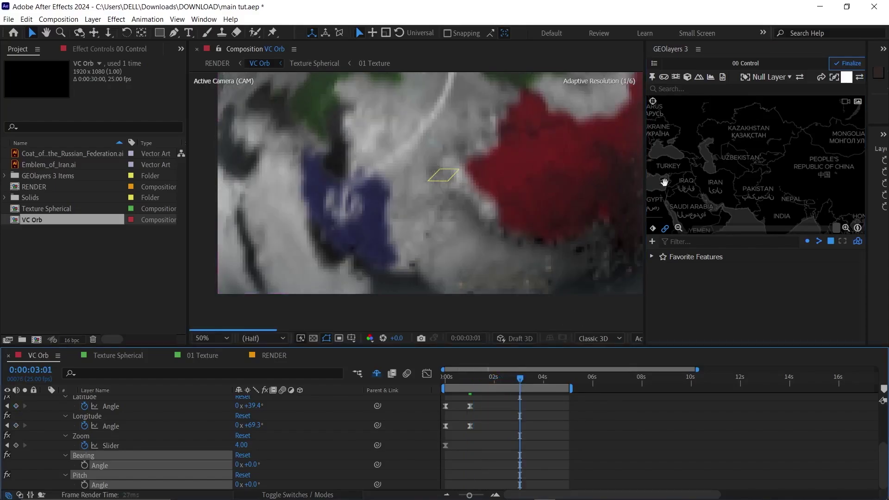
{"action": "left_click_drag", "start_coordinate": [738, 156], "coordinate": [733, 200]}
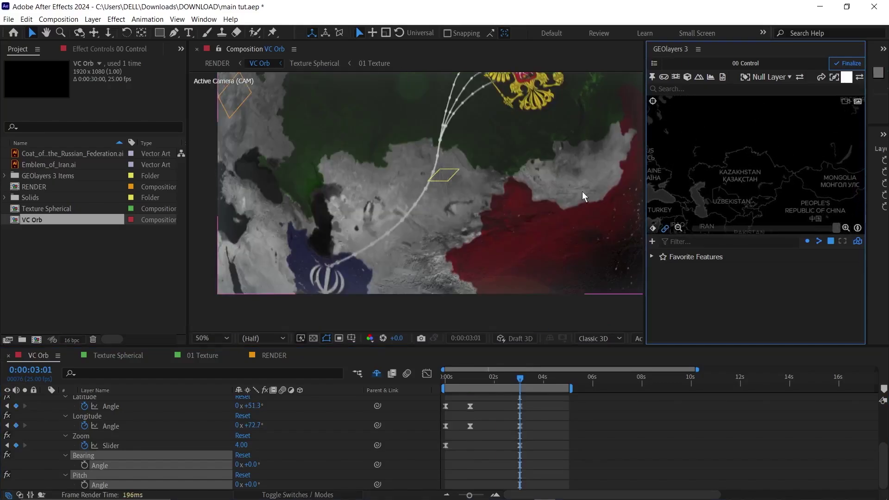
{"action": "scroll", "coordinate": [431, 179], "scroll_direction": "down", "scroll_amount": 2}
{"action": "scroll", "coordinate": [724, 175], "scroll_direction": "down", "scroll_amount": 2}
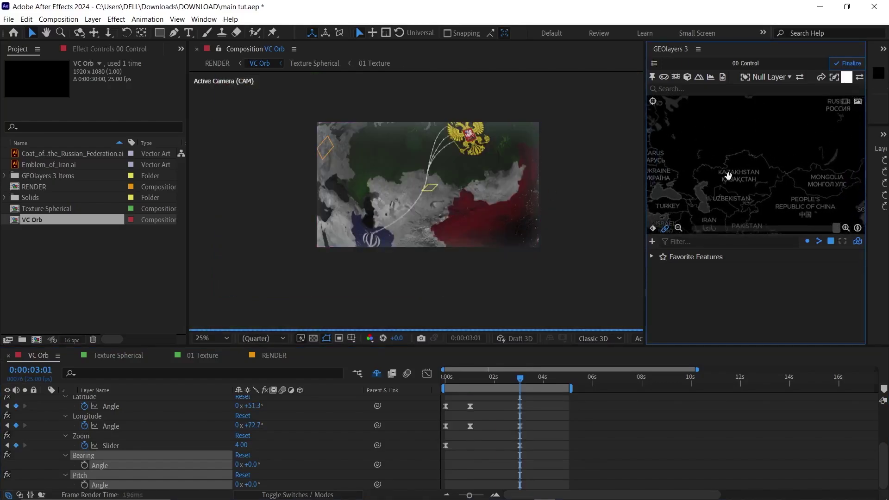
{"action": "scroll", "coordinate": [724, 175], "scroll_direction": "down", "scroll_amount": 1}
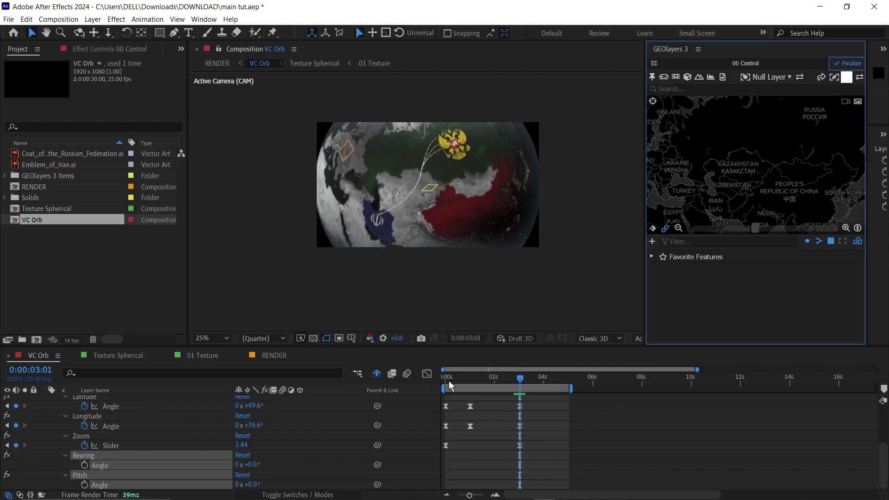
{"action": "key", "text": "Page_Down"}
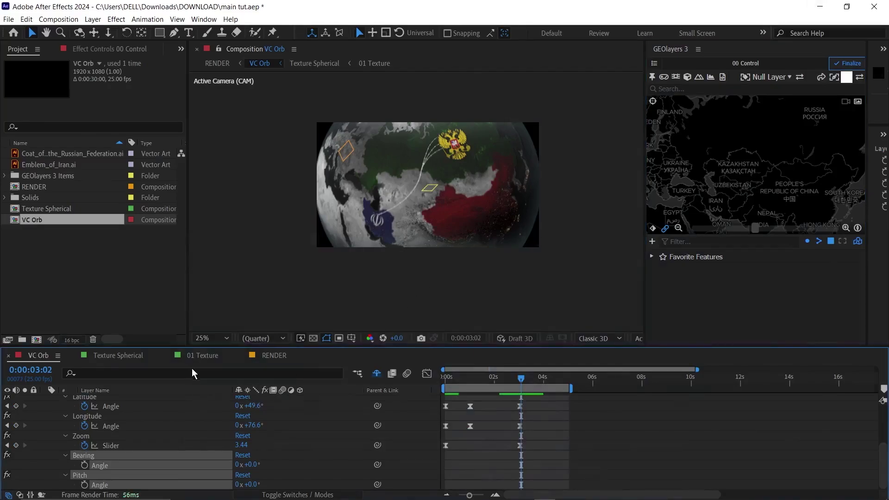
Step: In 01 Texture, shift the IRAN TO RUSSIA layer pair later and set the time to 0:00:02:05
{"action": "left_click", "coordinate": [194, 356]}
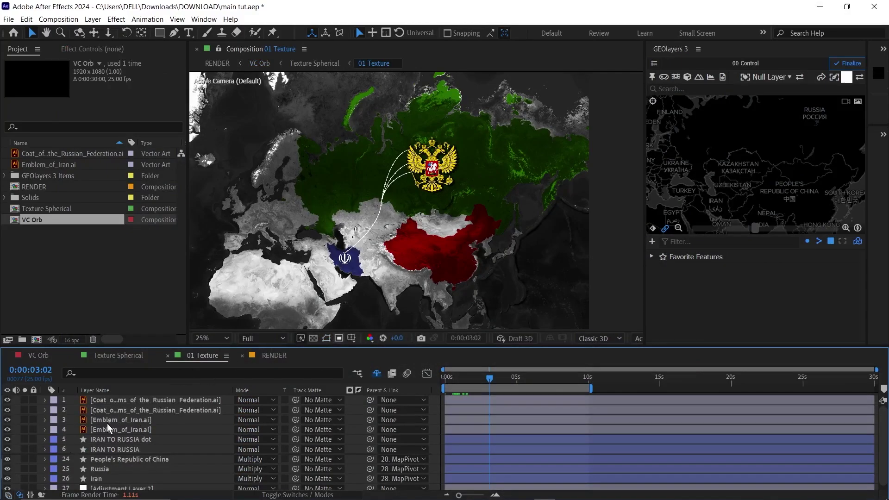
{"action": "left_click", "coordinate": [109, 439]}
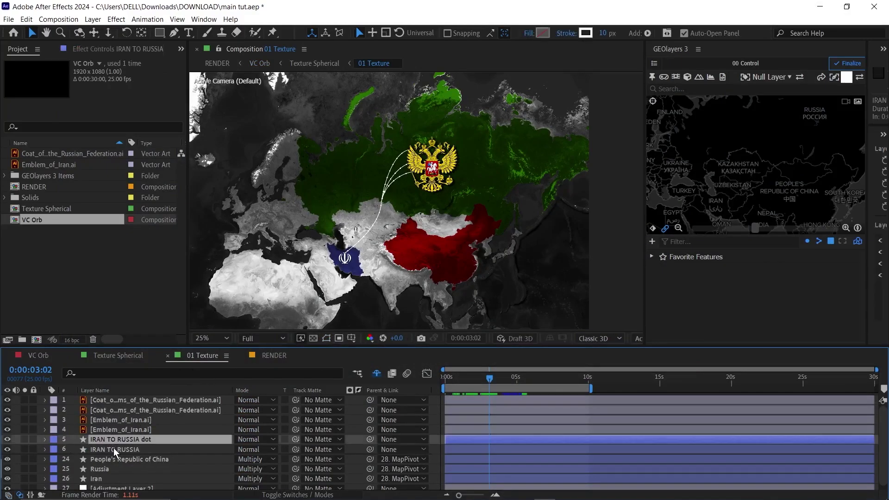
{"action": "left_click", "coordinate": [113, 448], "text": "shift"}
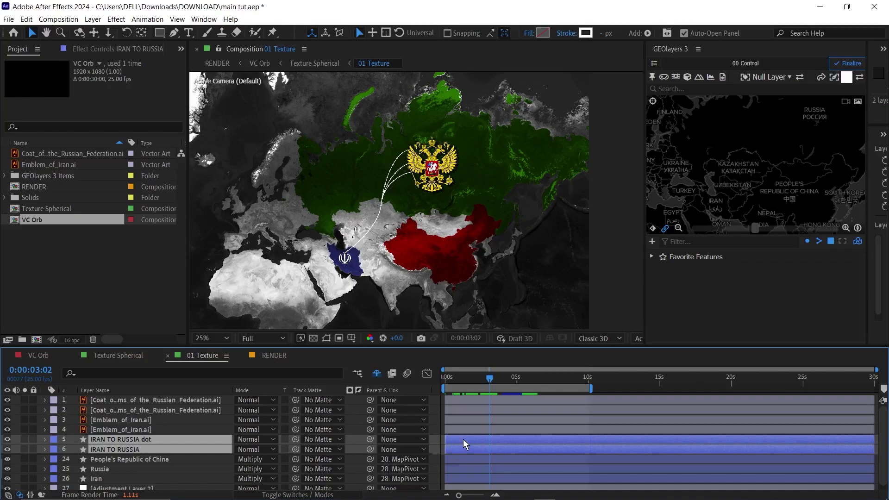
{"action": "left_click_drag", "start_coordinate": [463, 439], "coordinate": [495, 437]}
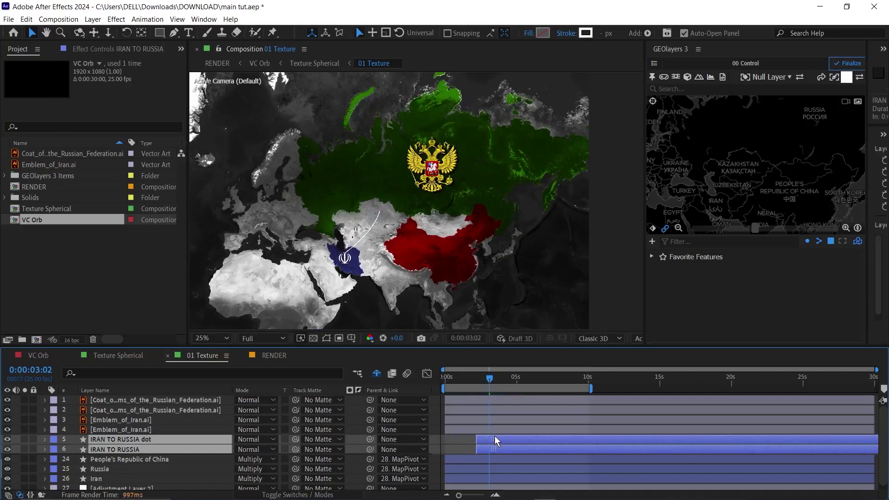
{"action": "left_click", "coordinate": [476, 381]}
{"action": "left_click_drag", "start_coordinate": [499, 437], "coordinate": [495, 437]}
Step: Delay both Emblem_of_Iran.ai layers so the emblems appear slightly later
{"action": "left_click", "coordinate": [130, 460]}
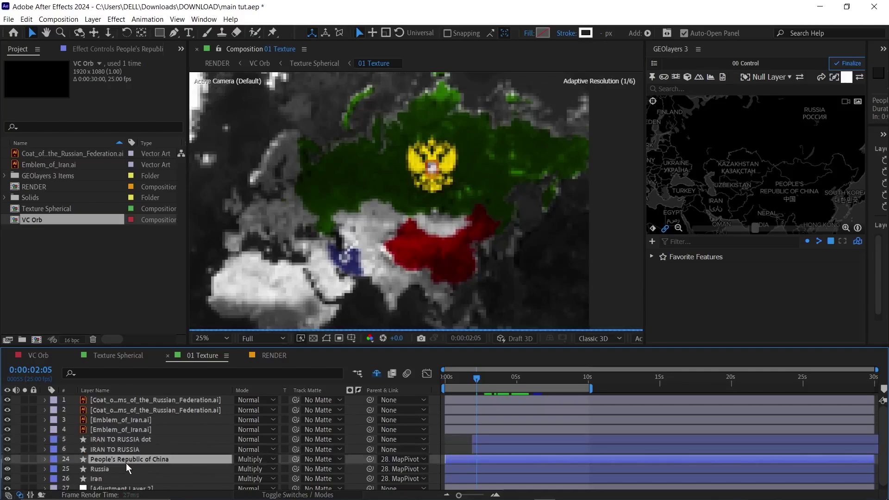
{"action": "left_click", "coordinate": [132, 427]}
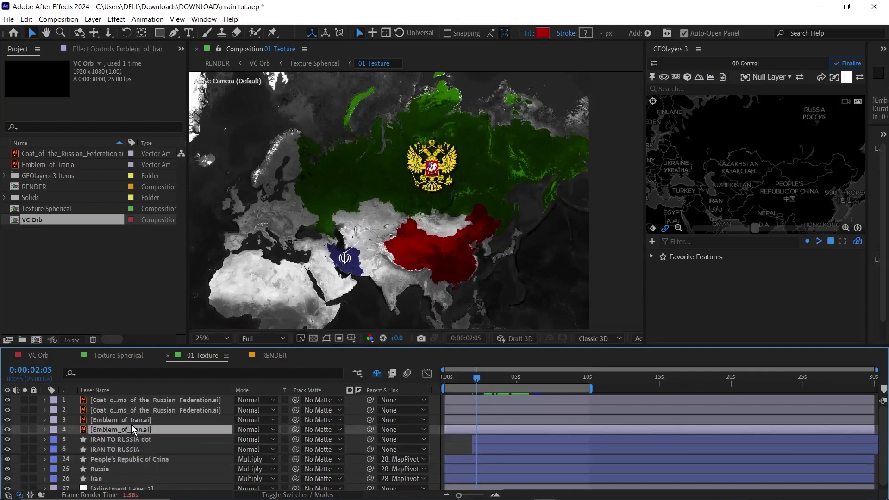
{"action": "left_click", "coordinate": [132, 419]}
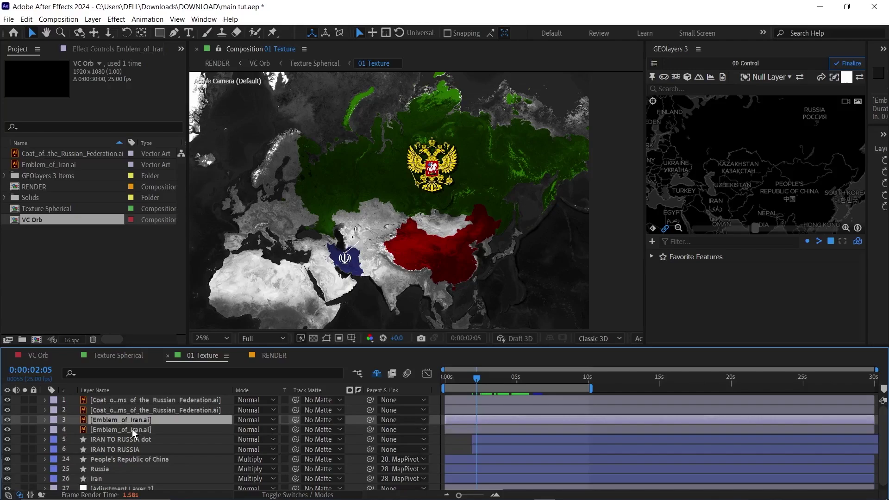
{"action": "left_click", "coordinate": [132, 429], "text": "shift"}
{"action": "left_click_drag", "start_coordinate": [472, 428], "coordinate": [482, 428]}
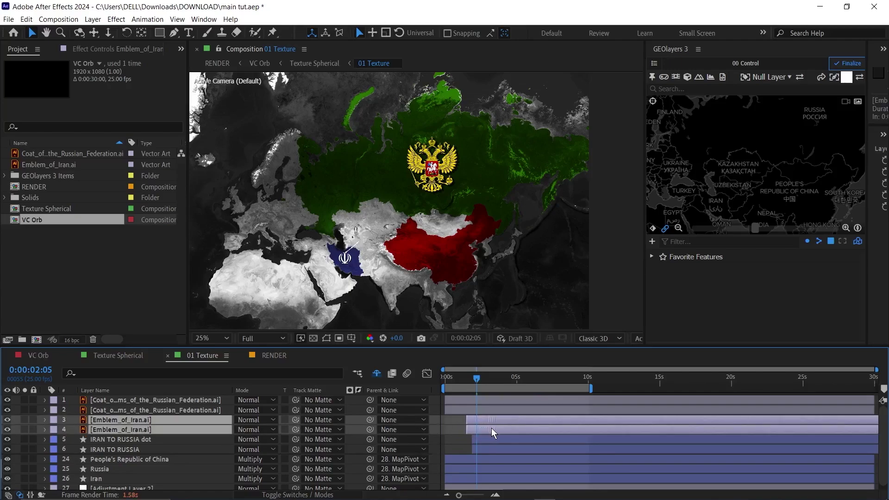
Step: Push the IRAN TO RUSSIA arcs, then the Russian coat of arms layers, later in time
{"action": "left_click", "coordinate": [490, 450]}
{"action": "left_click", "coordinate": [487, 441], "text": "shift"}
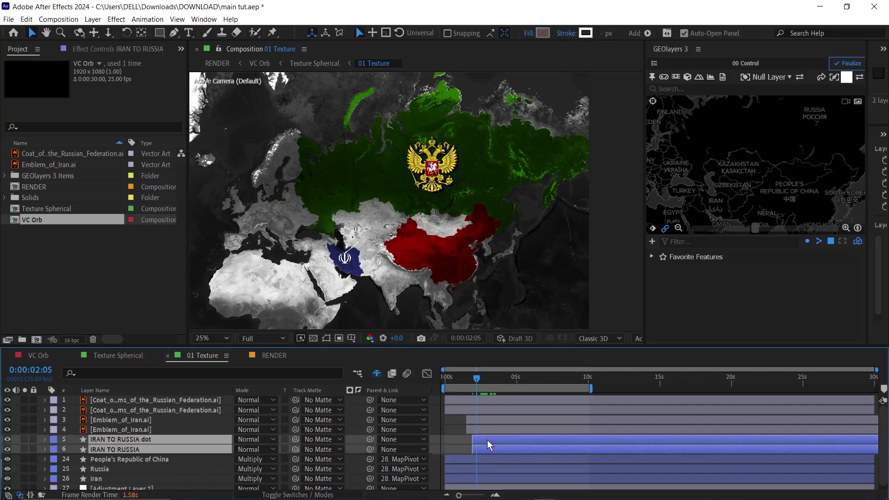
{"action": "left_click_drag", "start_coordinate": [487, 440], "coordinate": [500, 438]}
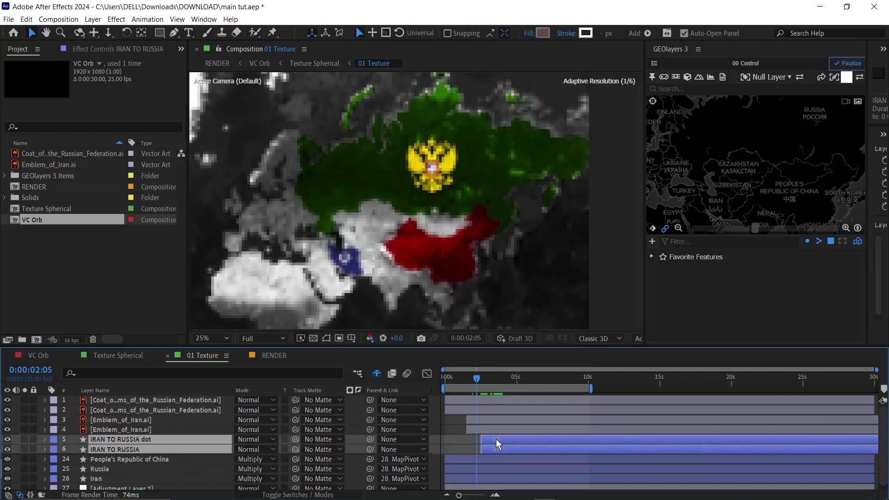
{"action": "left_click", "coordinate": [165, 407]}
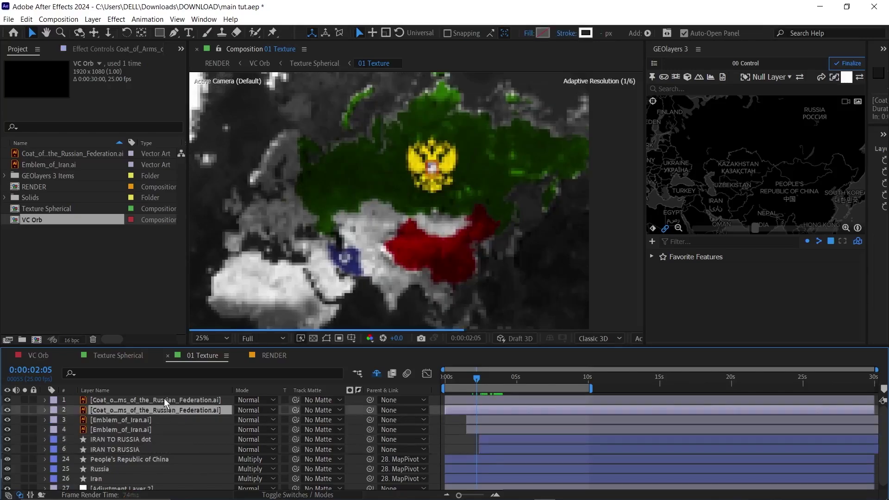
{"action": "left_click", "coordinate": [164, 397], "text": "shift"}
{"action": "left_click_drag", "start_coordinate": [487, 402], "coordinate": [525, 402]}
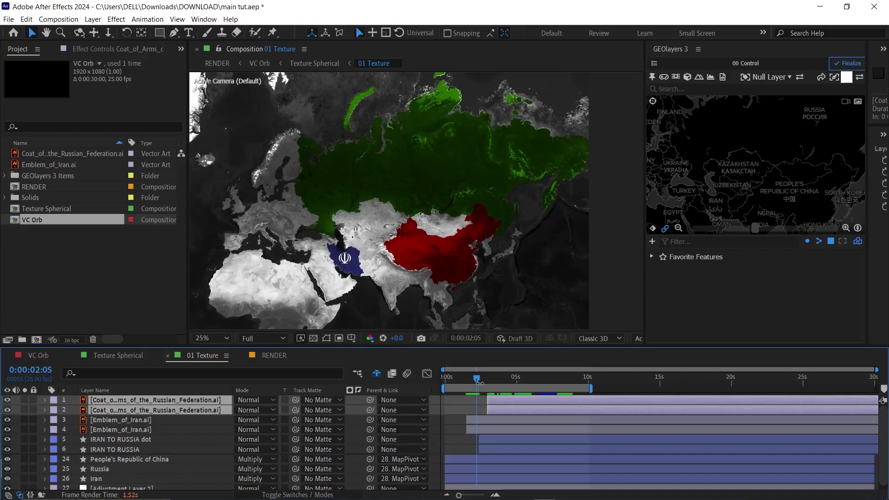
{"action": "left_click_drag", "start_coordinate": [477, 382], "coordinate": [449, 389]}
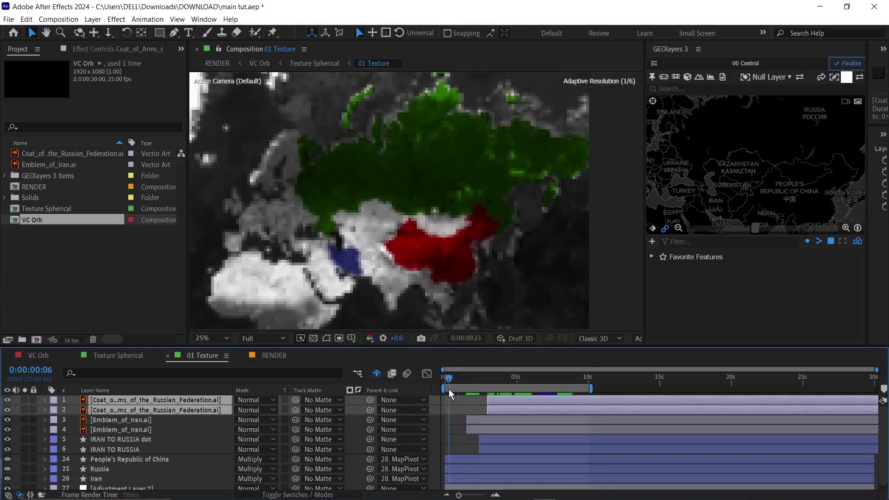
Step: Return to the VC Orb globe composition
{"action": "left_click", "coordinate": [42, 355]}
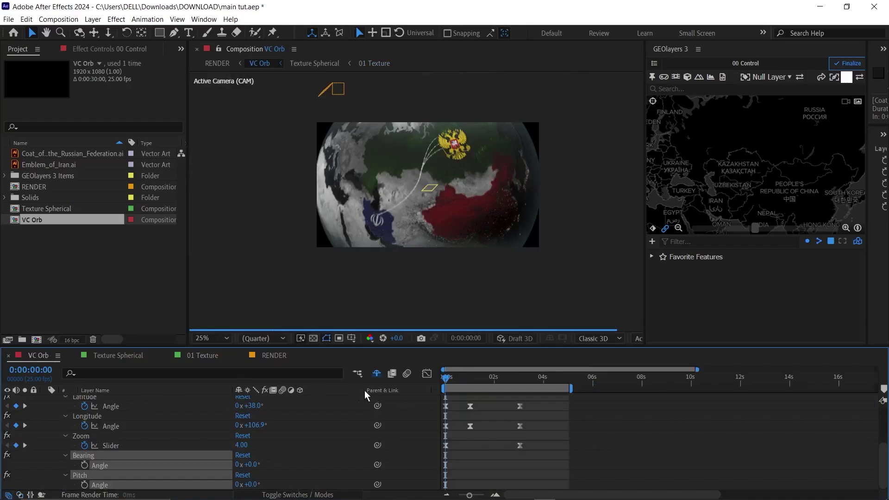